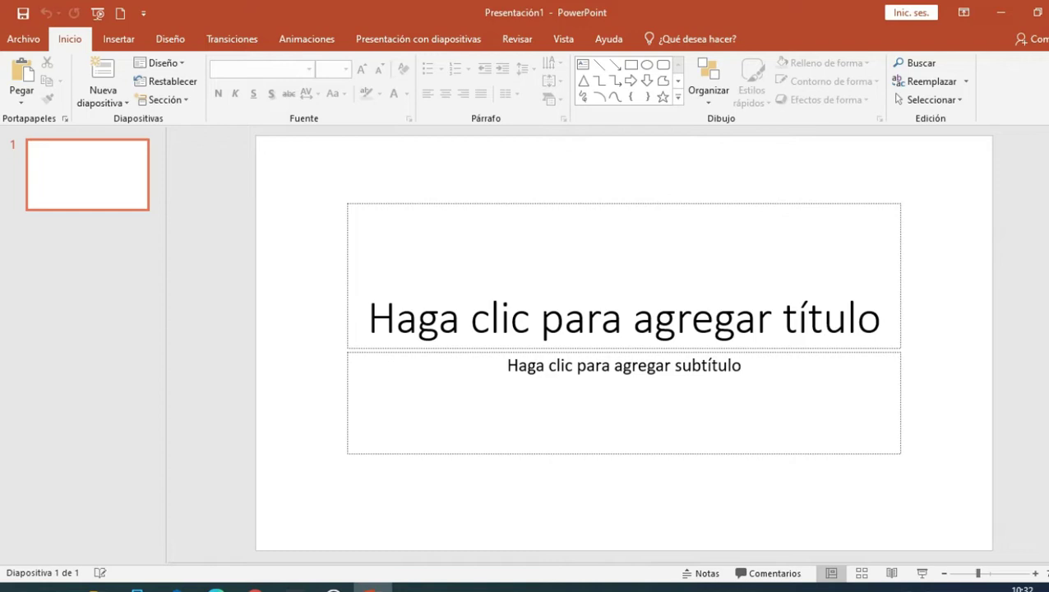
- Delete the title and subtitle placeholders and insert a solid blue WordArt that reads "Redes Sociales"
drag(551, 332, 994, 559)
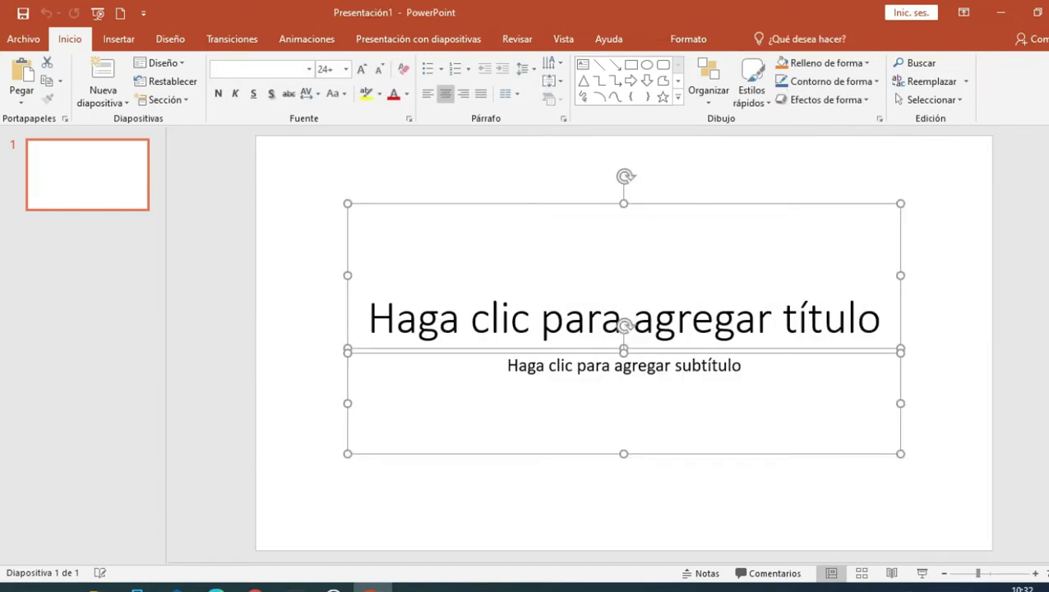
key(Delete)
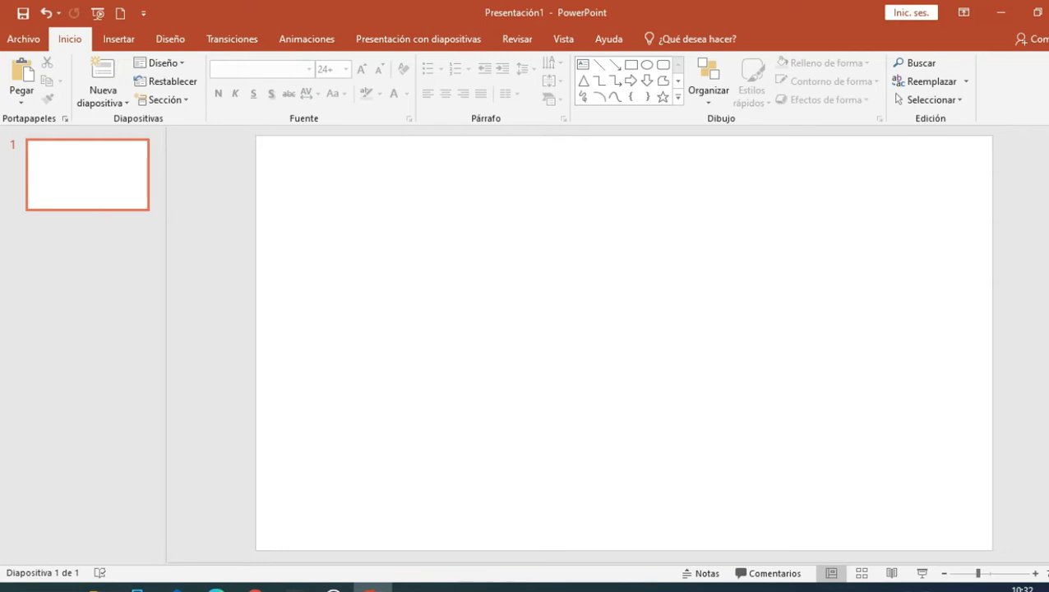
click(119, 39)
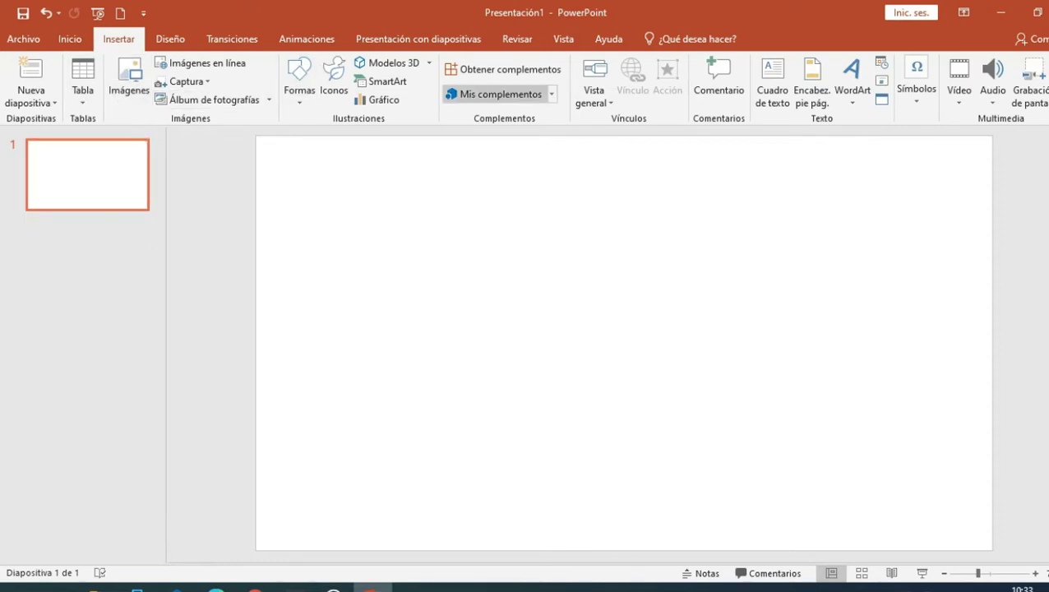
click(853, 82)
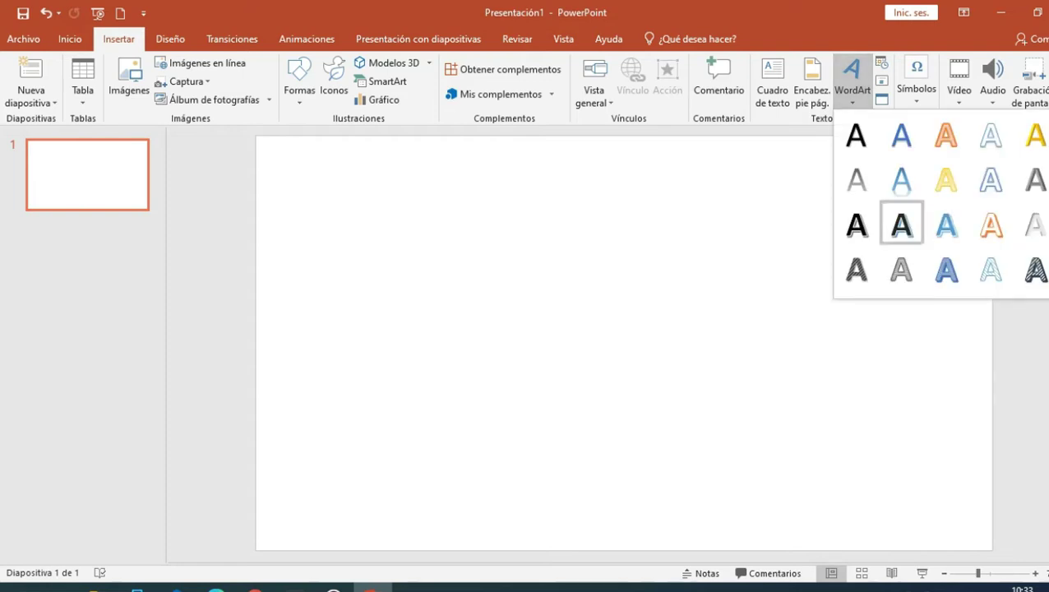
click(902, 134)
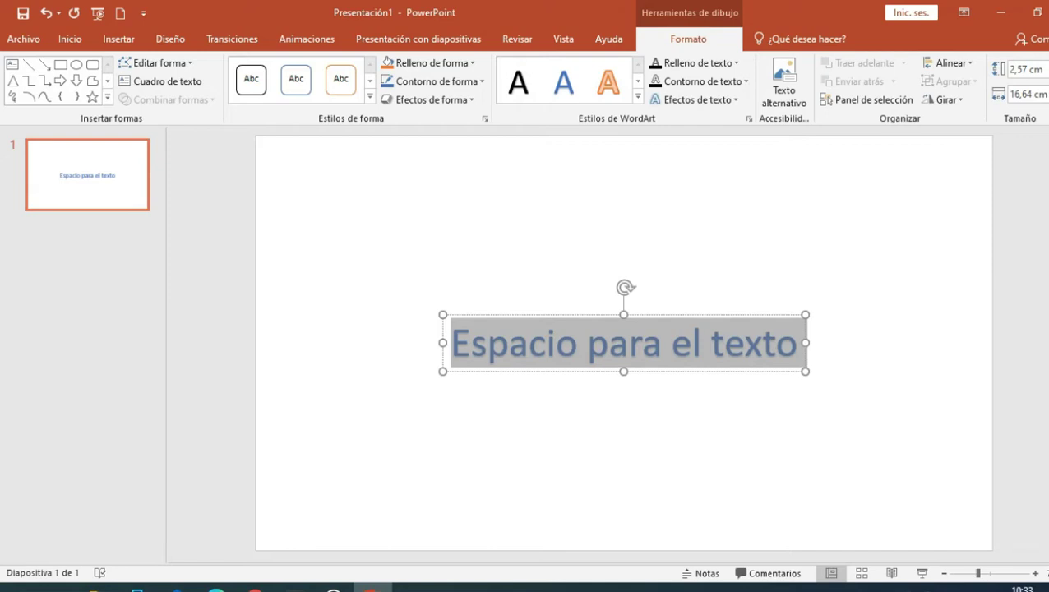
text(Redes)
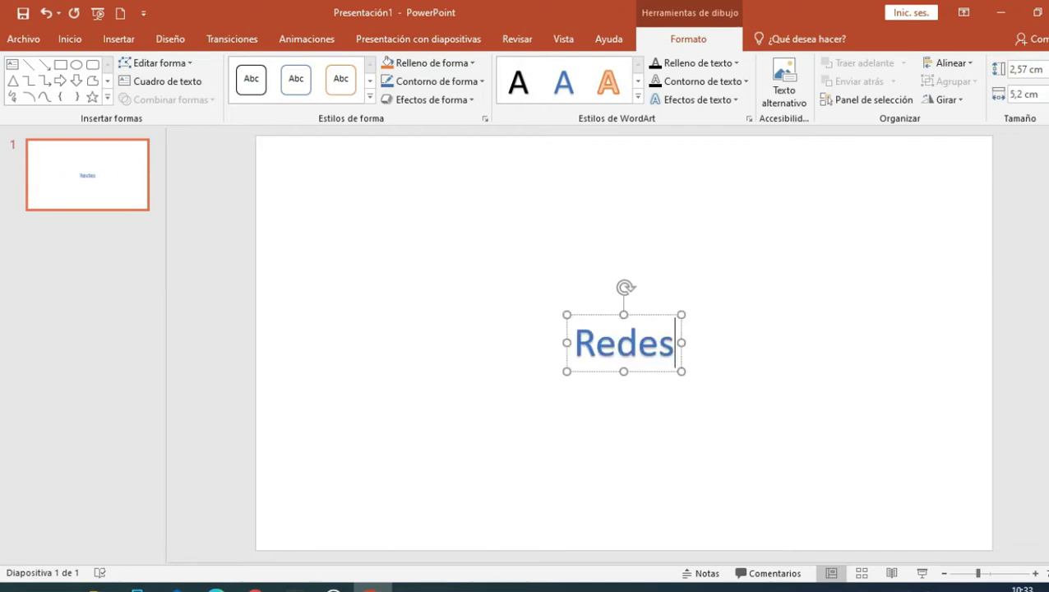
text( Sociales)
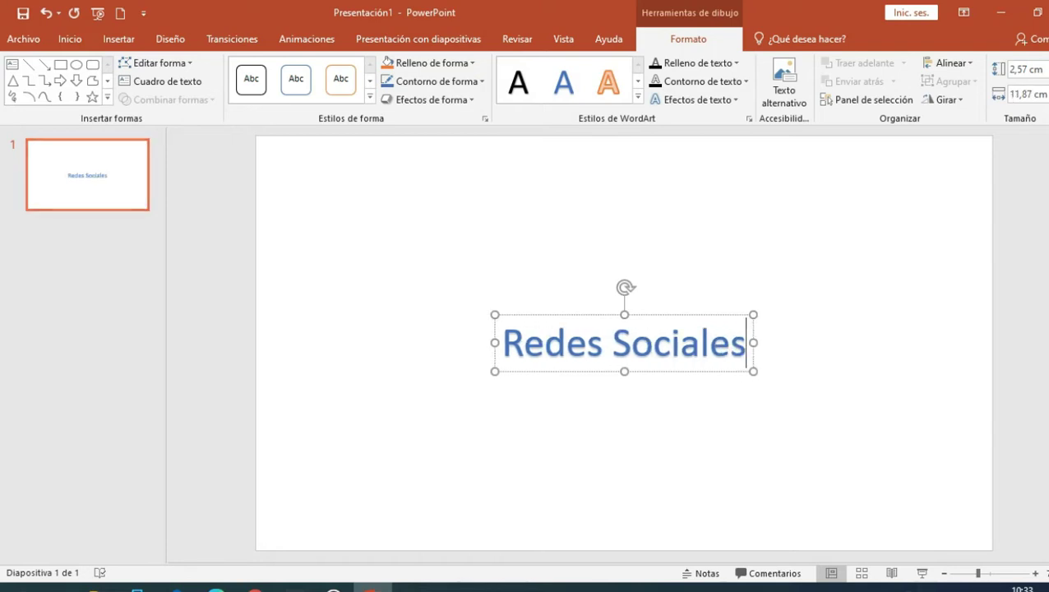
click(118, 39)
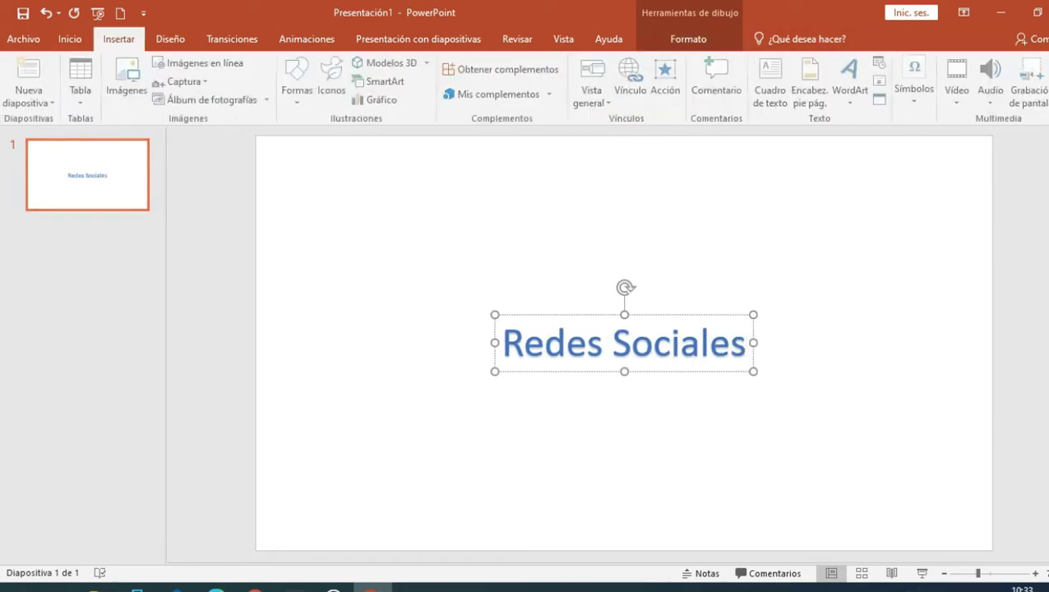
click(853, 78)
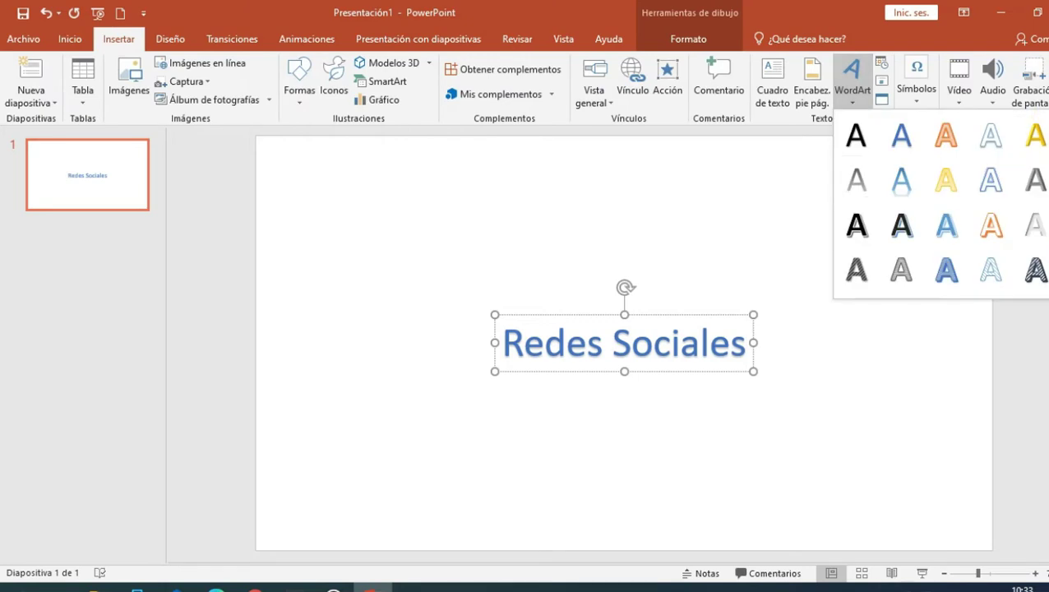
click(853, 80)
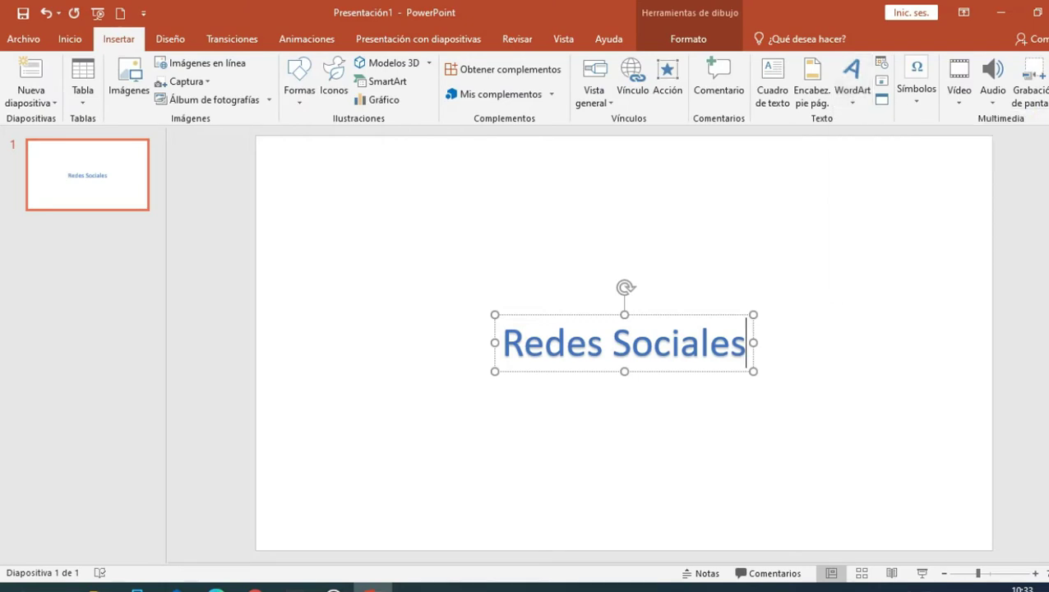
- Format the whole WordArt text in the Aharoni font at size 80
key(Escape)
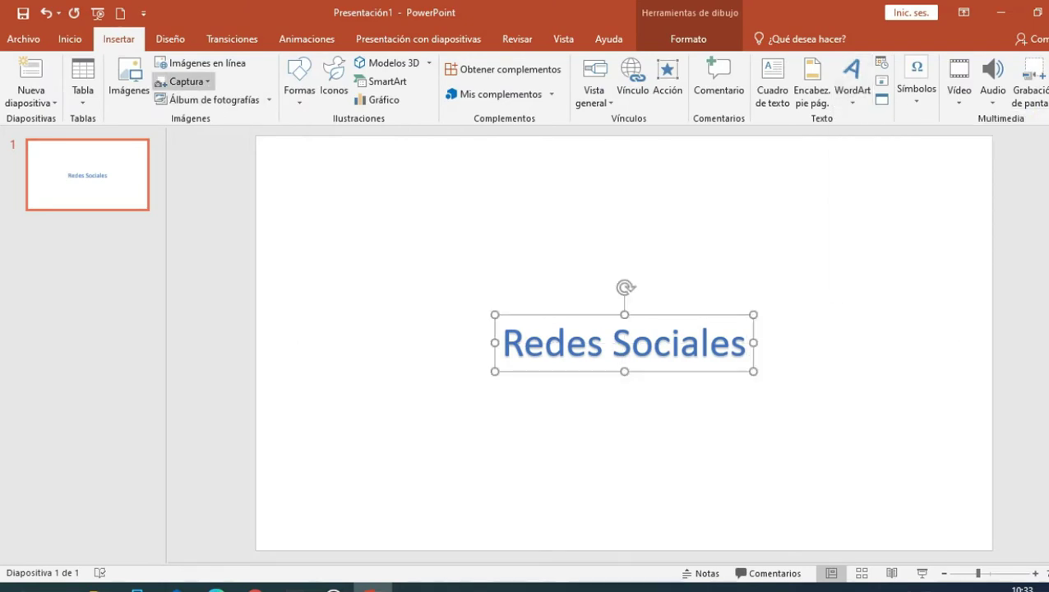
click(70, 38)
click(361, 69)
click(361, 69)
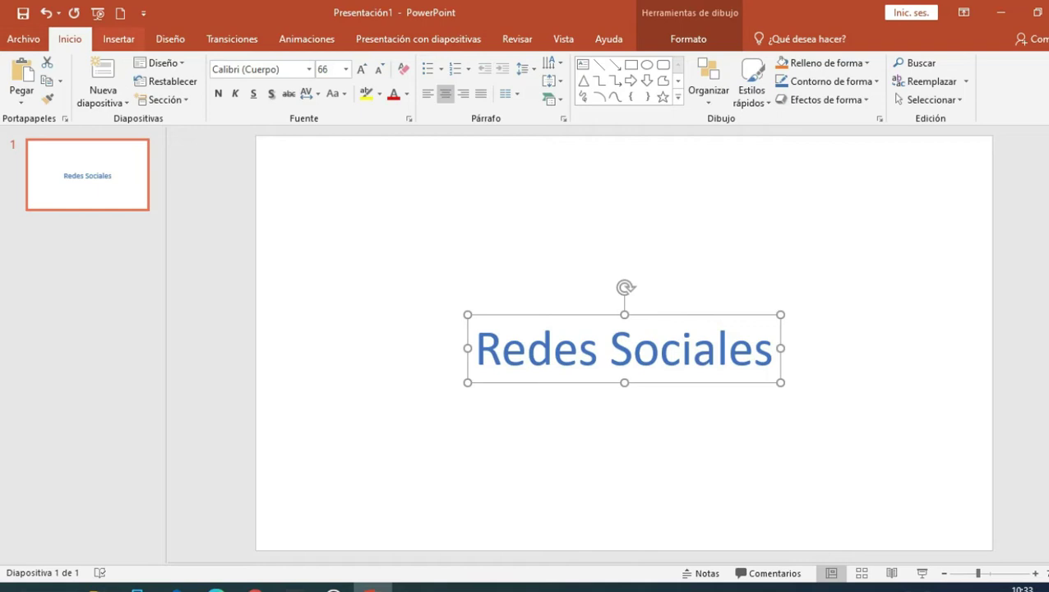
click(308, 69)
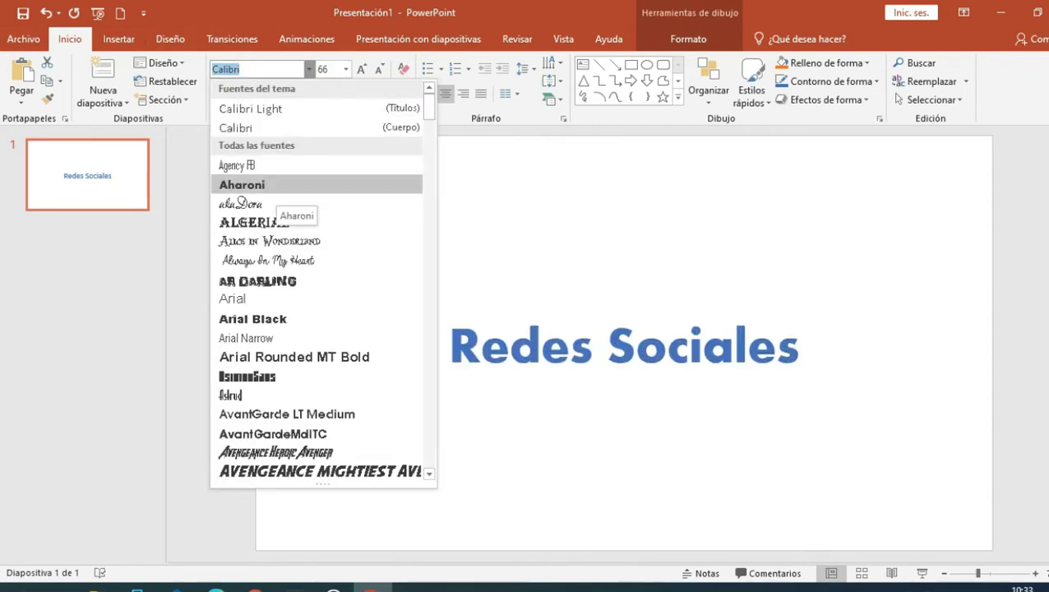
click(242, 184)
click(361, 69)
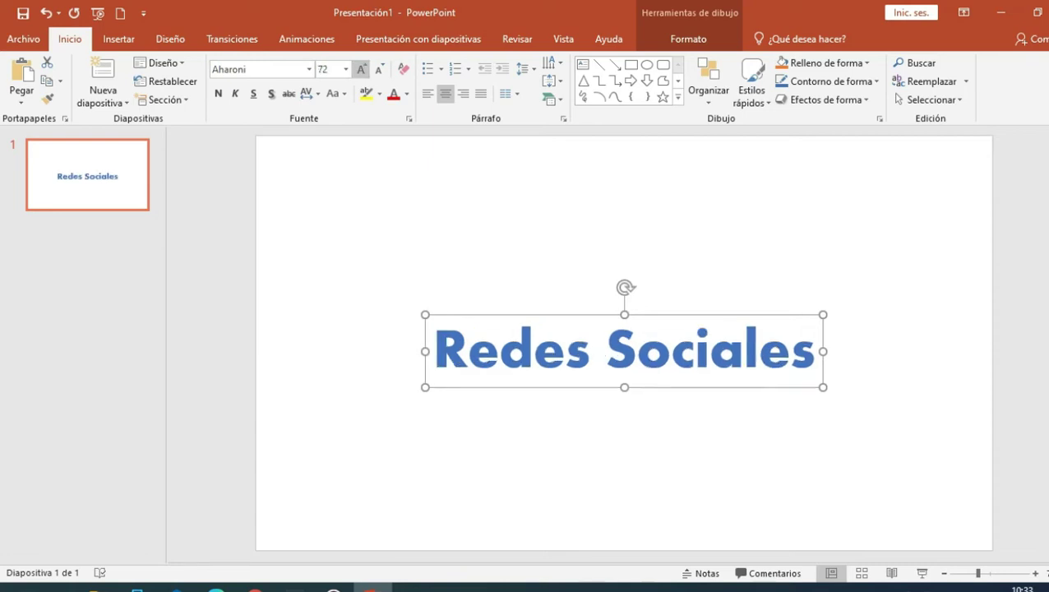
click(361, 69)
- Move the WordArt up near the slide's upper edge and extend its text to "Tipos Redes Sociales"
drag(502, 313, 502, 196)
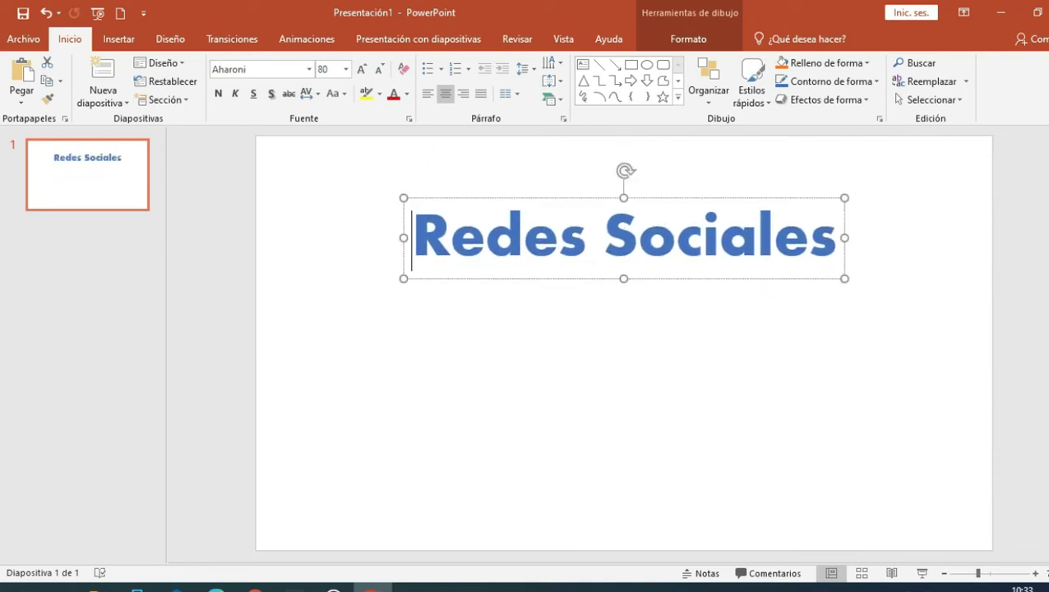
text(Tipos)
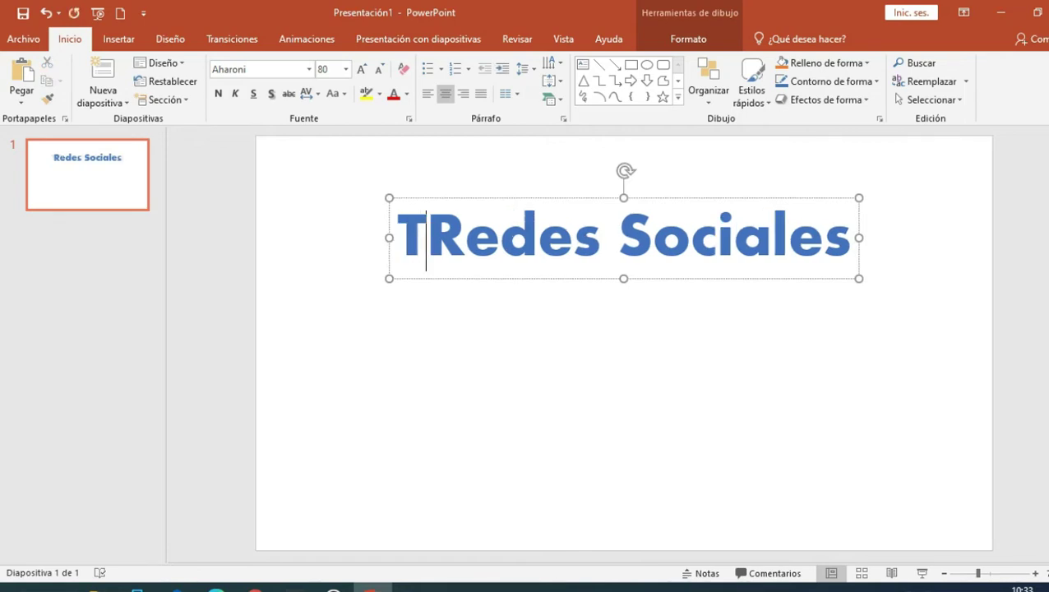
key(Return)
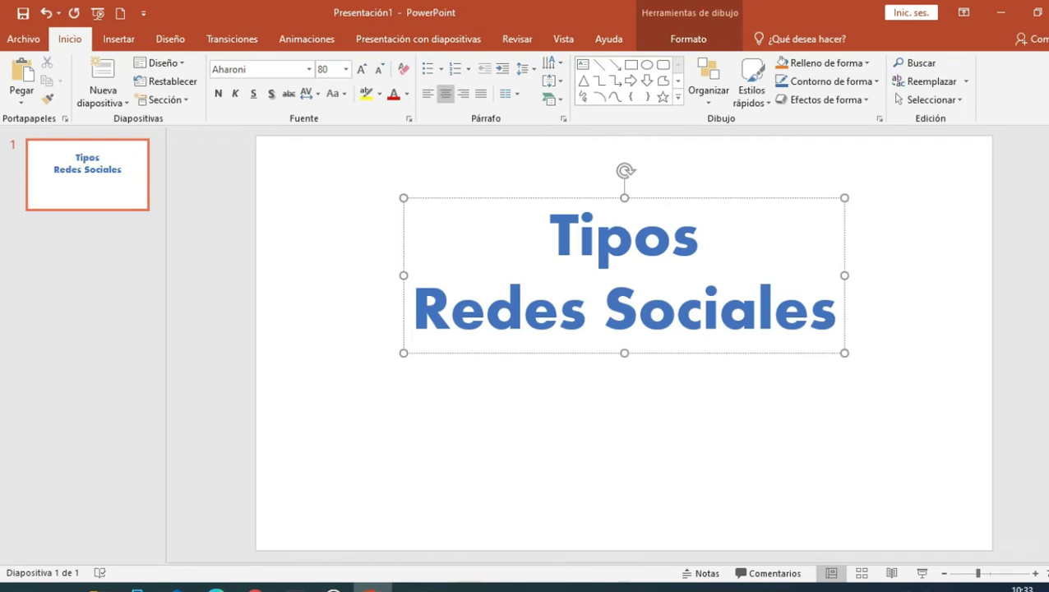
drag(670, 353, 670, 376)
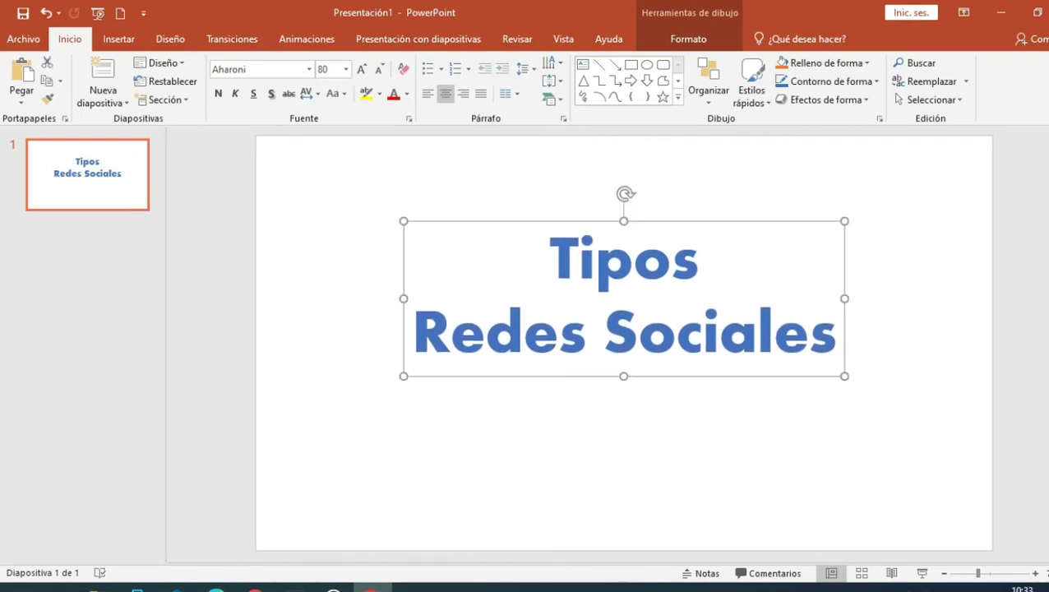
scroll(624, 343, down, 5)
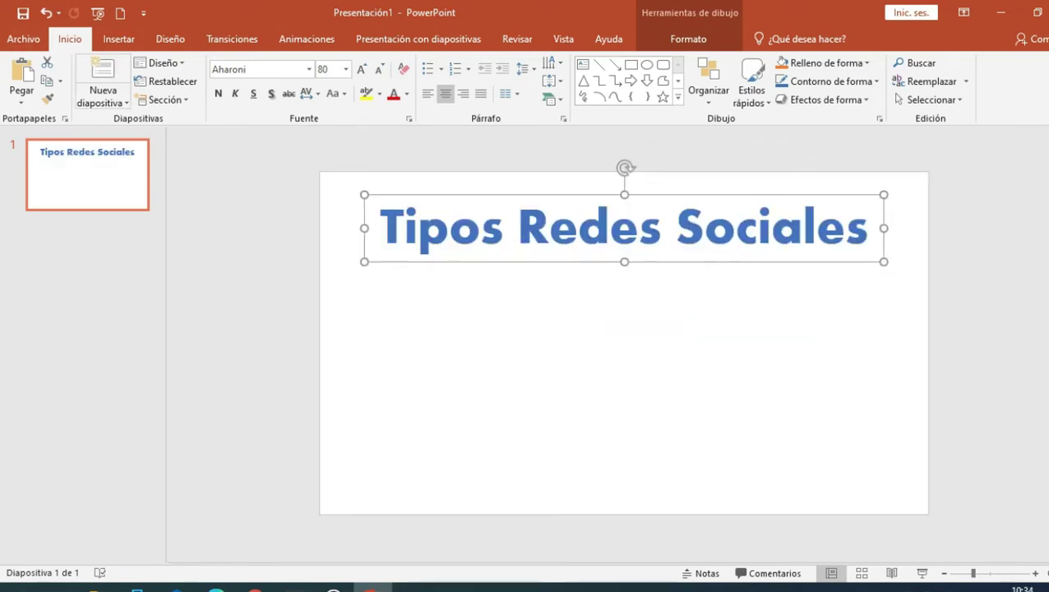
- Draw a rounded flowchart rectangle about 7.4 by 3.25 cm below the title's left end and stretch its lower edge to make it taller
click(118, 39)
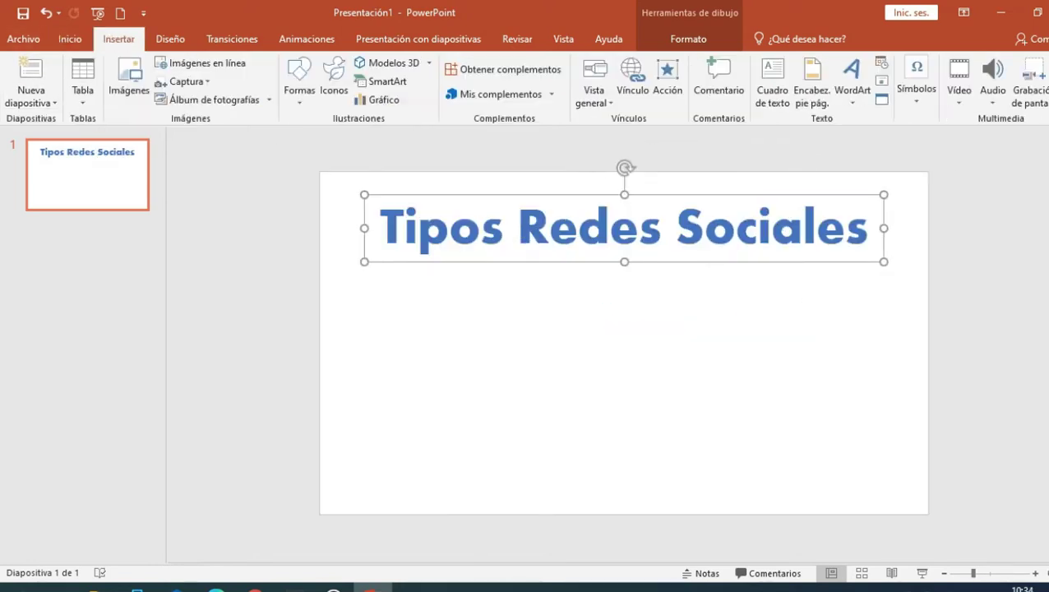
click(299, 86)
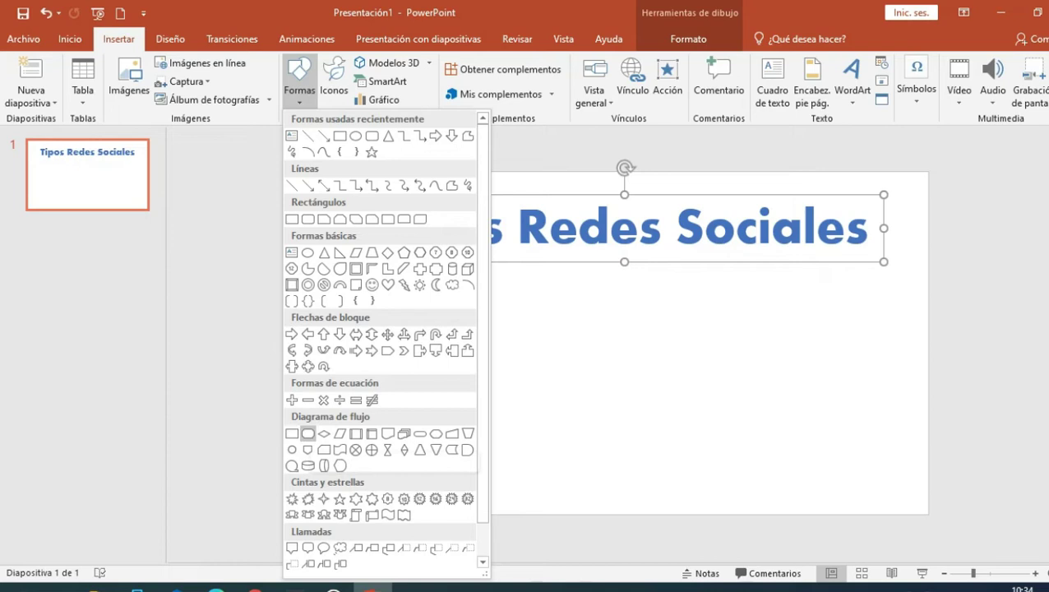
click(308, 433)
drag(355, 324, 482, 373)
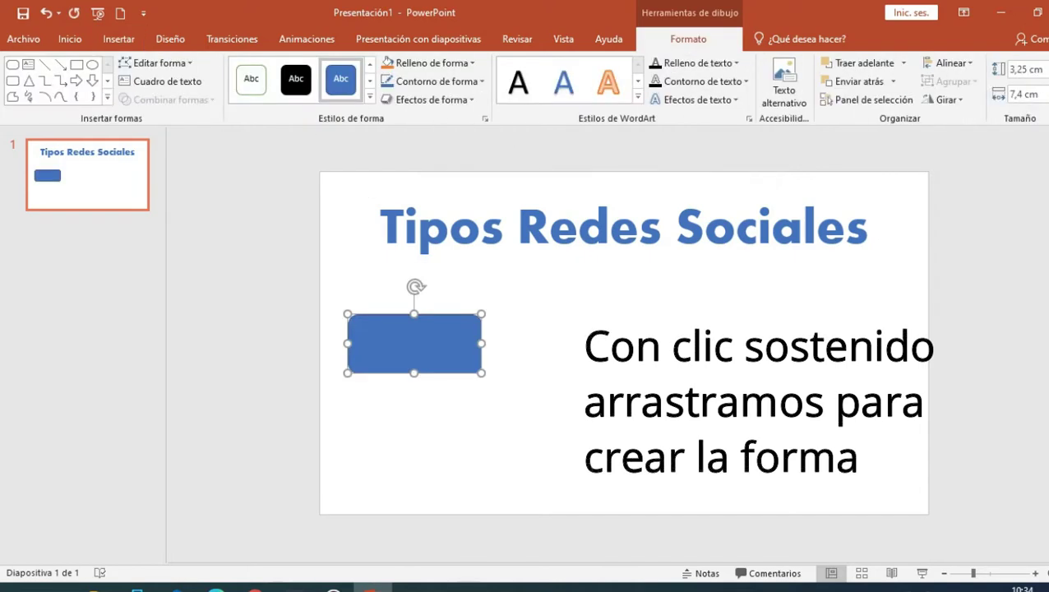
click(118, 39)
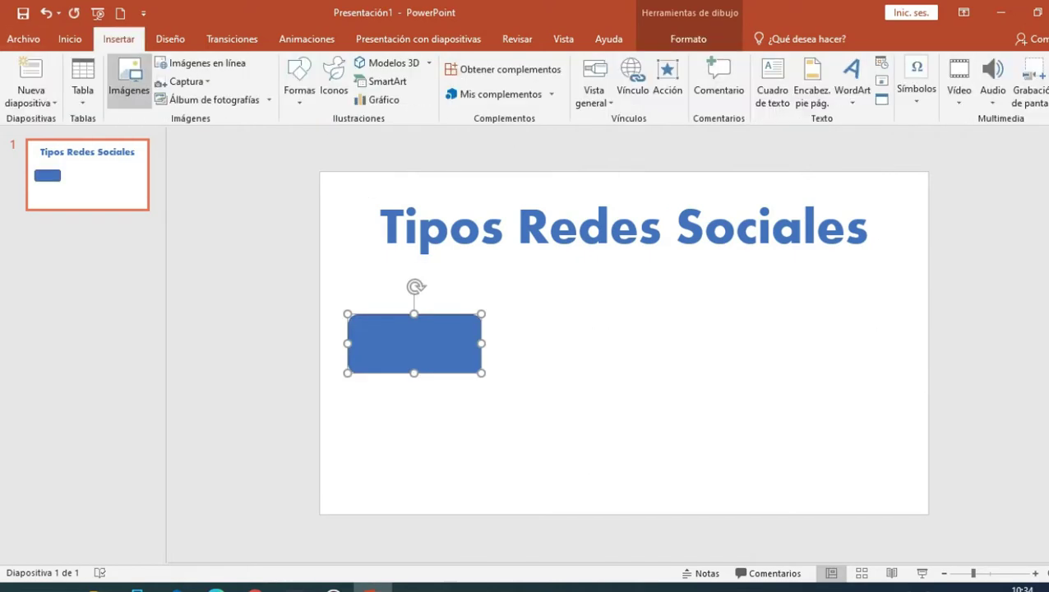
drag(413, 373, 414, 394)
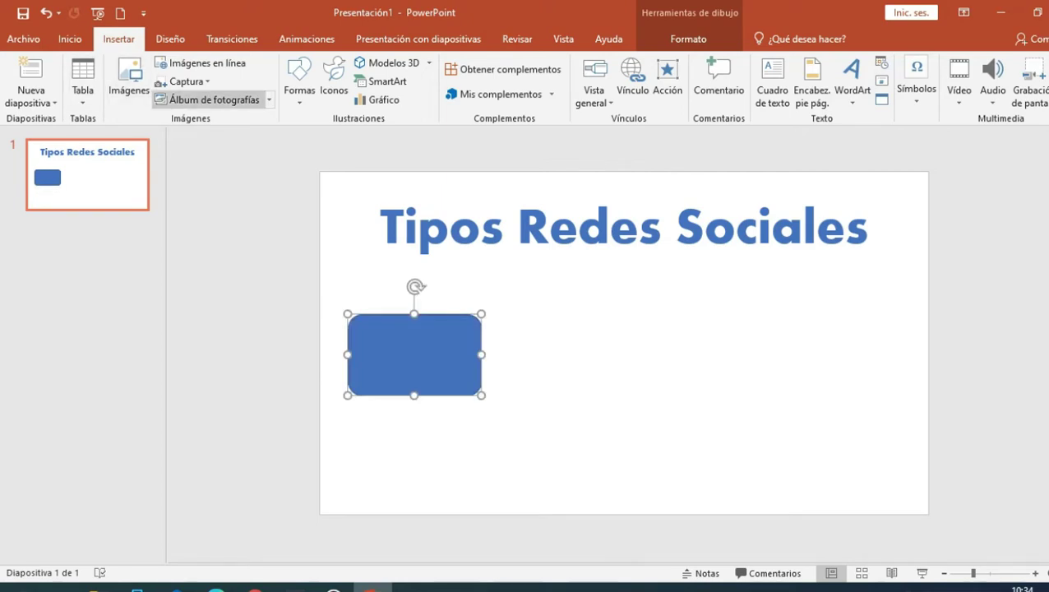
- Copy the rounded rectangle and paste three duplicates, spreading them rightwards in a staggered upper and lower row
click(70, 39)
click(47, 80)
click(21, 70)
drag(422, 363, 559, 442)
click(22, 71)
drag(419, 359, 713, 356)
click(22, 70)
drag(421, 361, 853, 450)
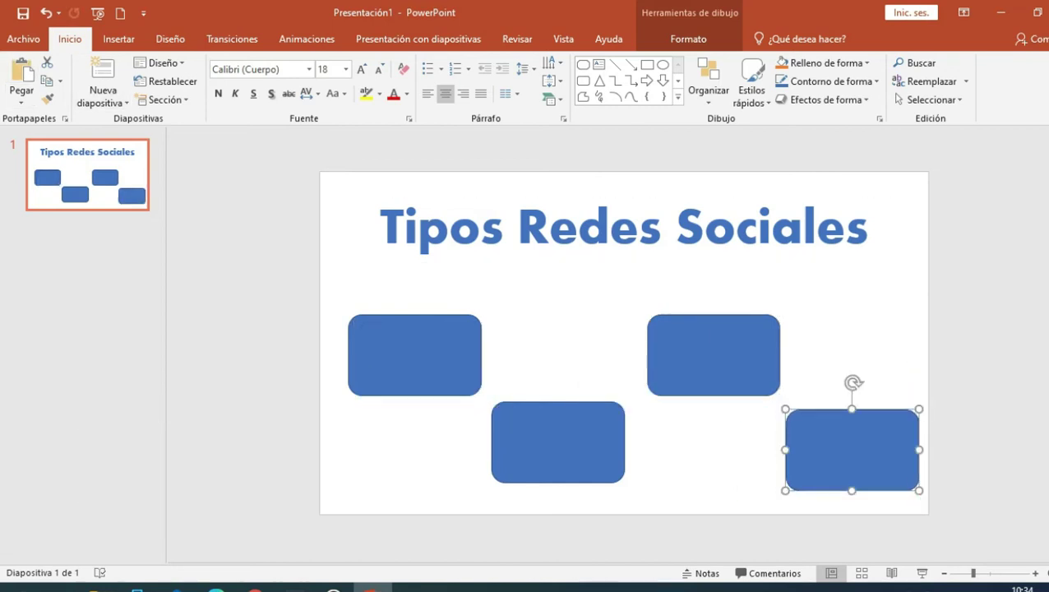
- Reposition the four rectangles in a tighter zigzag shifted towards the left, leaving room at the upper right of the slide
drag(558, 442, 526, 449)
drag(414, 355, 393, 343)
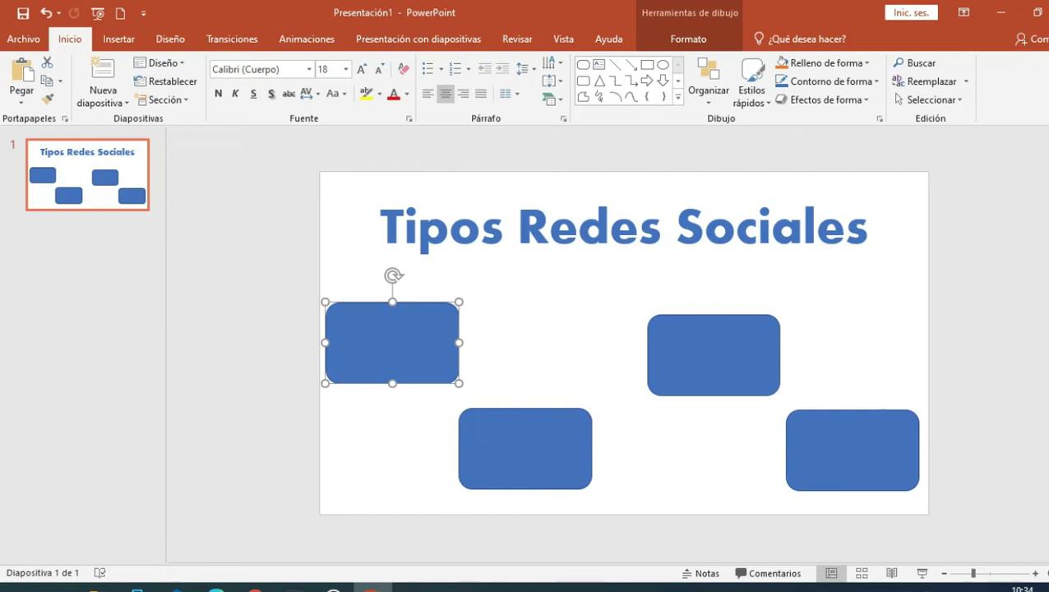
drag(525, 449, 534, 450)
drag(713, 355, 676, 351)
drag(852, 449, 816, 450)
drag(675, 351, 653, 350)
drag(533, 450, 510, 450)
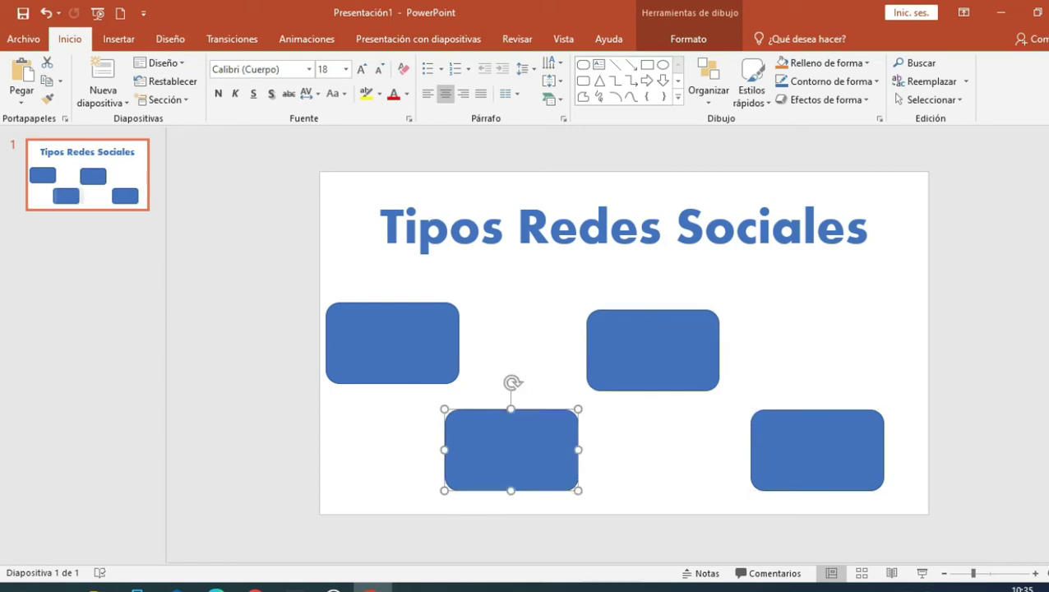
drag(653, 350, 644, 353)
drag(817, 450, 777, 458)
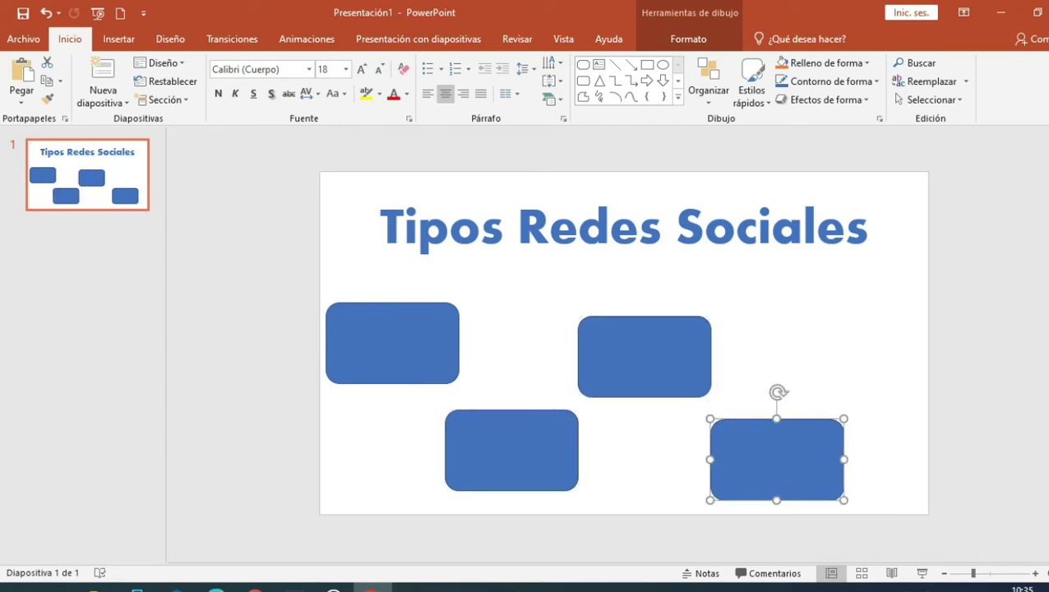
- Paste a fifth rectangle at the slide's upper right and adjust the second and middle rectangles to even out the zigzag
key(ctrl+v)
drag(415, 354, 862, 343)
drag(645, 356, 628, 356)
drag(511, 449, 494, 450)
drag(627, 356, 635, 372)
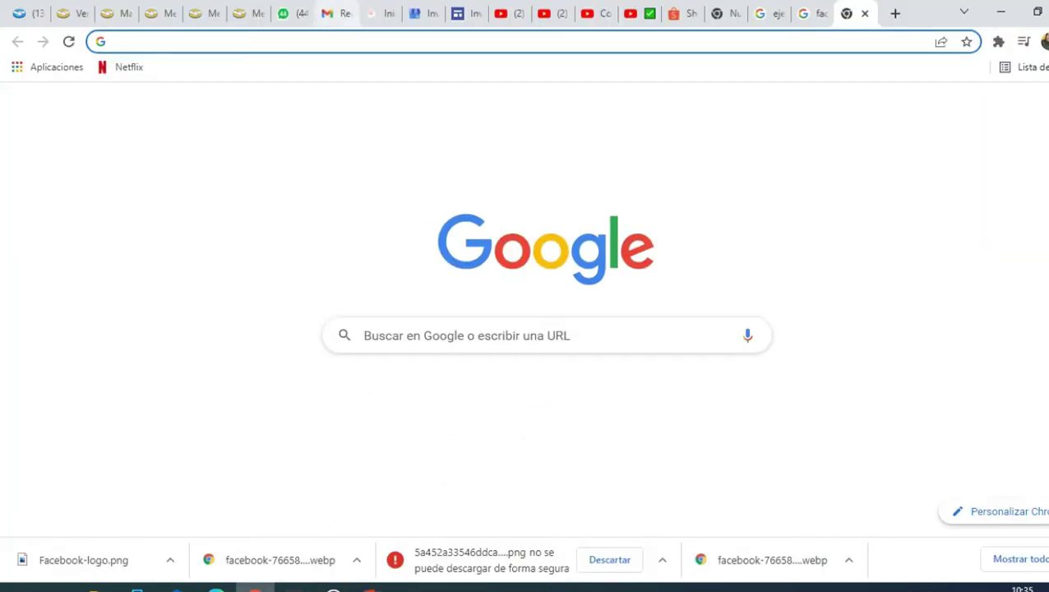
- Switch to Chrome and search Google for "redes sociales"
text(redes )
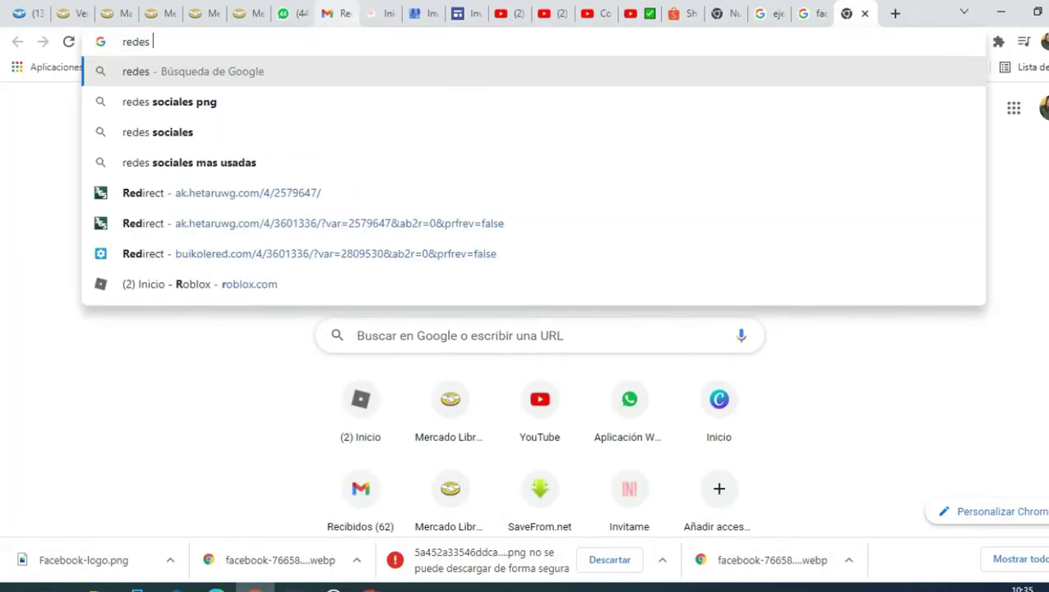
text(sociales)
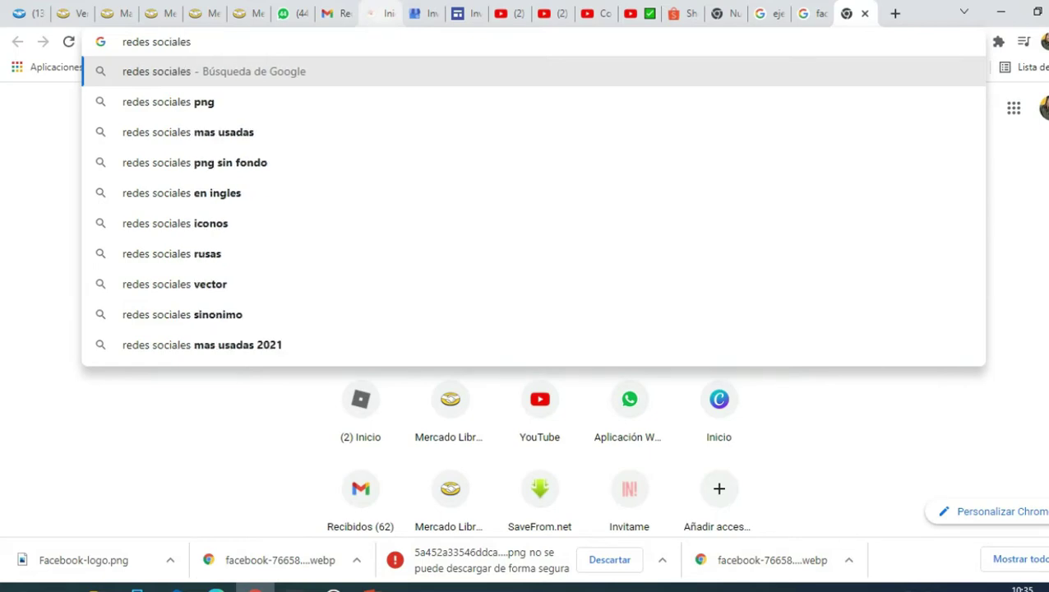
key(Return)
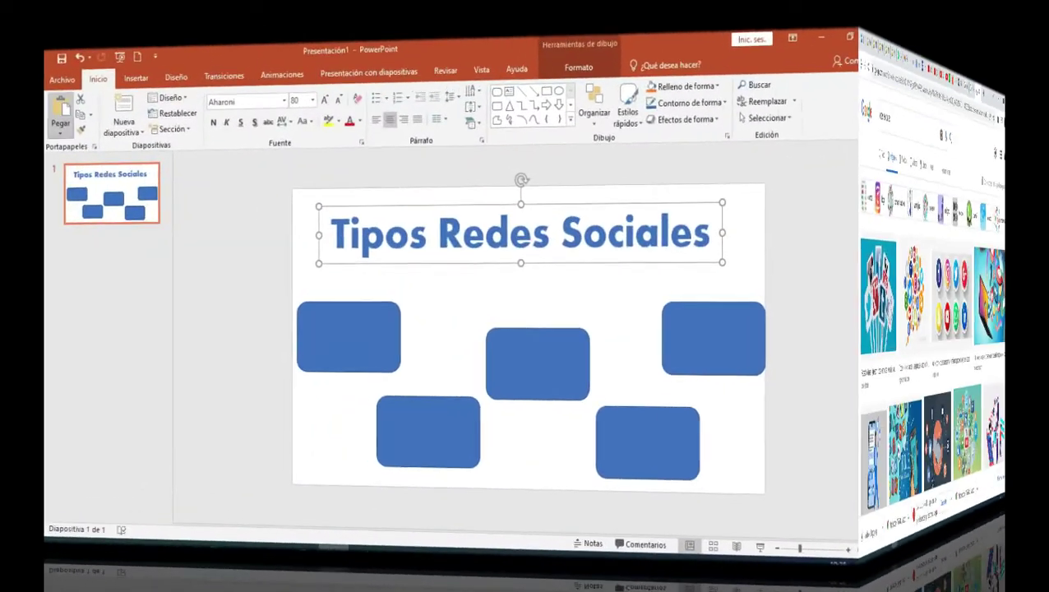
- Switch back to PowerPoint, paste the copied social media icons picture and set its white background as the transparent color
click(60, 132)
click(67, 140)
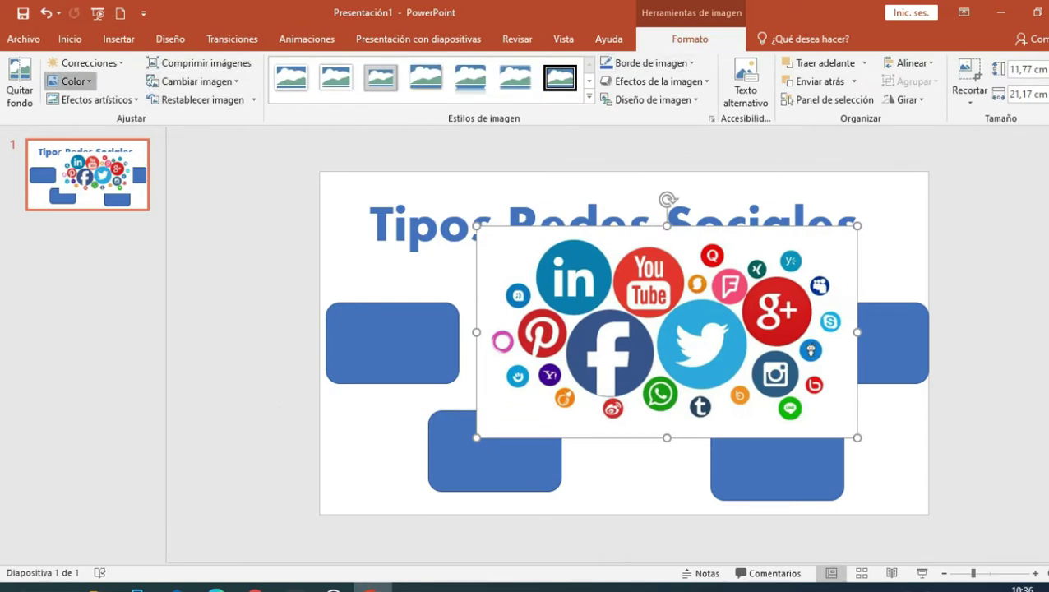
click(73, 80)
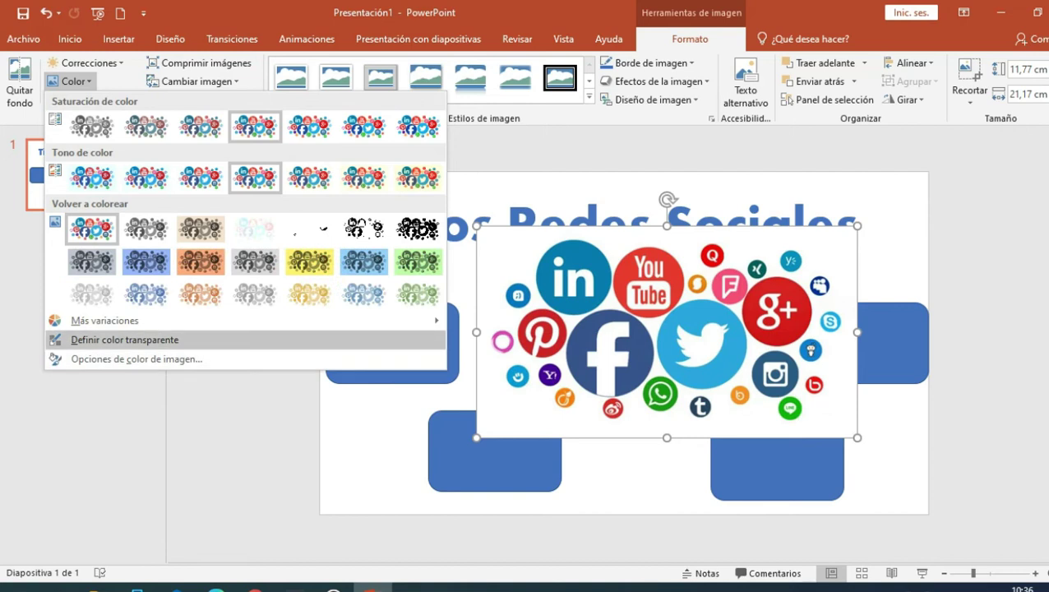
click(124, 339)
click(512, 259)
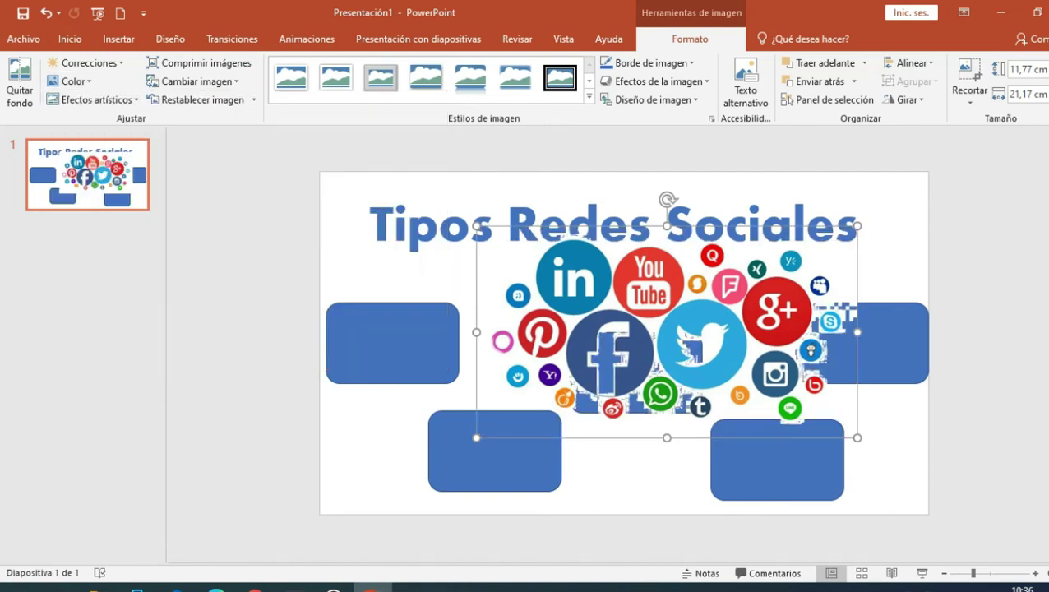
- Shrink the social media icons picture and move it up to just below the title
drag(649, 329, 601, 345)
drag(415, 236, 537, 305)
drag(649, 370, 641, 279)
- Move the middle rectangle and the two lowest rectangles slightly down to even out the zigzag
click(636, 378)
drag(635, 378, 640, 397)
drag(494, 451, 502, 469)
drag(639, 392, 637, 400)
drag(777, 460, 774, 467)
- Narrow the title box so its words stack on three lines, and fit the icons picture into the slide's upper right
drag(620, 205, 615, 206)
drag(863, 226, 643, 226)
drag(500, 251, 560, 235)
drag(659, 287, 771, 237)
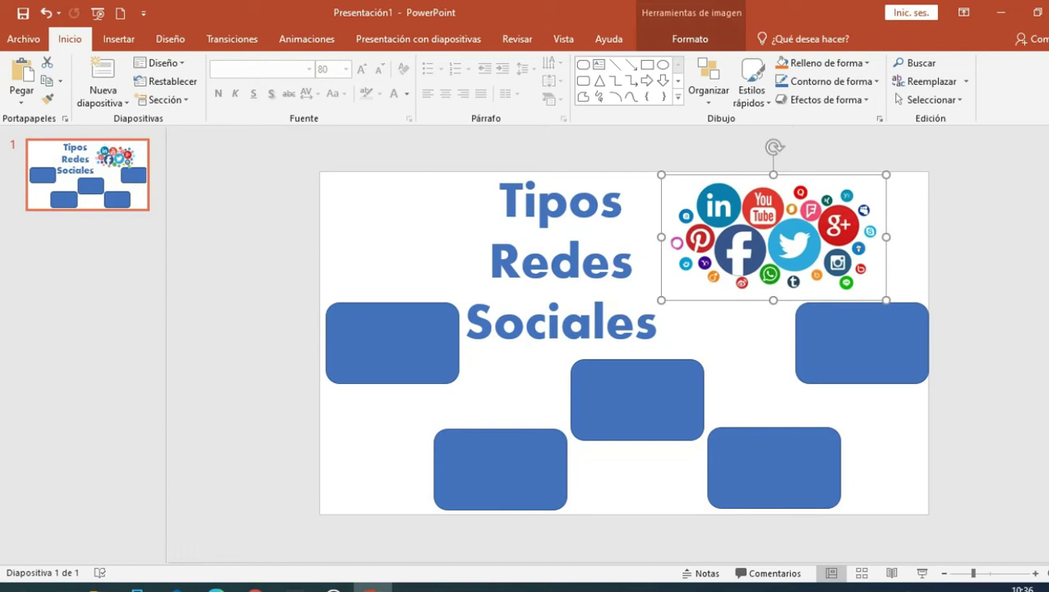
- Switch to Chrome, browse the "redes sociales" related images and copy the Comunicare Marketing picture of people with a smartphone
click(255, 589)
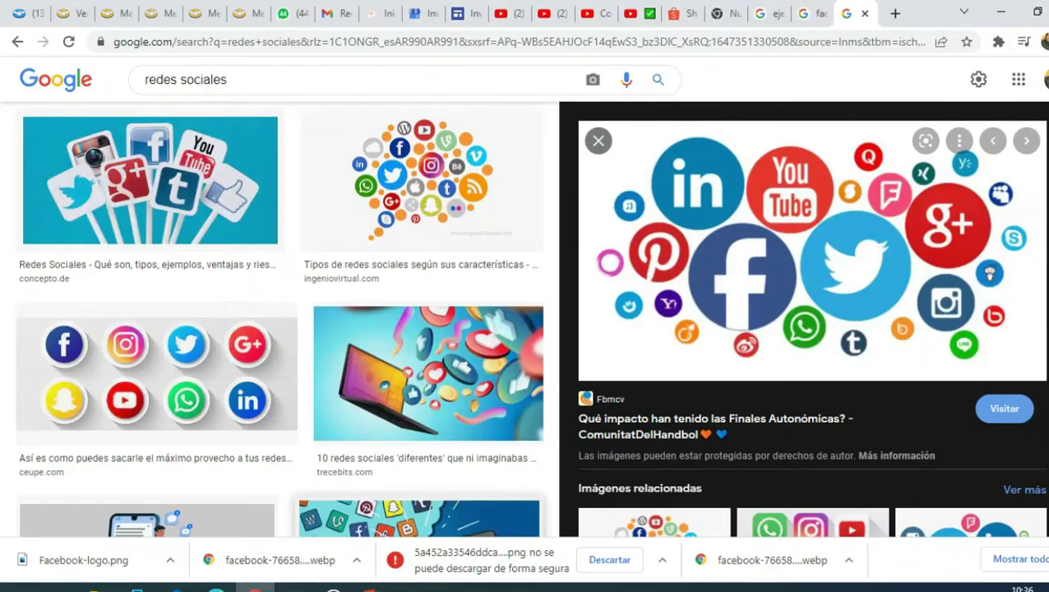
scroll(387, 271, down, 4)
scroll(387, 271, down, 1)
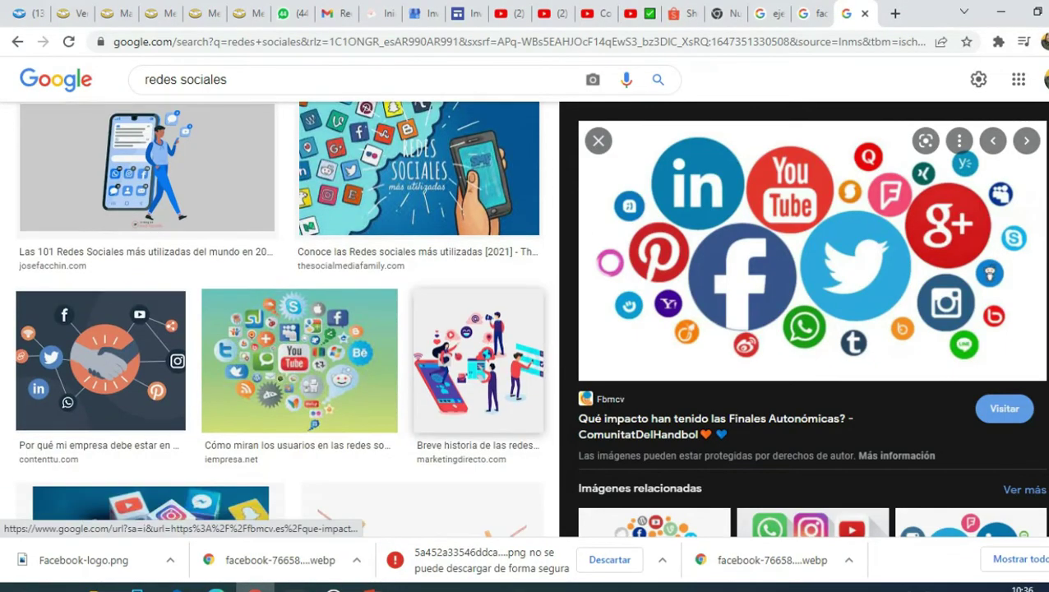
click(478, 362)
scroll(810, 349, down, 5)
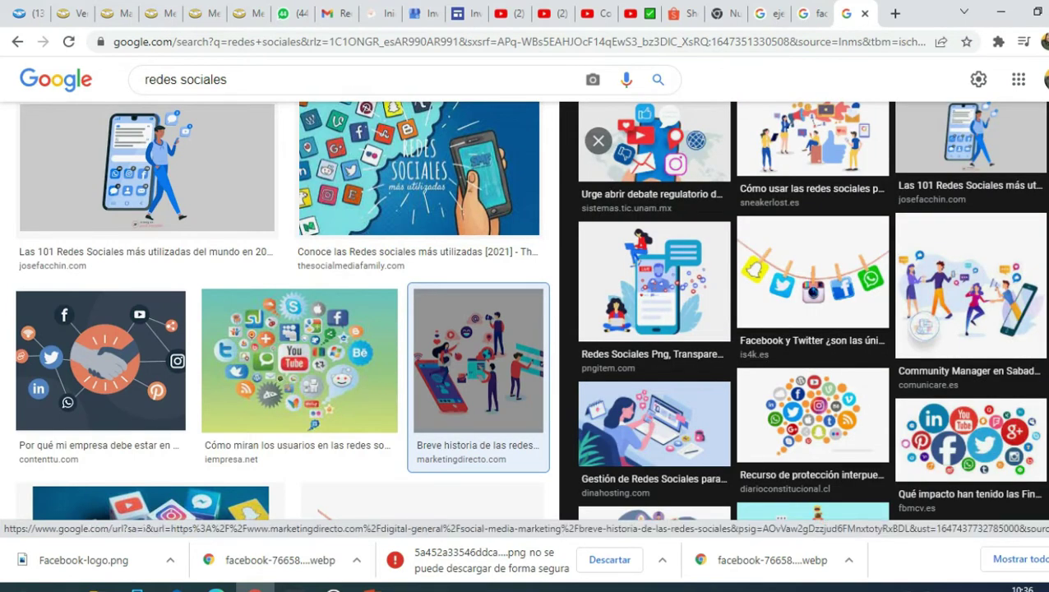
scroll(812, 310, down, 2)
scroll(812, 310, up, 3)
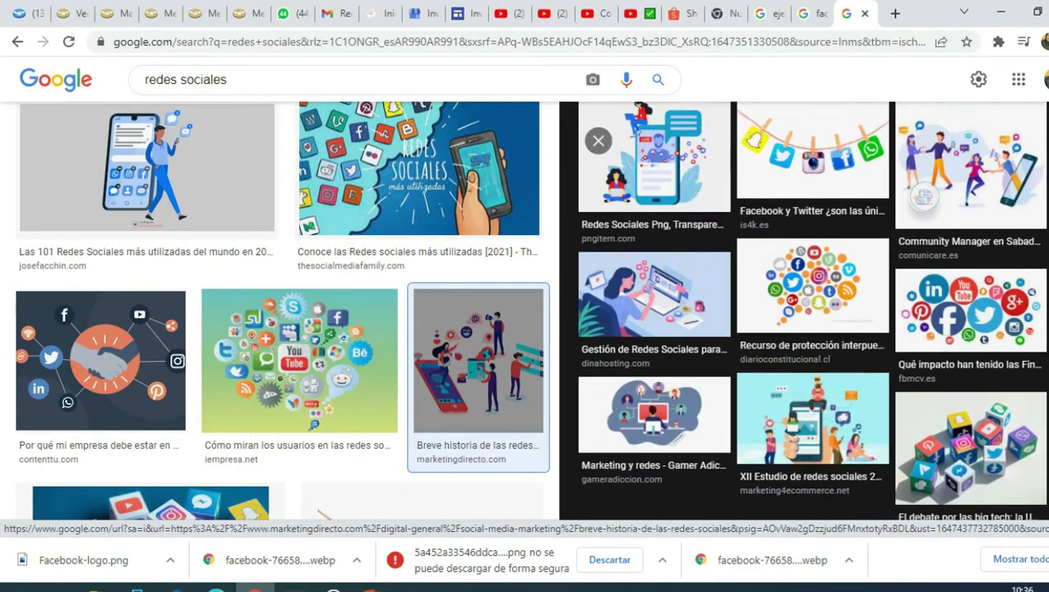
click(971, 378)
right_click(830, 309)
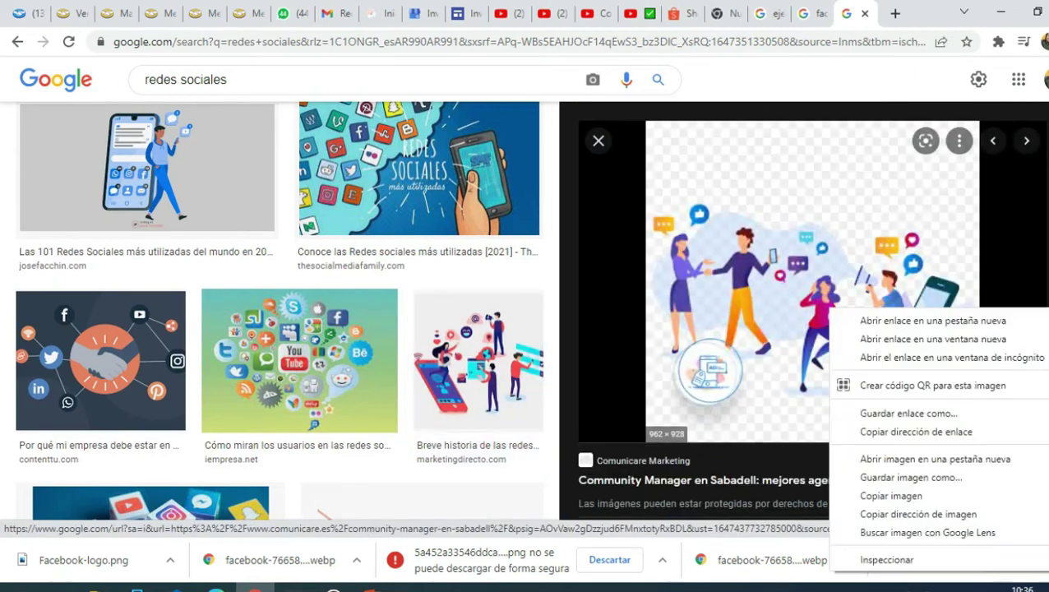
click(891, 495)
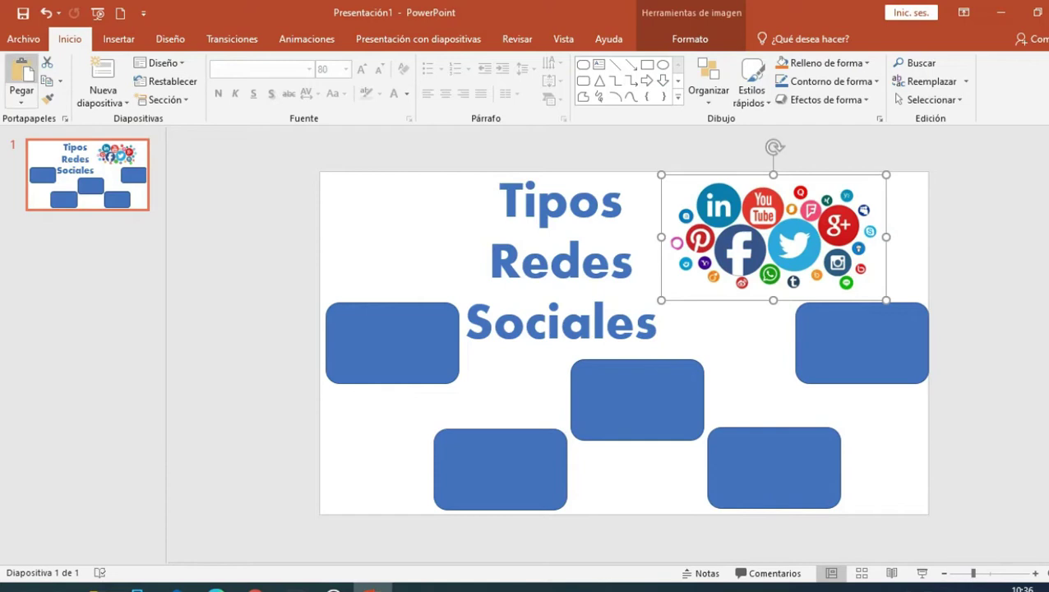
- Switch back to PowerPoint, paste the copied people picture, and shrink the icons picture and place it below the leftmost rectangle
key(ctrl+v)
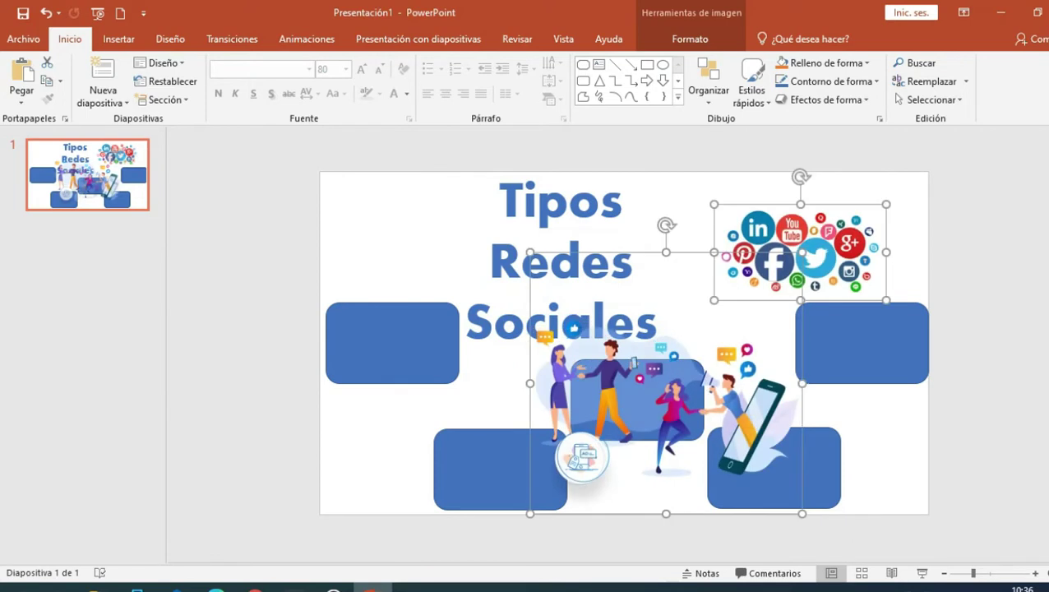
key(Escape)
click(798, 251)
drag(798, 251, 378, 440)
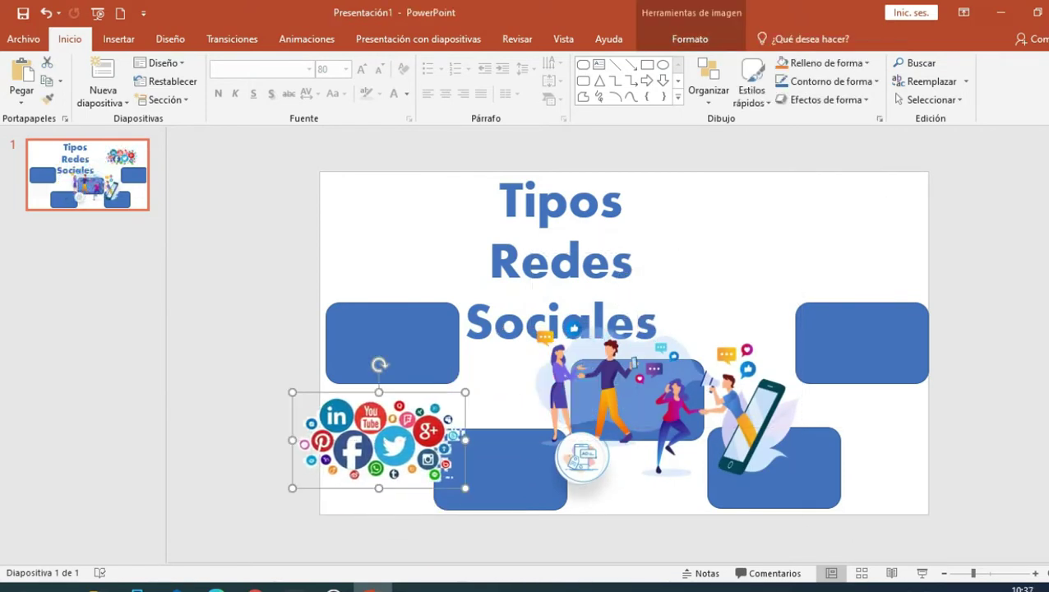
drag(469, 393, 421, 417)
drag(357, 452, 375, 419)
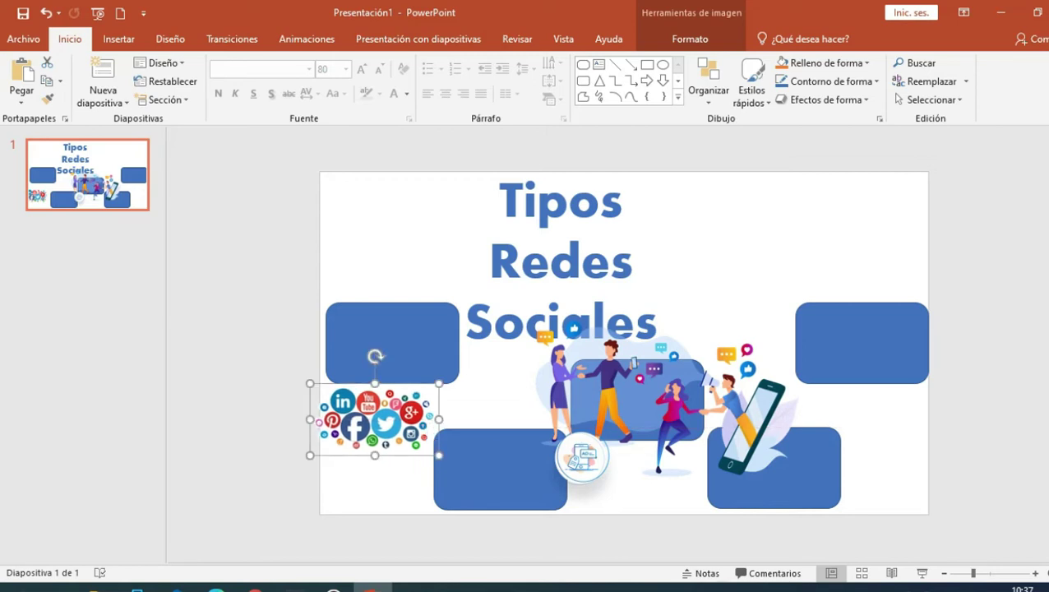
- Delete "Tipos" from the title and move the people picture to the slide's upper right
drag(501, 202, 634, 202)
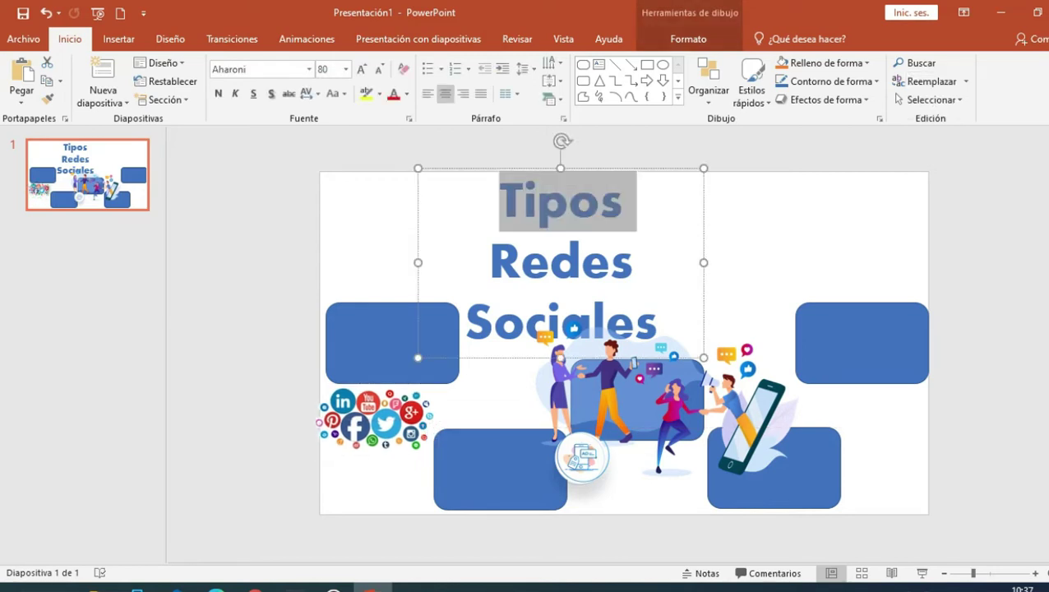
key(Delete)
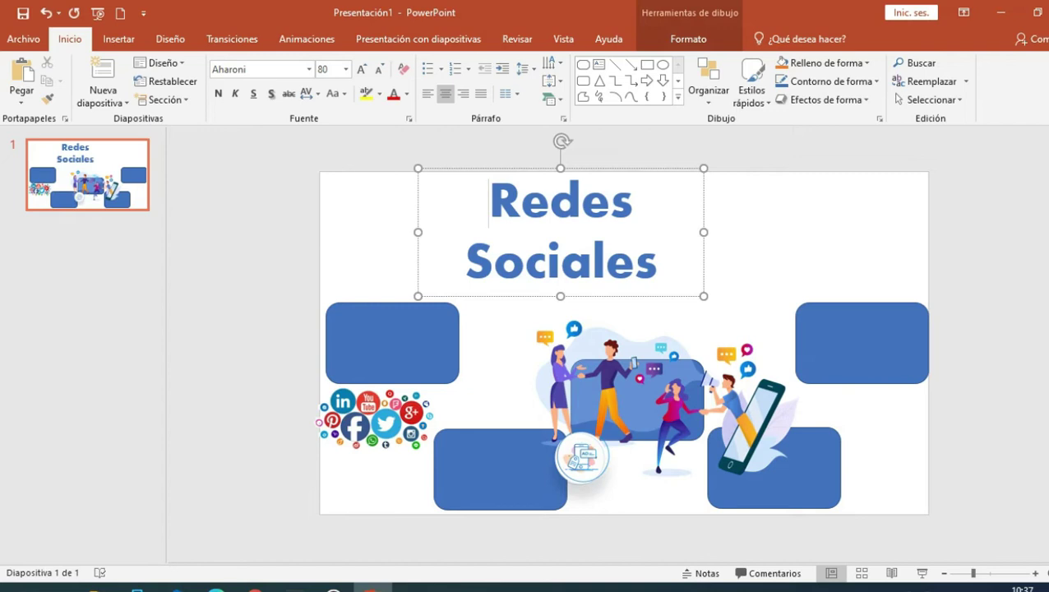
drag(657, 394, 774, 256)
- Move the title towards the left, then shrink the people picture and fit it right beside the title
click(567, 263)
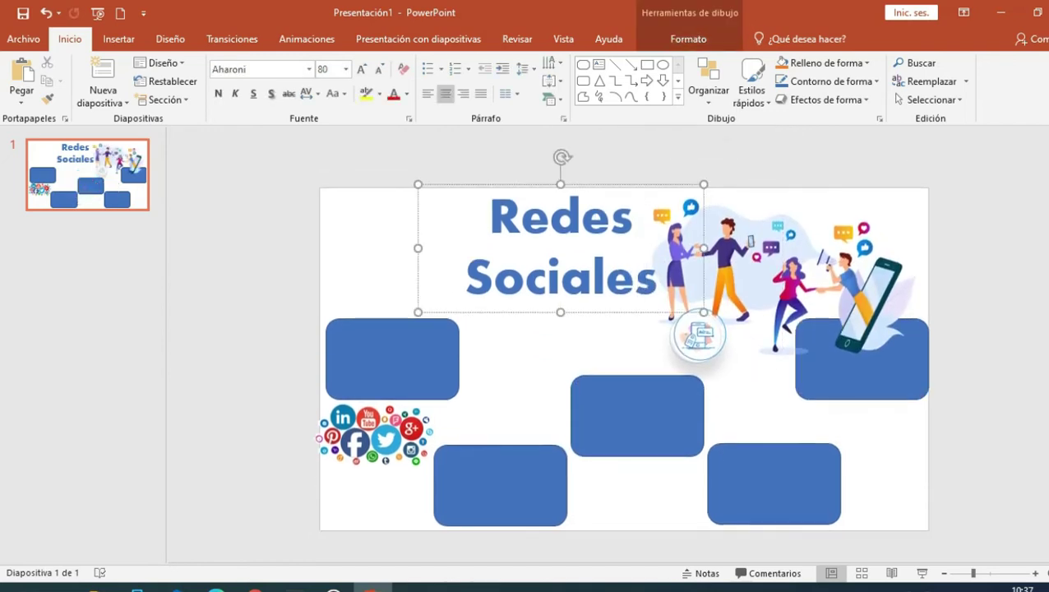
drag(418, 249, 318, 281)
drag(775, 263, 709, 255)
drag(854, 146, 808, 175)
drag(695, 276, 694, 247)
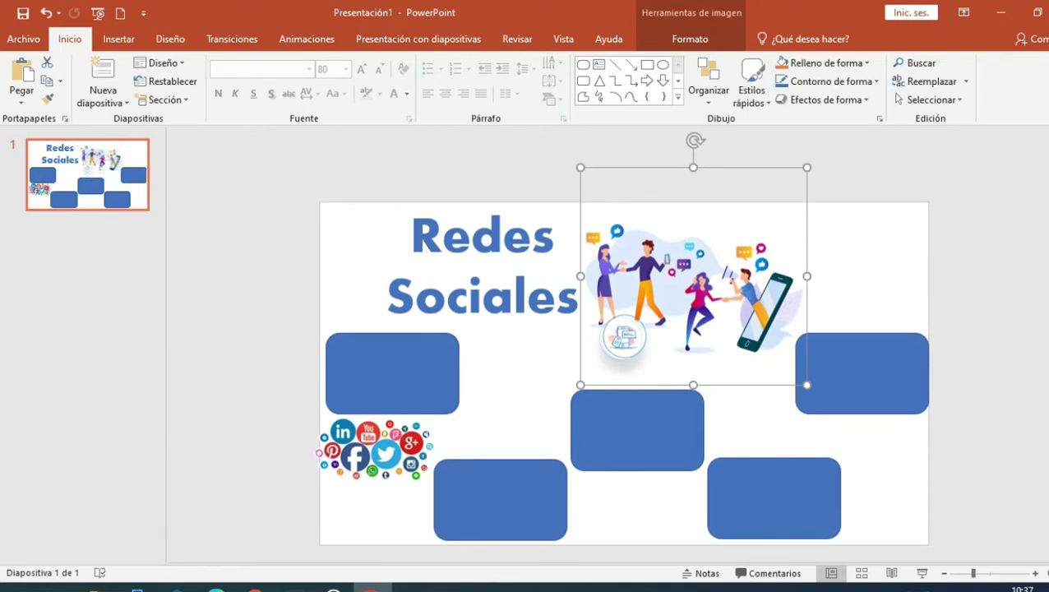
- Add a blank second slide and insert the Facebook-logo picture from the desktop's imagenes folder
click(103, 97)
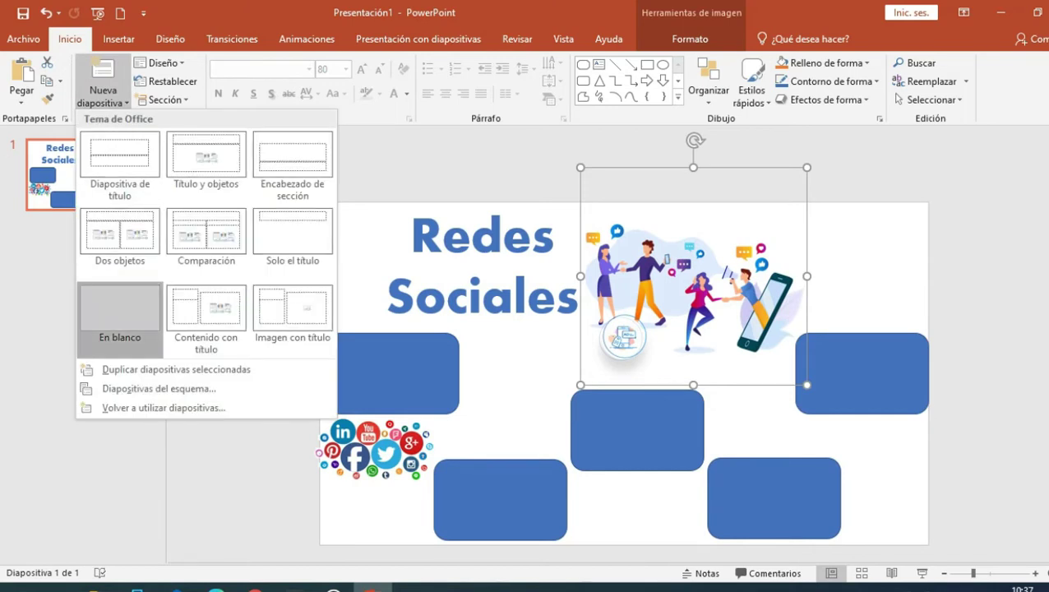
click(120, 316)
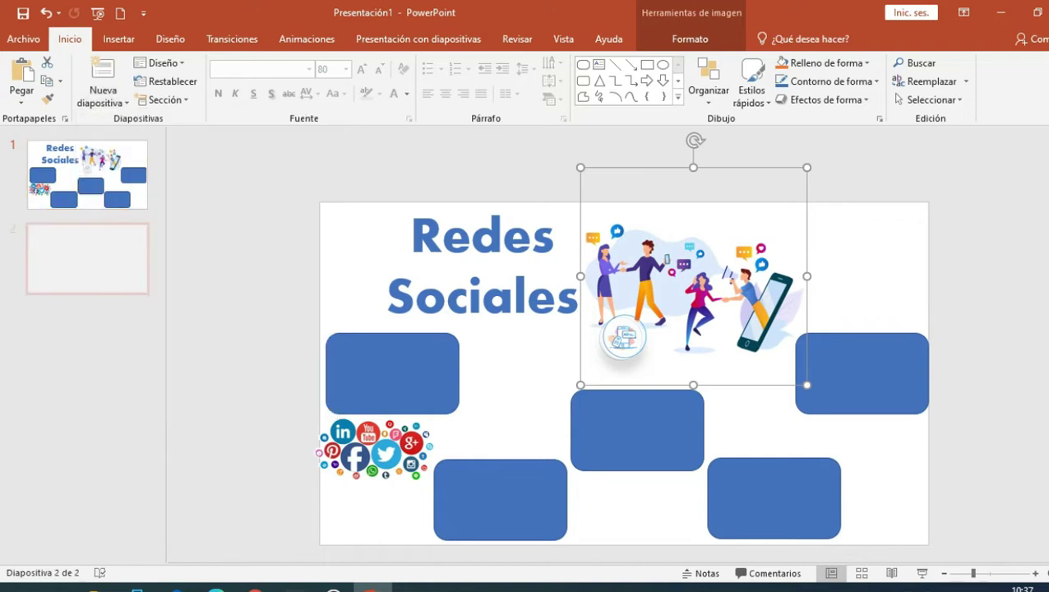
click(118, 38)
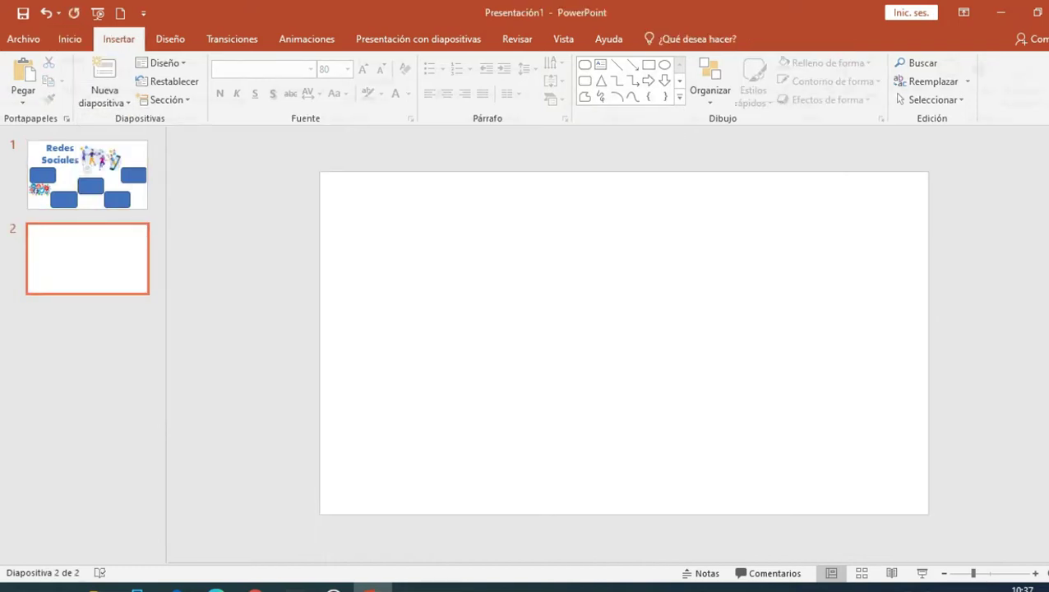
click(129, 78)
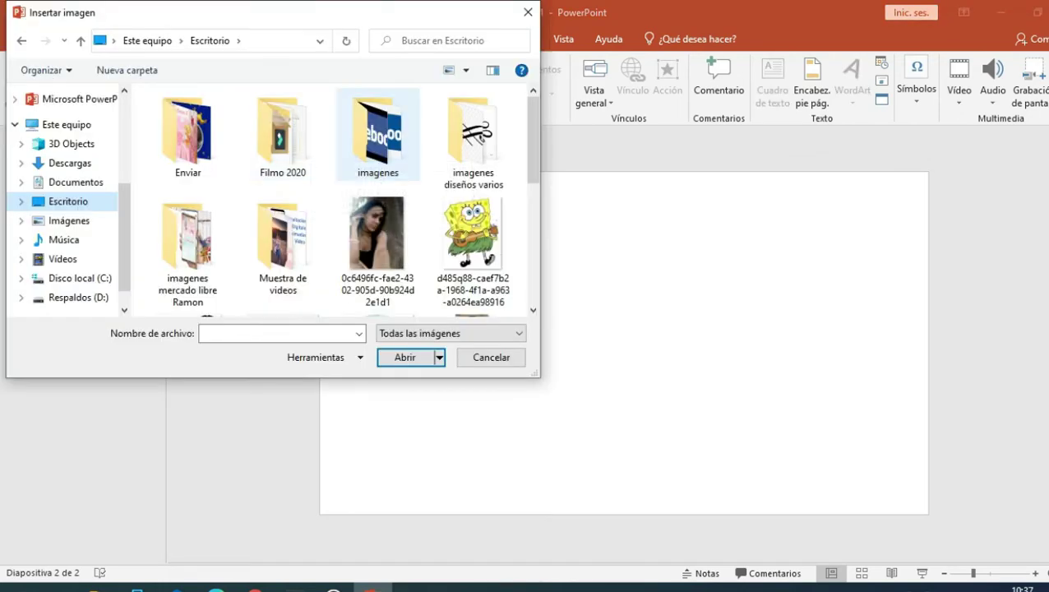
double_click(375, 131)
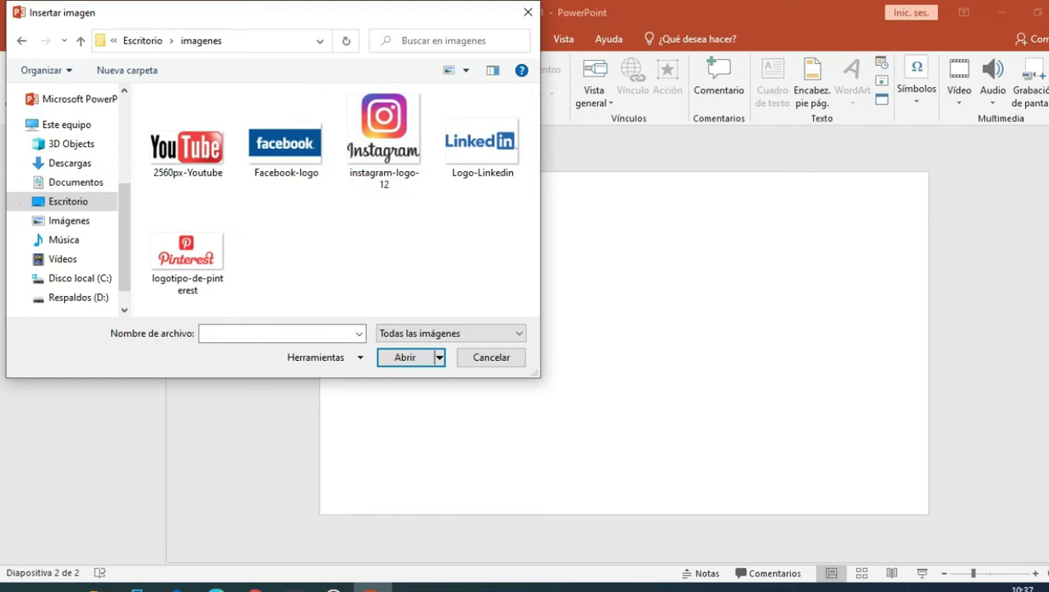
click(285, 143)
key(Return)
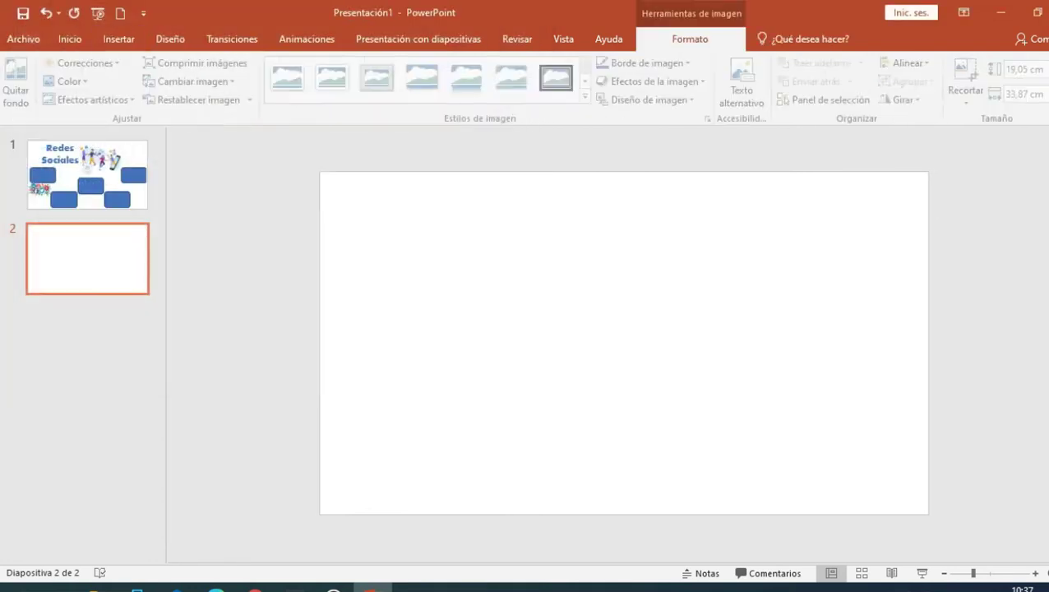
key(Delete)
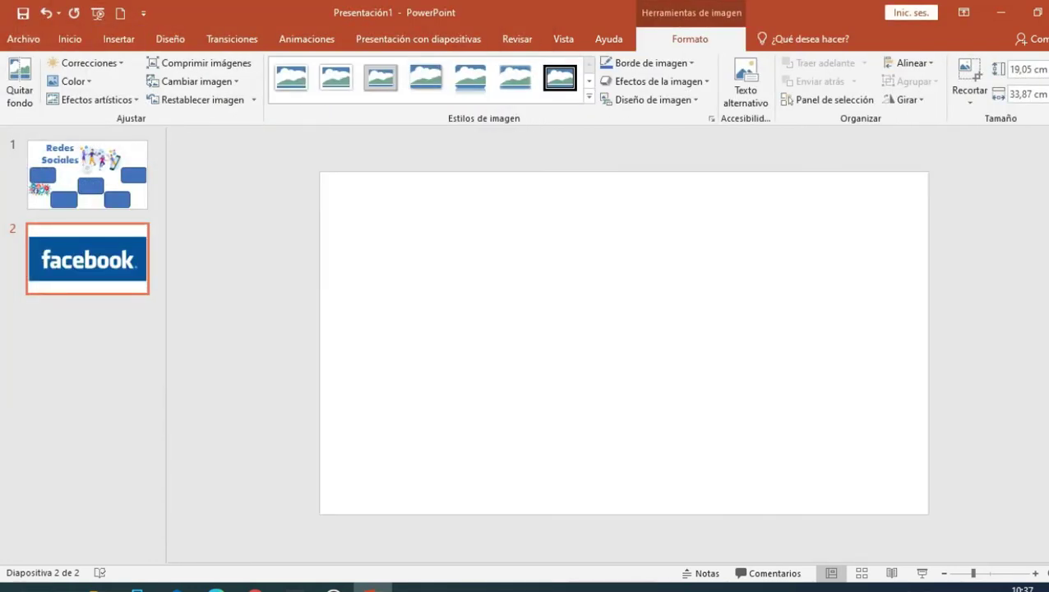
- Shrink the Facebook logo to less than half the slide's width and move it up along the slide's left side
drag(928, 171, 589, 362)
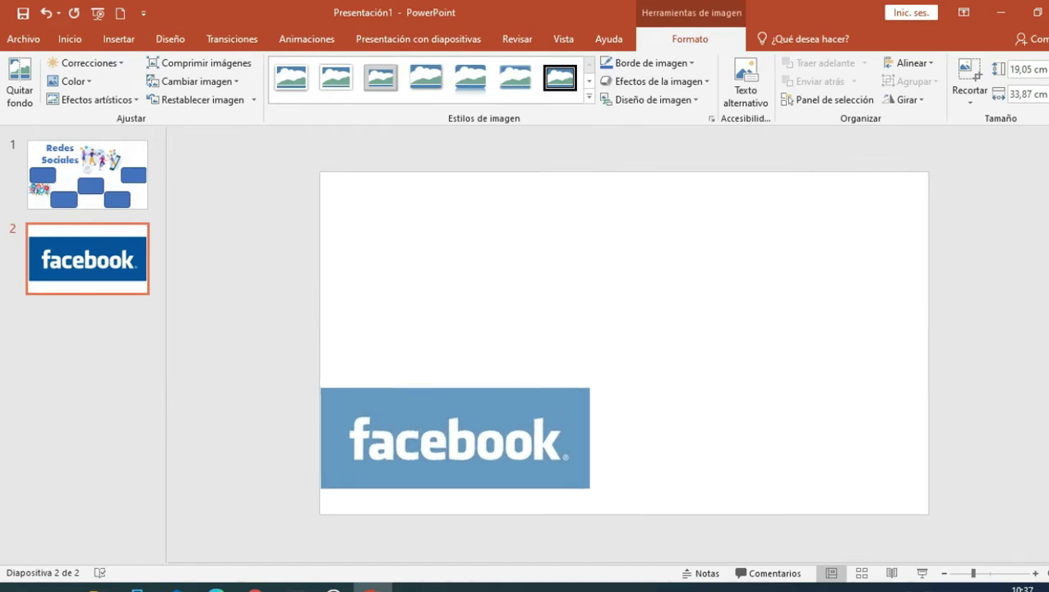
drag(493, 428, 493, 402)
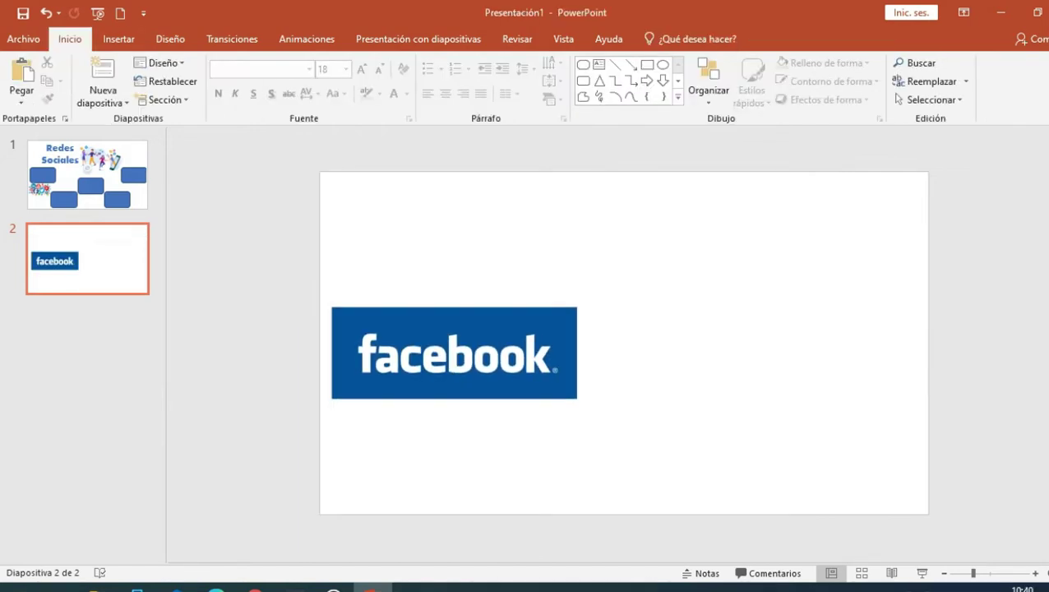
- Add a text box beside the Facebook logo containing the paragraph that begins "Las redes sociales son estructuras formadas en Internet"
click(118, 39)
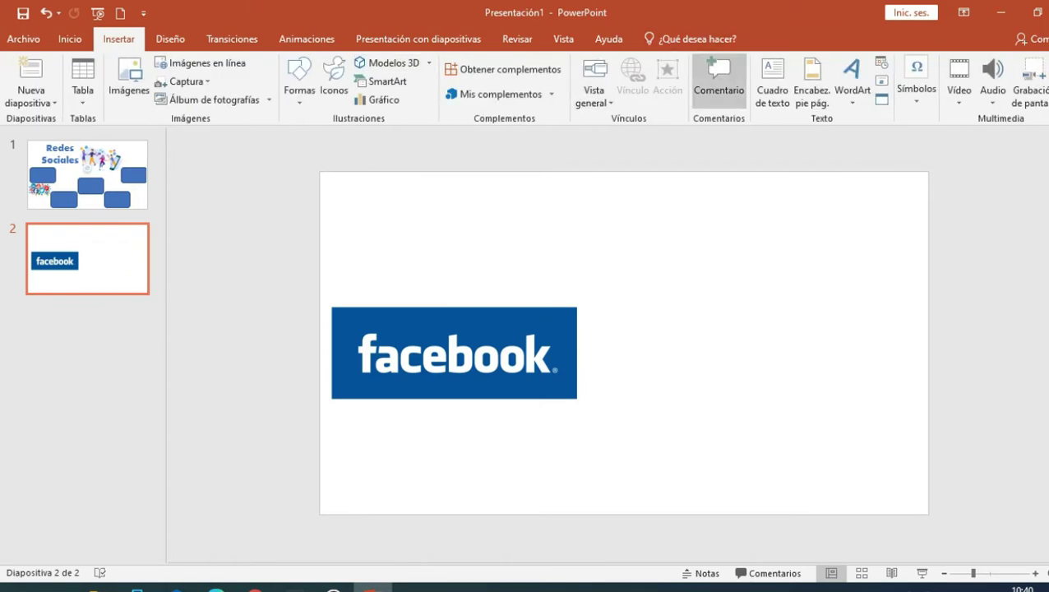
click(772, 83)
drag(623, 248, 905, 399)
text(Las redes sociales son estructuras formadas en Internet por personas u organizaciones que se conectan a partir de intereses o valores comunes. A través de ellas, se crean relaciones entre individuos o empresas de forma rápida, sin jerarquía o límites físicos.)
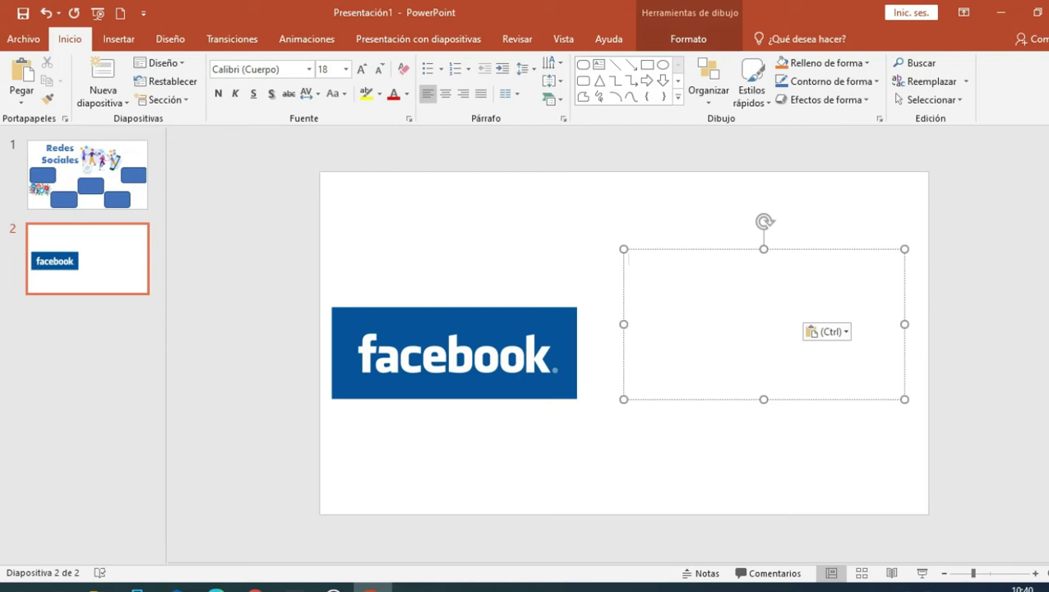
- Select the whole paragraph, keep it non-bold and enlarge its font size to 24
key(shift+Up)
key(shift+Up)
key(shift+Home)
key(ctrl+e)
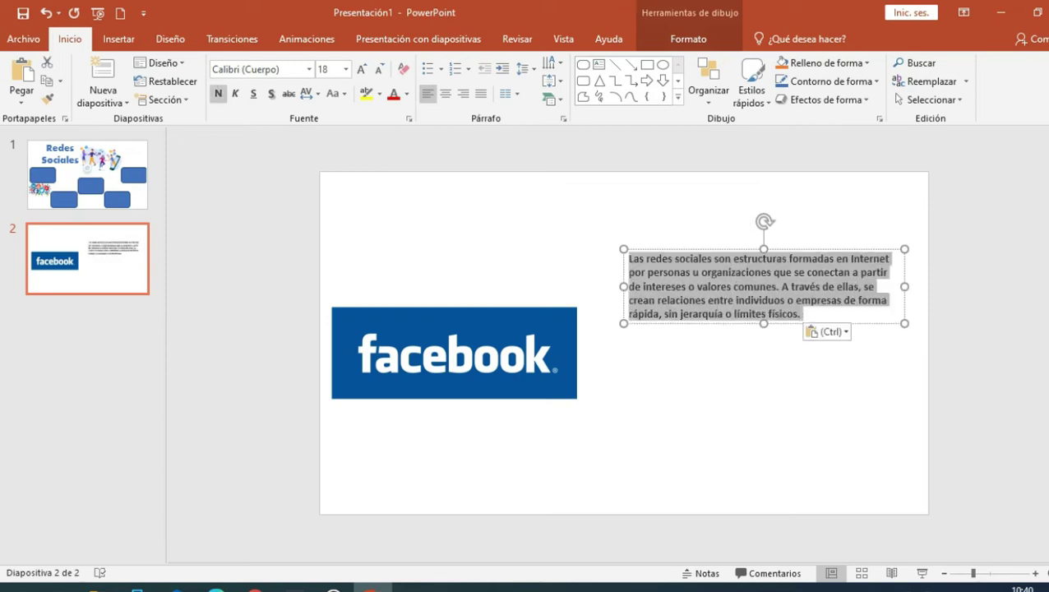
key(ctrl+n)
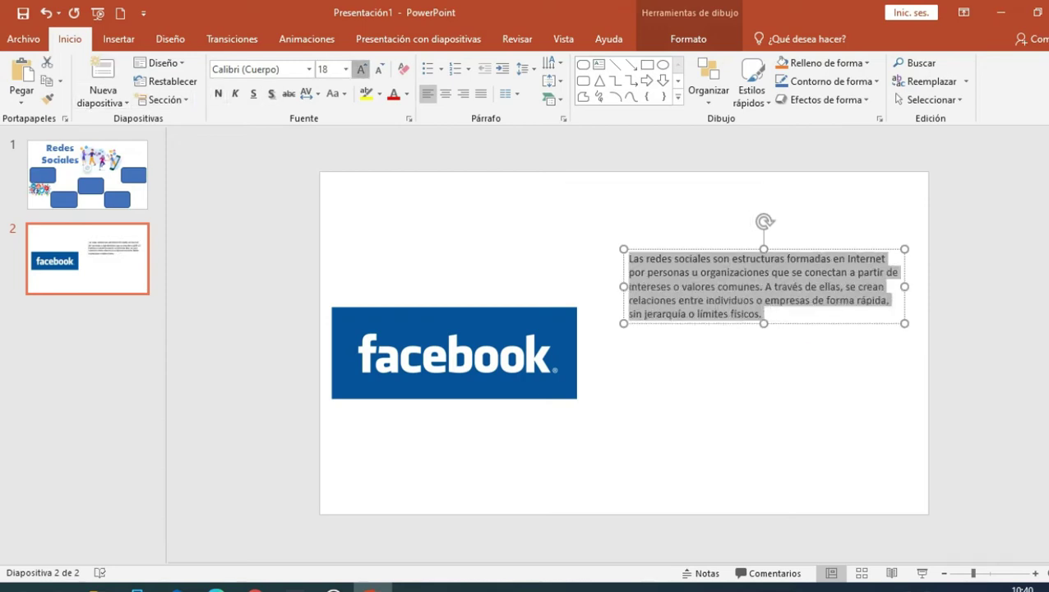
click(362, 69)
click(362, 69)
- Set the paragraph's font to Agency FB at size 28 and justify it
click(310, 69)
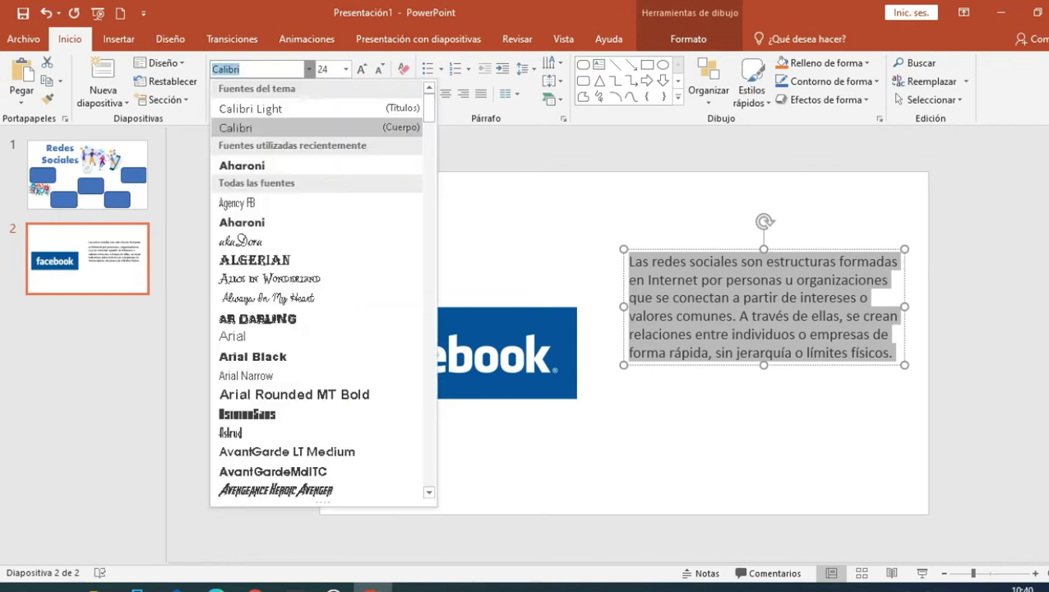
key(Down)
key(Down)
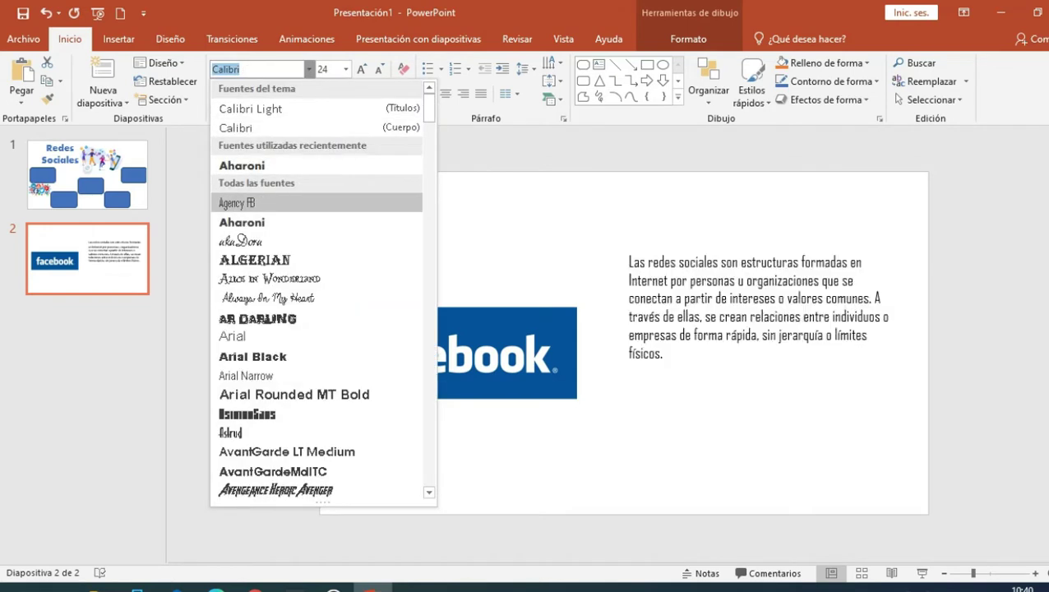
key(Return)
click(362, 69)
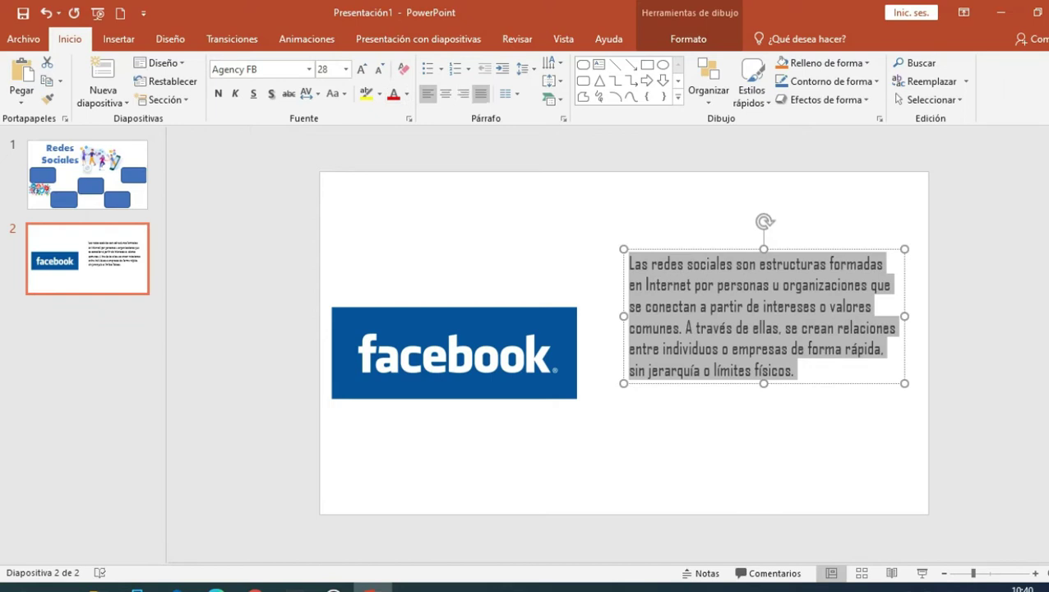
click(481, 93)
- Move the paragraph's text box down and slightly left, and shift the Facebook logo up and slightly right
drag(695, 249, 695, 296)
click(454, 353)
drag(455, 353, 467, 322)
click(723, 354)
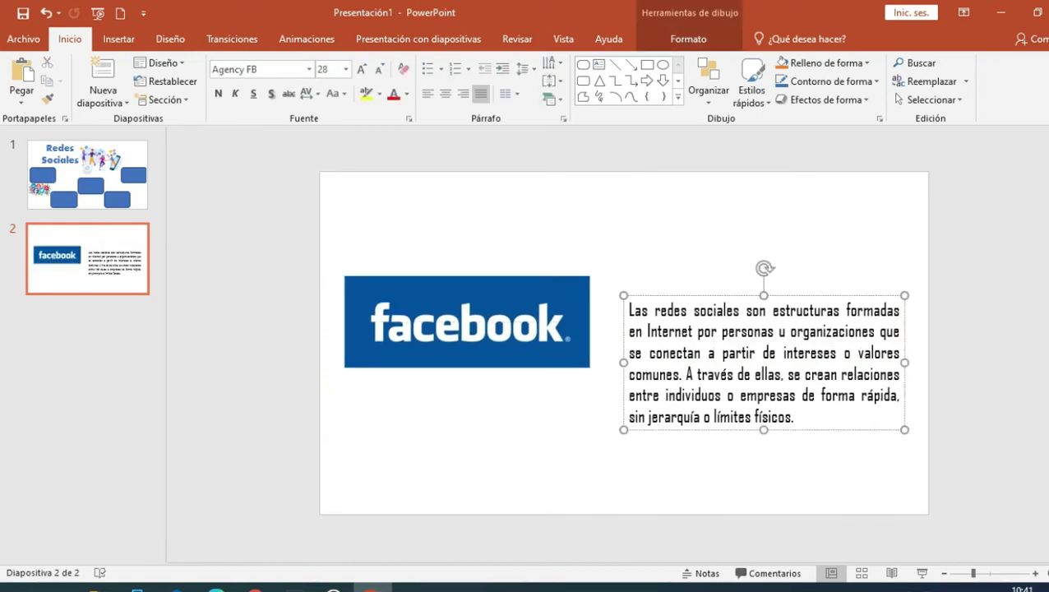
drag(695, 429, 681, 457)
click(333, 588)
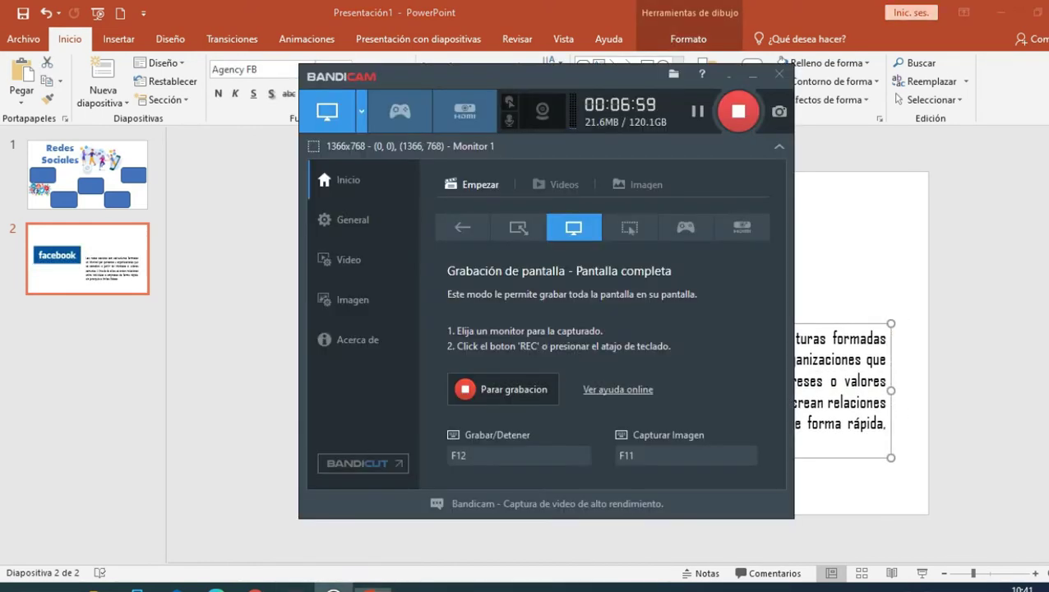
click(333, 588)
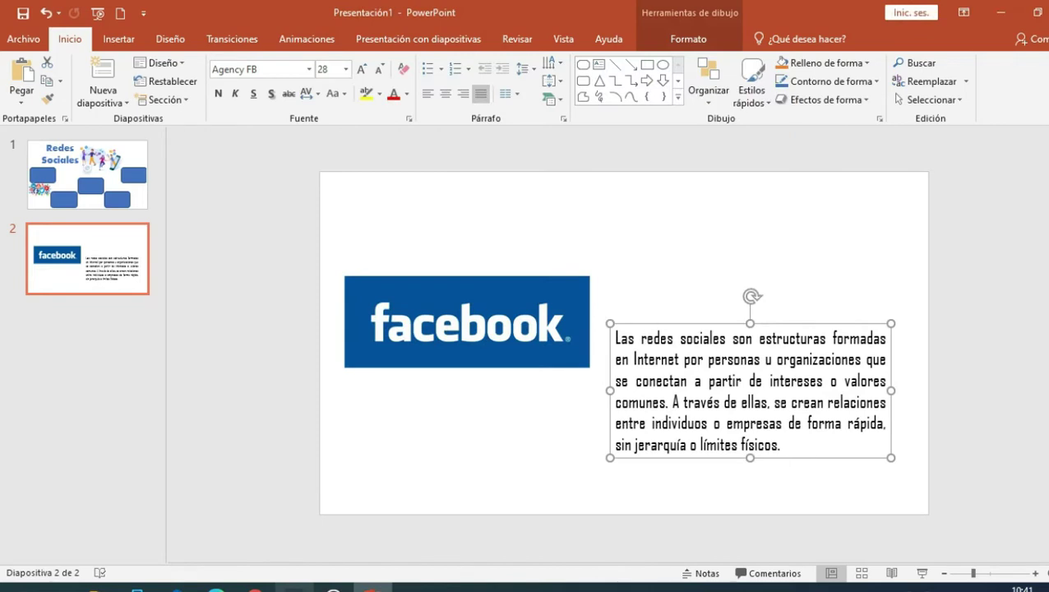
- Switch to the browser's "redes sociales" image results and copy the related picture of people around a phone showing a yellow hashtag
click(255, 586)
click(810, 13)
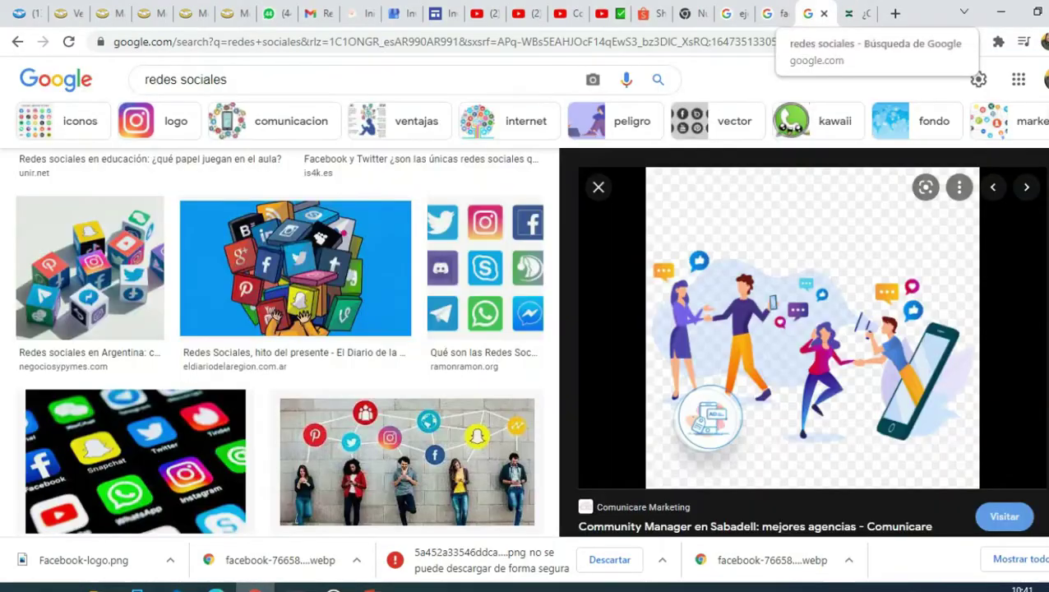
click(737, 13)
click(810, 14)
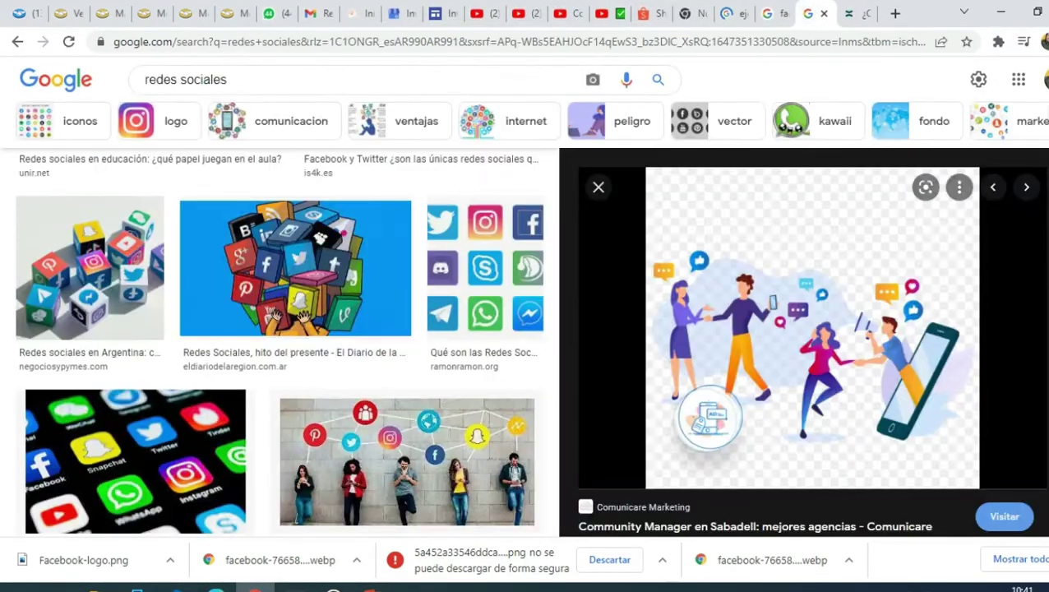
scroll(596, 183, down, 10)
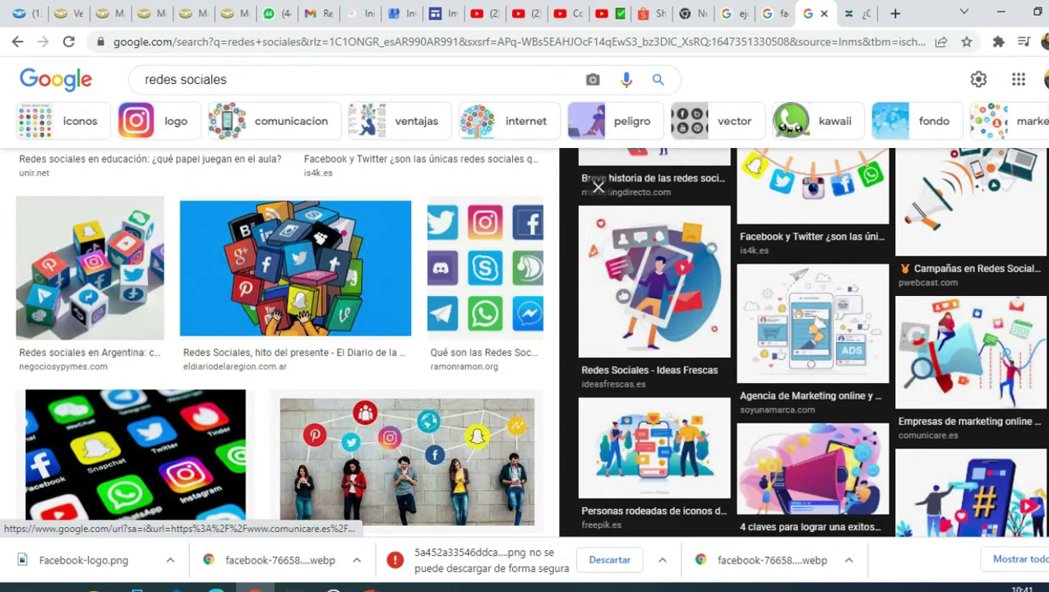
scroll(971, 256, down, 1)
click(971, 257)
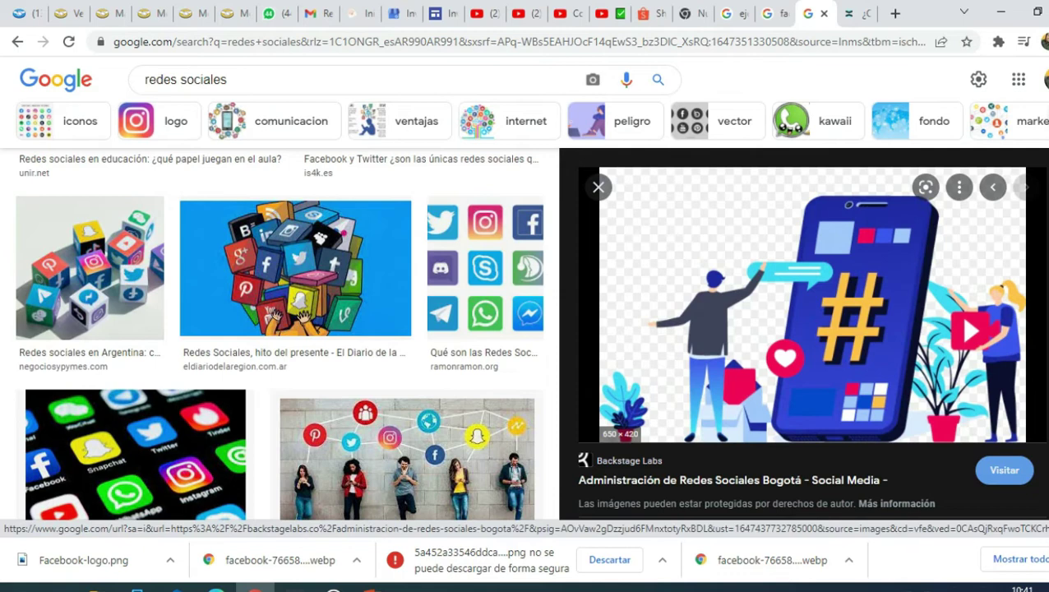
right_click(849, 333)
click(896, 254)
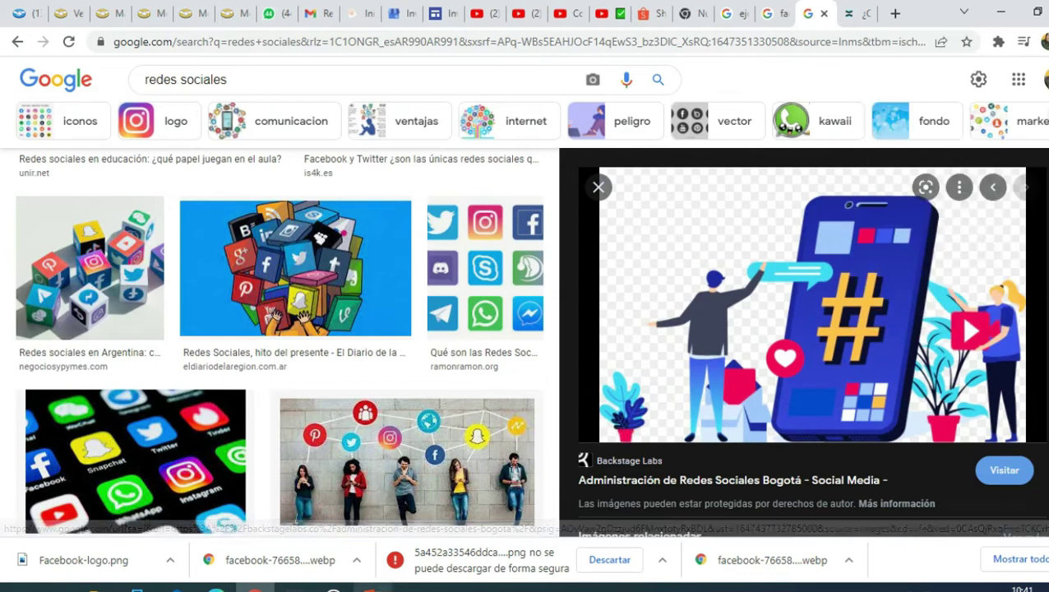
- Paste the hashtag phone picture into the Facebook slide, fit it above the paragraph, and move the paragraph's text box down
click(373, 587)
click(22, 76)
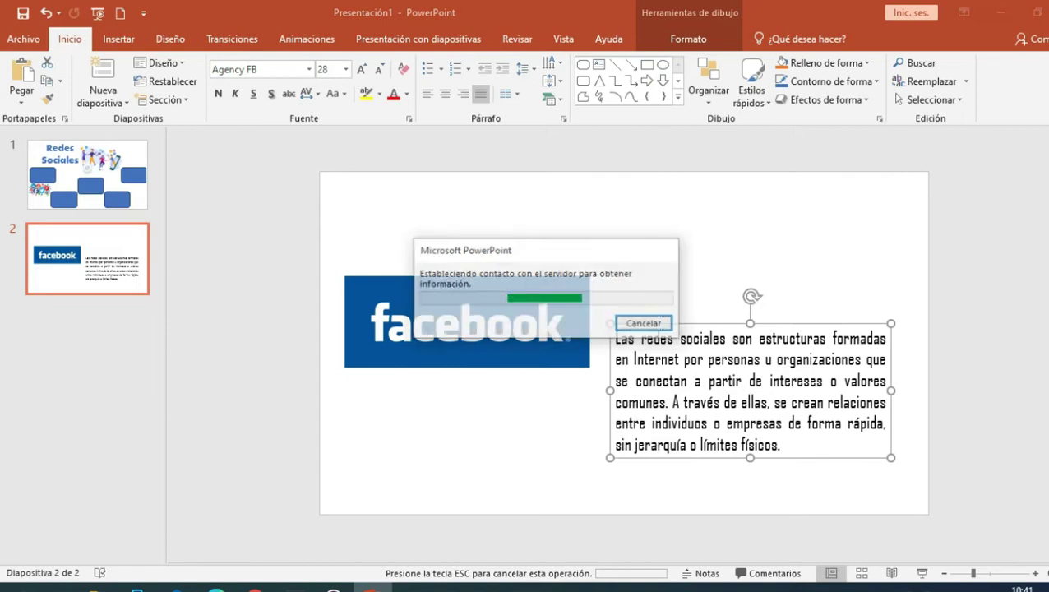
key(Escape)
drag(654, 354, 749, 272)
drag(563, 167, 659, 222)
drag(748, 284, 740, 246)
click(740, 381)
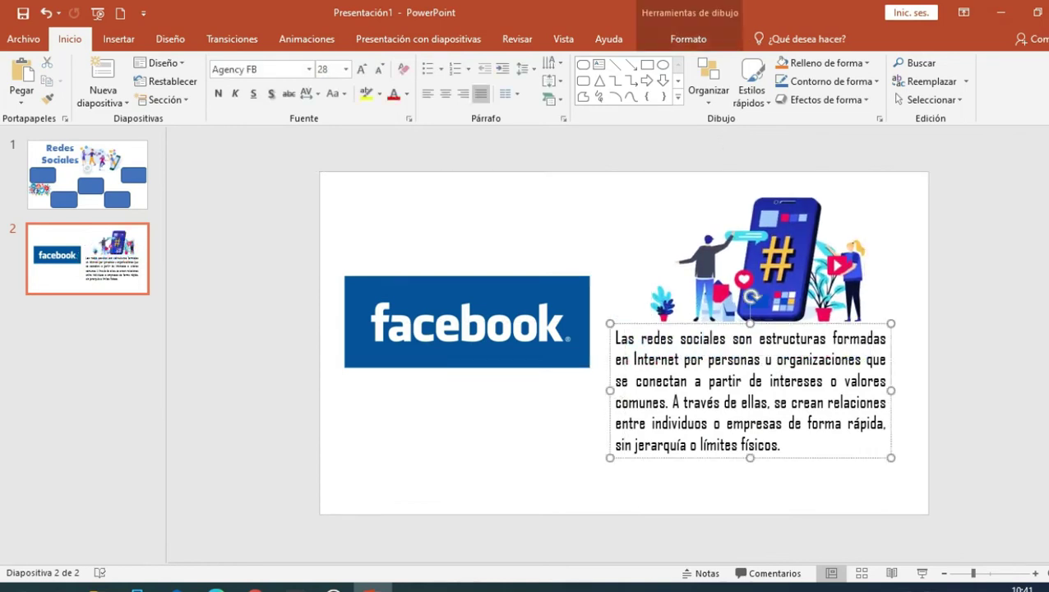
drag(699, 324, 706, 361)
- Draw a straight horizontal line about 11.8 cm long below the Facebook logo
click(118, 39)
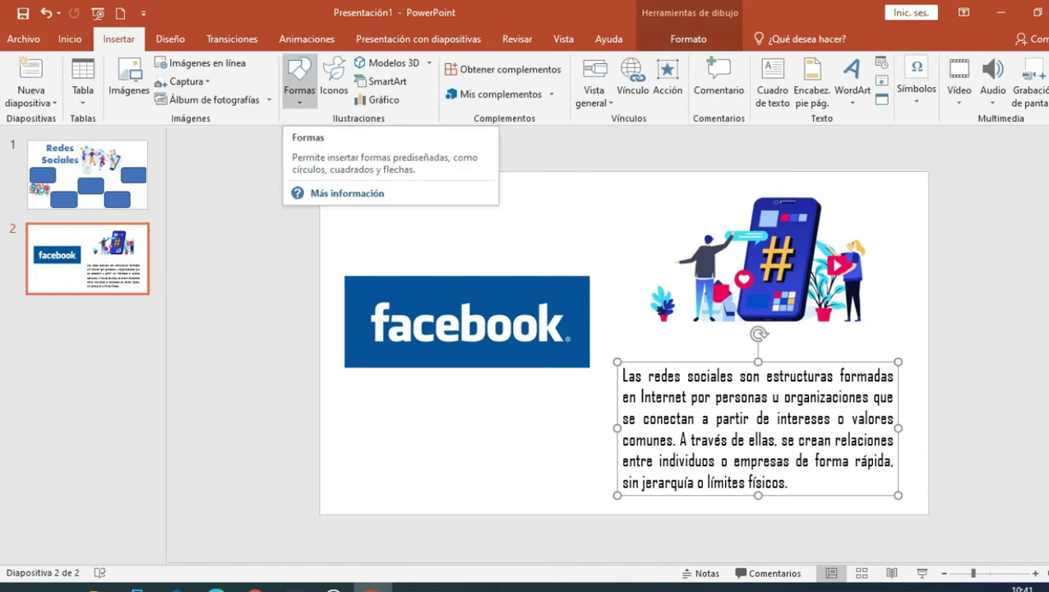
click(299, 83)
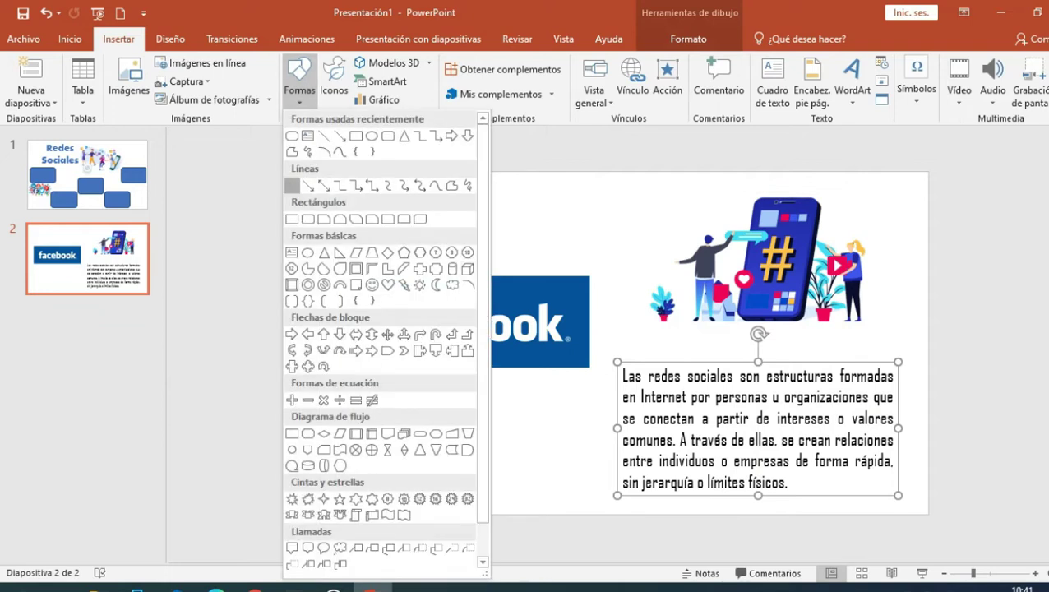
click(292, 185)
drag(384, 425, 596, 425)
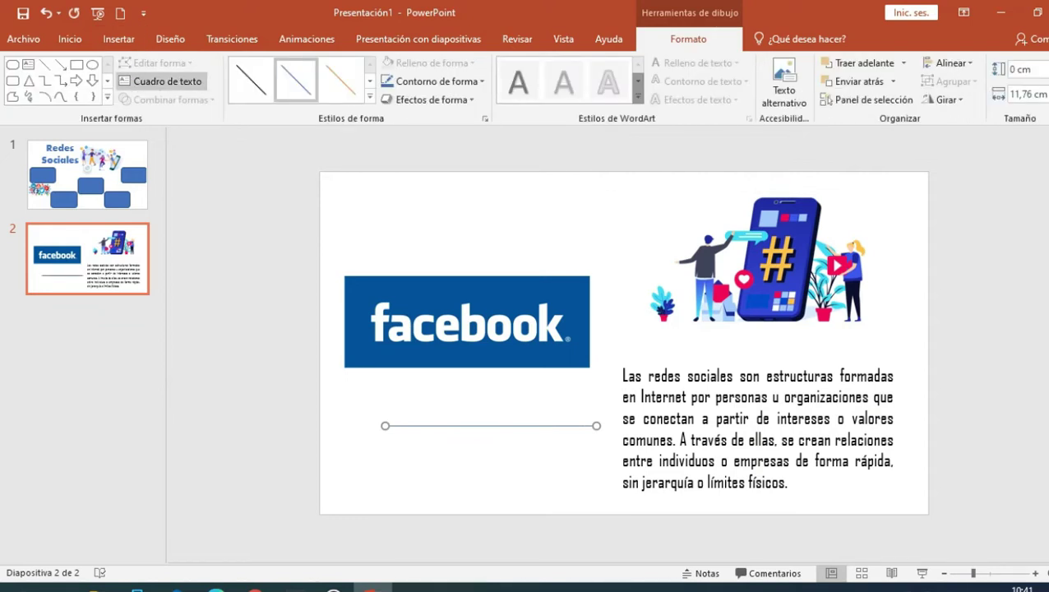
- Draw another horizontal line, about 11.85 cm long, closer to the slide's lower edge and delete the upper line
click(118, 39)
click(299, 83)
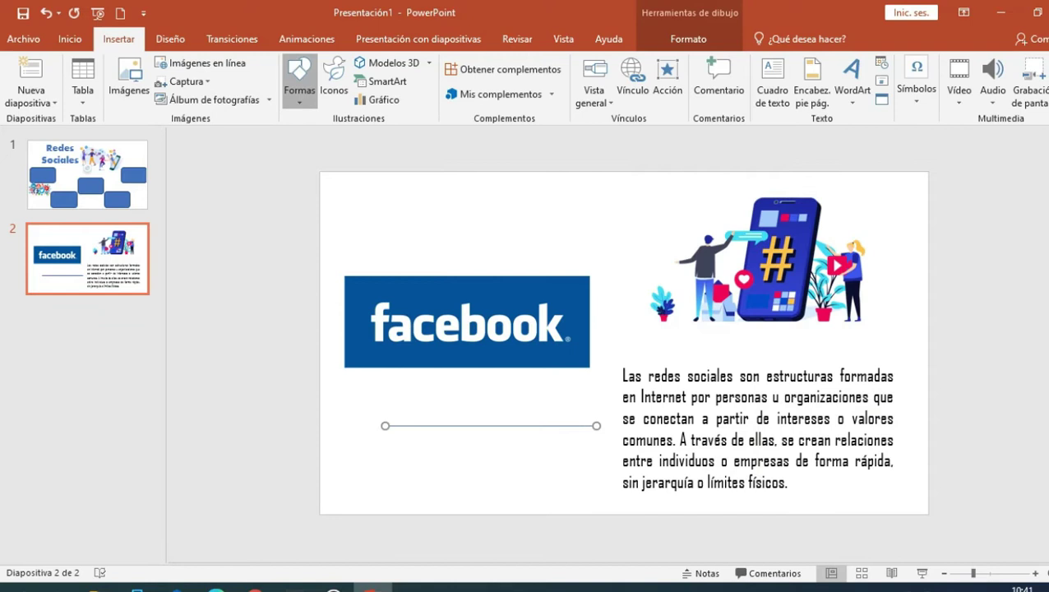
click(292, 185)
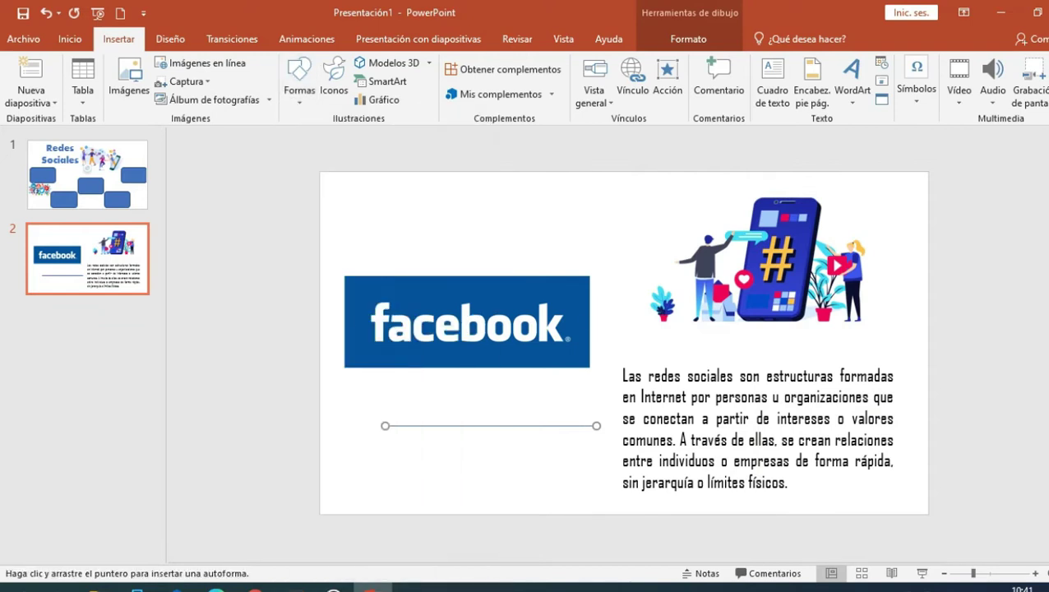
mouse_move(360, 472)
mouse_down()
mouse_move(526, 465)
mouse_move(490, 453)
mouse_up()
drag(480, 453, 480, 472)
mouse_move(590, 472)
mouse_down()
mouse_move(421, 472)
mouse_move(572, 471)
mouse_up()
click(535, 426)
key(Delete)
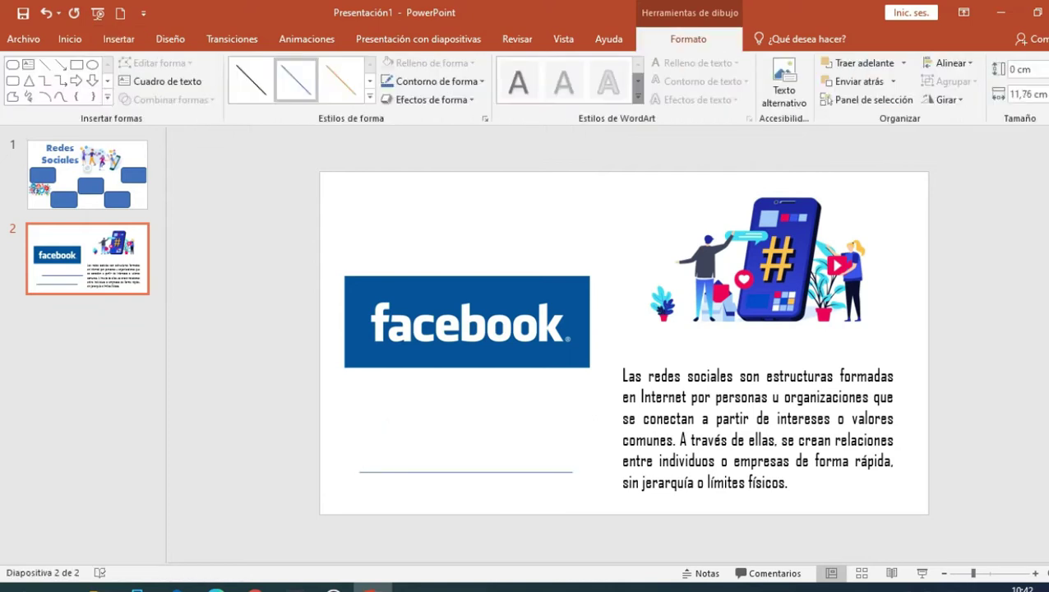
- Set the horizontal line's thickness to 6 pt and its dash style to the fine dotted pattern
click(466, 472)
click(436, 80)
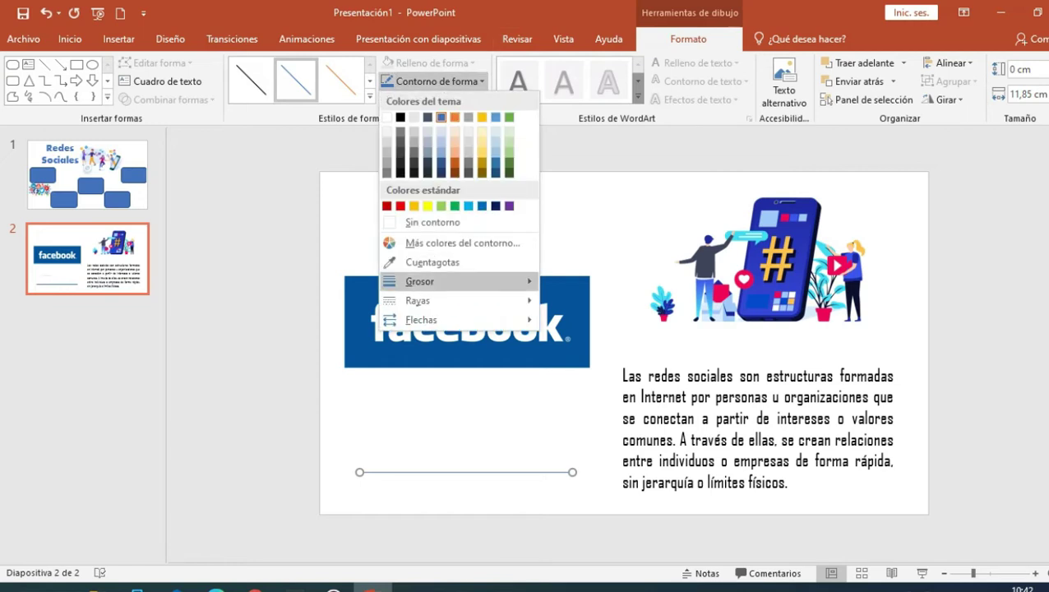
mouse_move(436, 281)
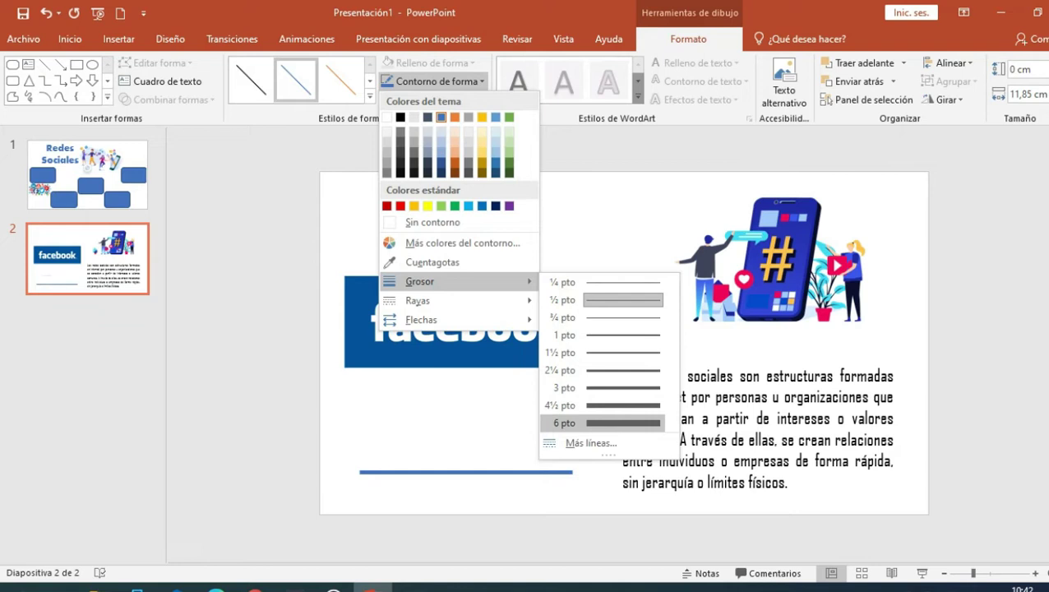
click(600, 422)
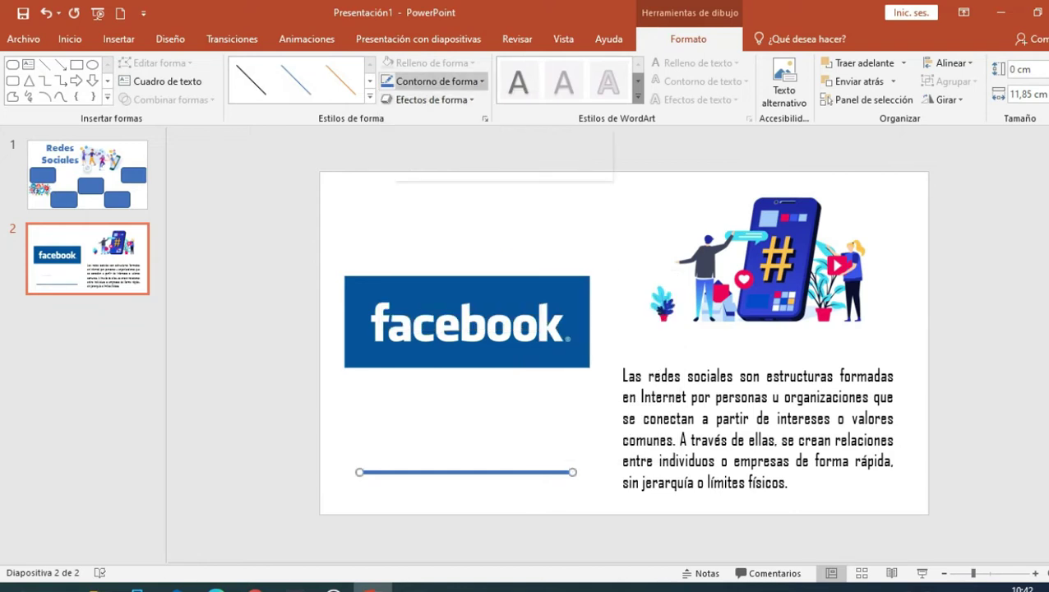
click(436, 81)
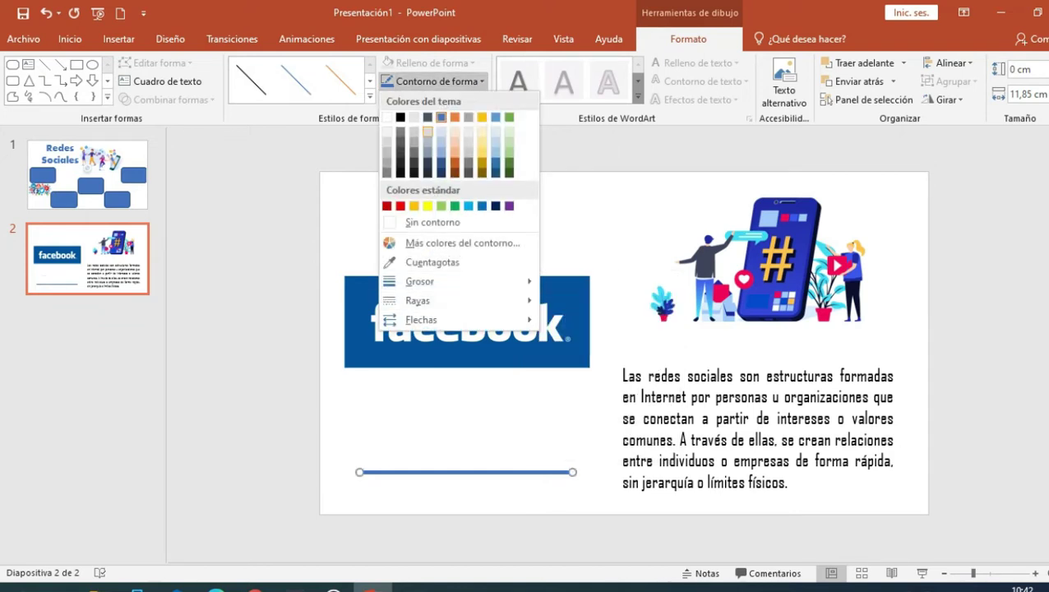
mouse_move(457, 281)
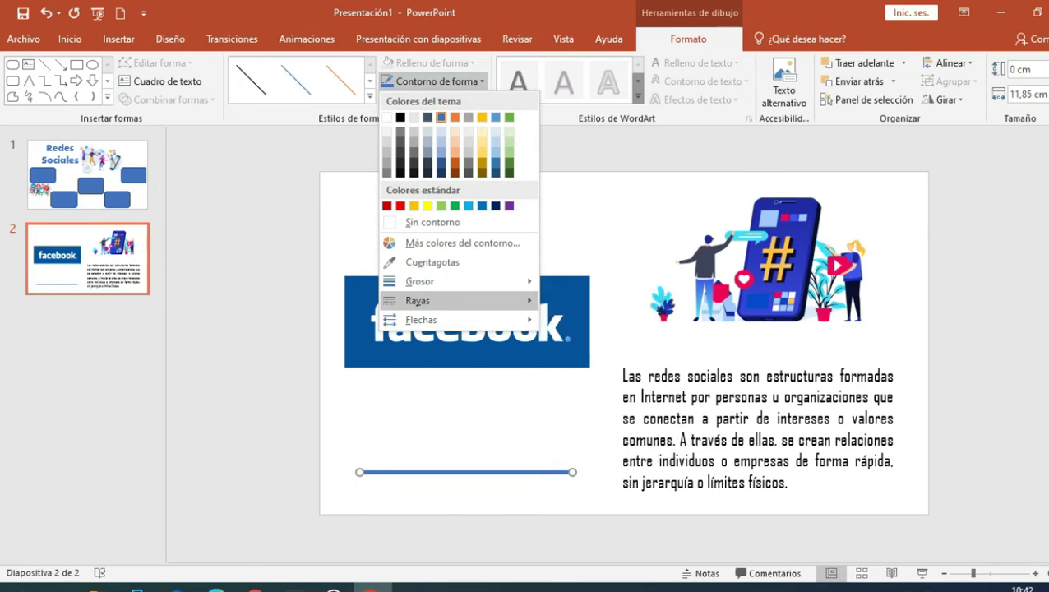
mouse_move(444, 300)
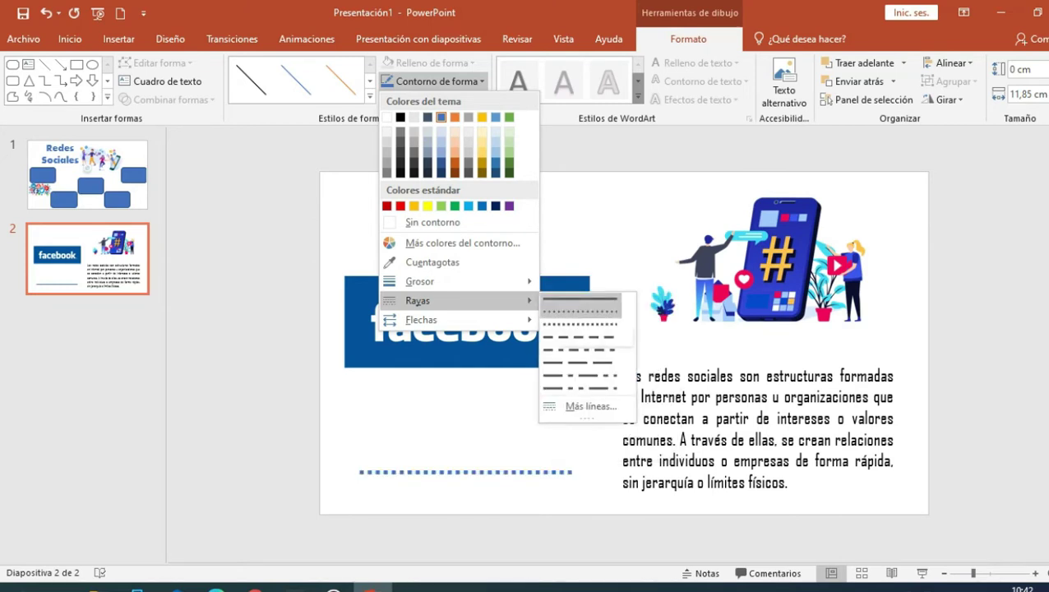
click(580, 312)
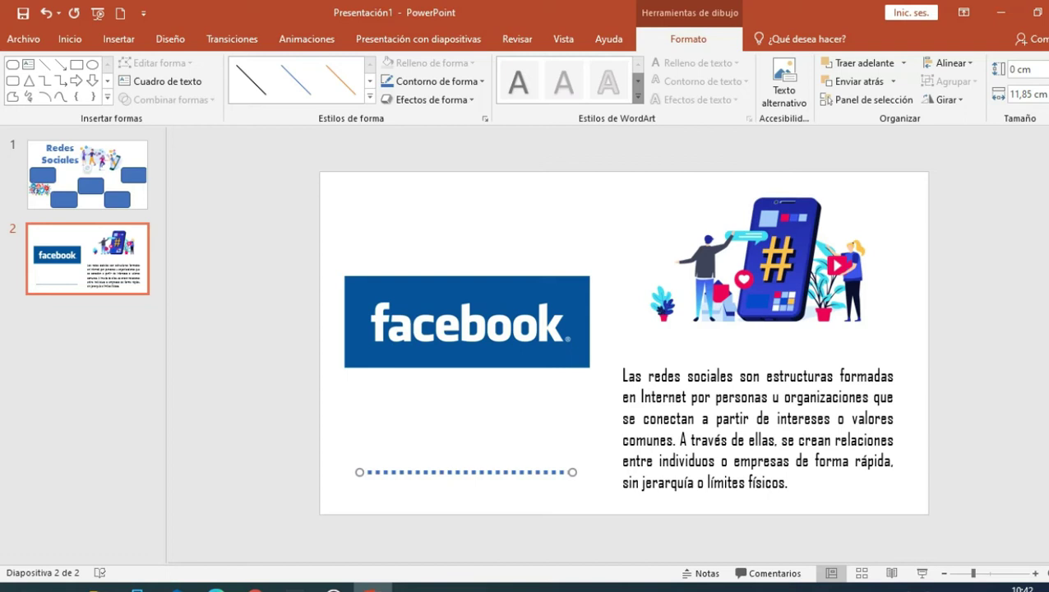
- Change the dotted line's cap type to Redondo in its shape format settings
right_click(381, 473)
key(Escape)
right_click(381, 474)
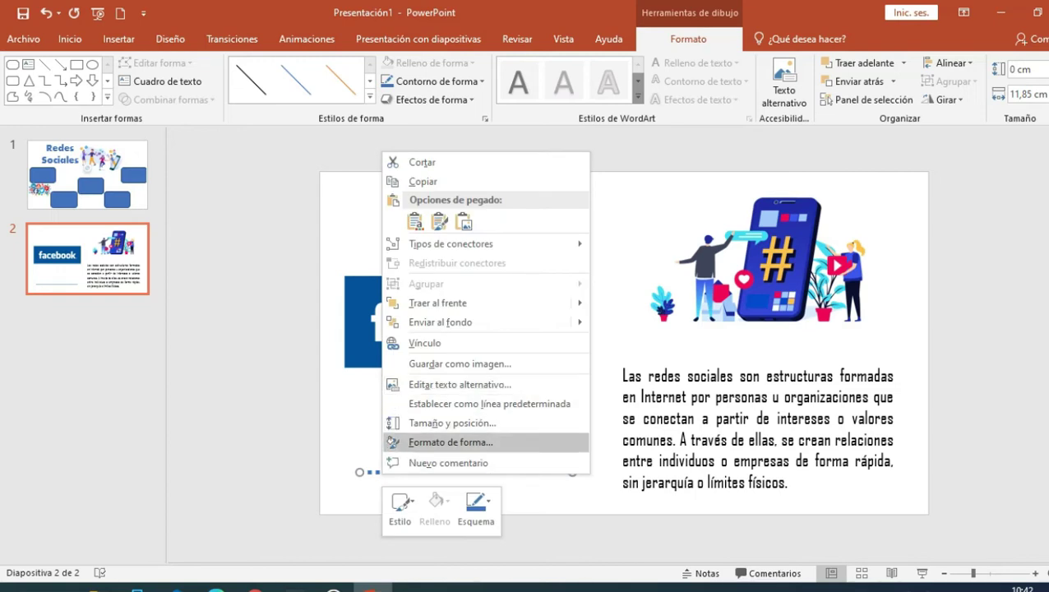
click(451, 442)
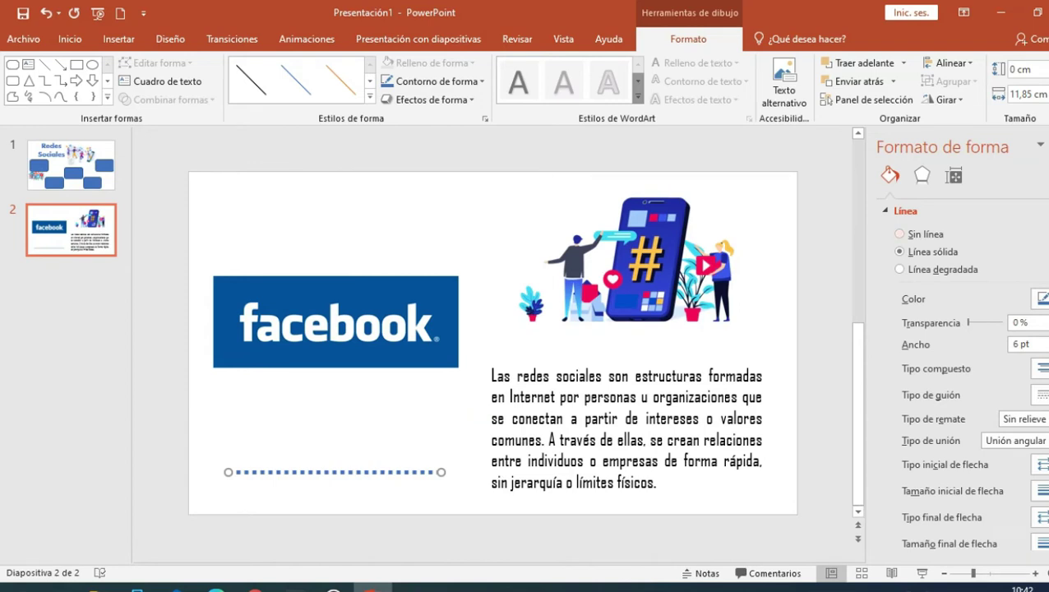
scroll(963, 375, down, 1)
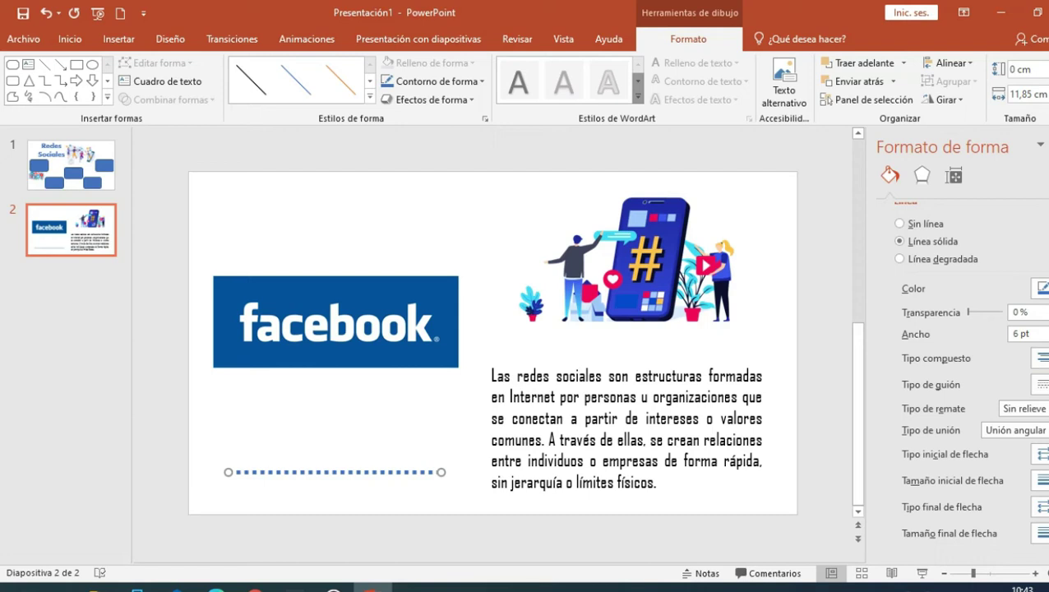
click(1043, 408)
click(1021, 441)
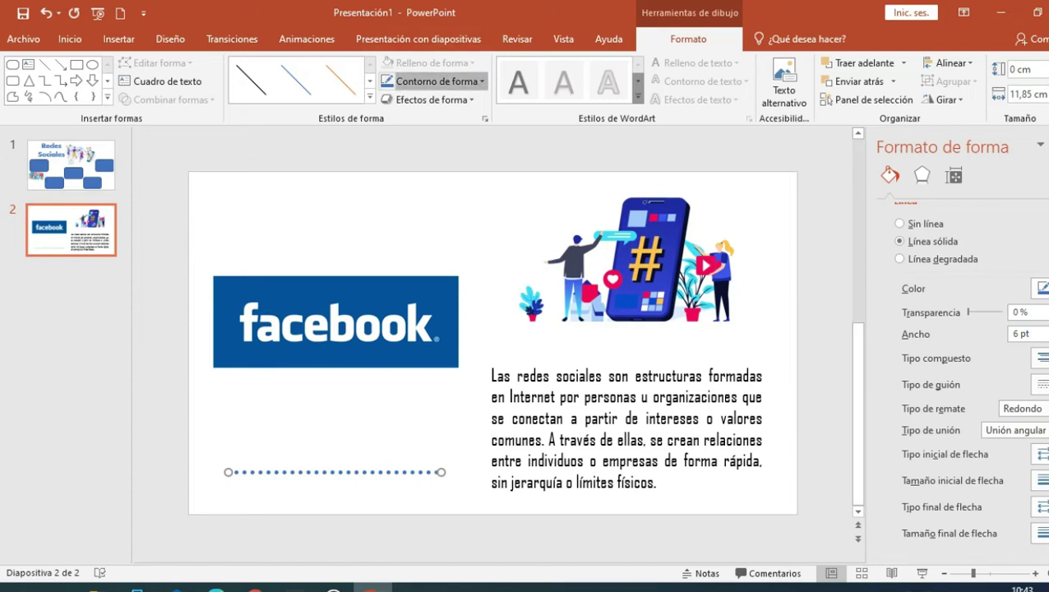
- Recolor the dotted line with the eyedropper, sampling the pinkish red from the hashtag phone picture
click(436, 81)
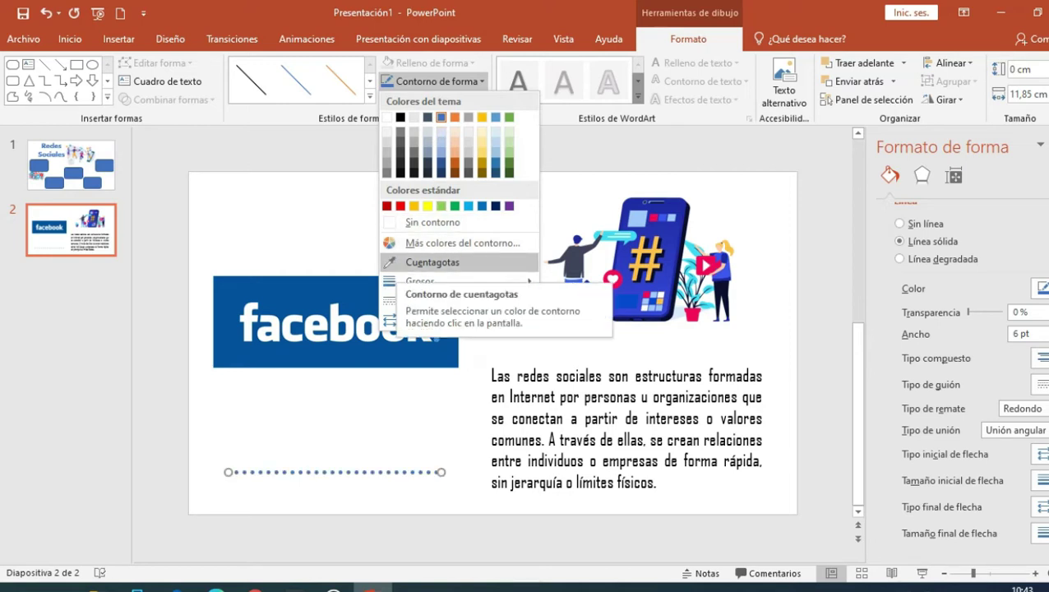
click(432, 261)
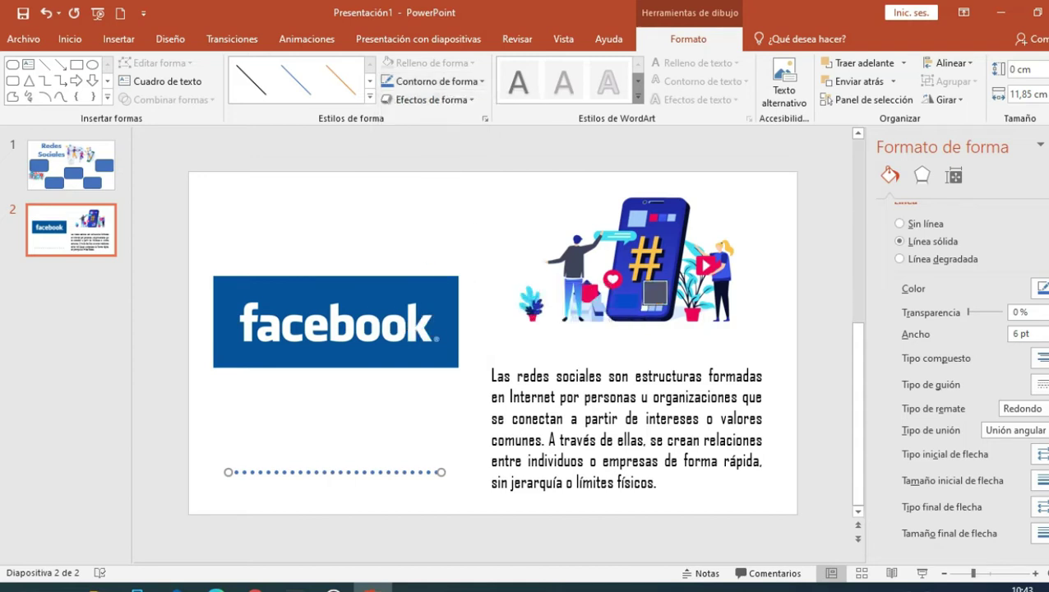
click(628, 257)
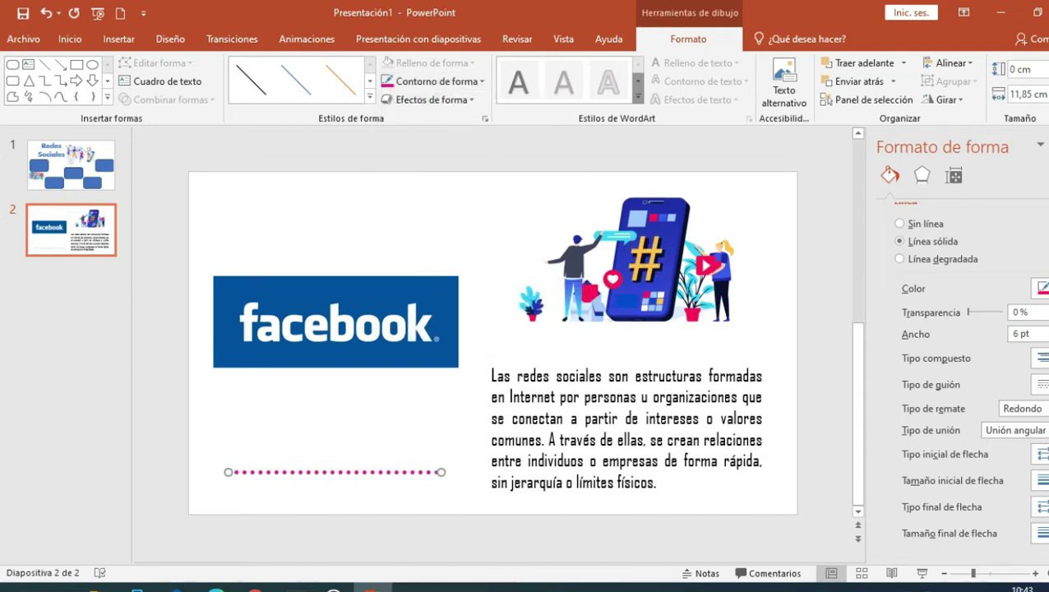
- Raise the Facebook logo and arrange the dotted line directly above the paragraph, moving the text box left so their left ends align
drag(333, 472, 334, 412)
drag(335, 322, 336, 282)
click(336, 411)
mouse_move(336, 411)
mouse_down()
mouse_move(393, 358)
mouse_move(516, 468)
mouse_move(491, 352)
mouse_move(483, 390)
mouse_move(410, 394)
mouse_up()
click(565, 418)
click(727, 419)
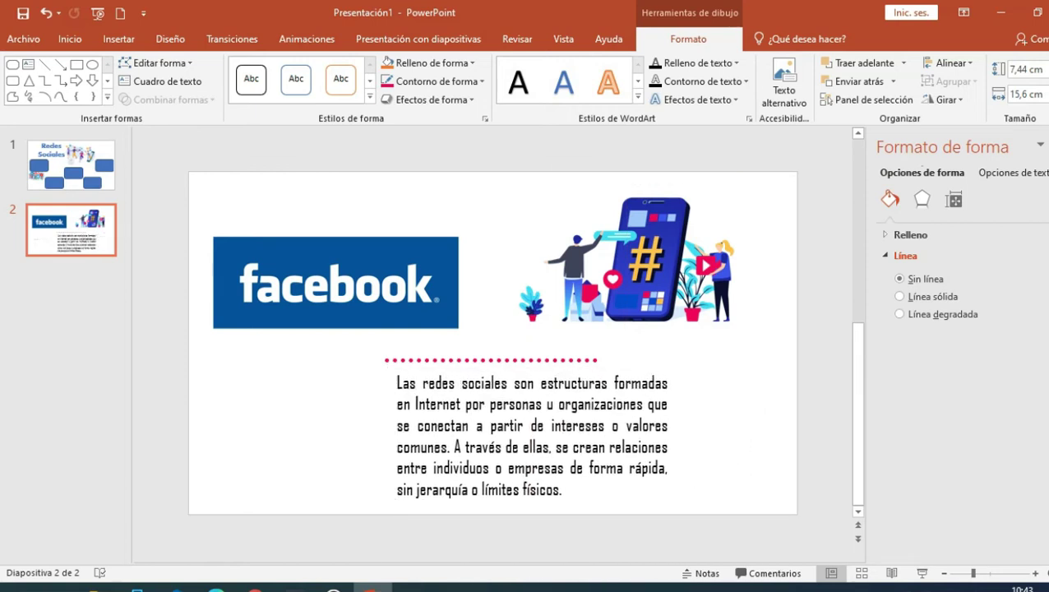
click(648, 426)
drag(672, 411, 667, 411)
- Draw a curved right block arrow about 5.2 cm high and 5 cm wide below the logo, left of the paragraph
click(118, 38)
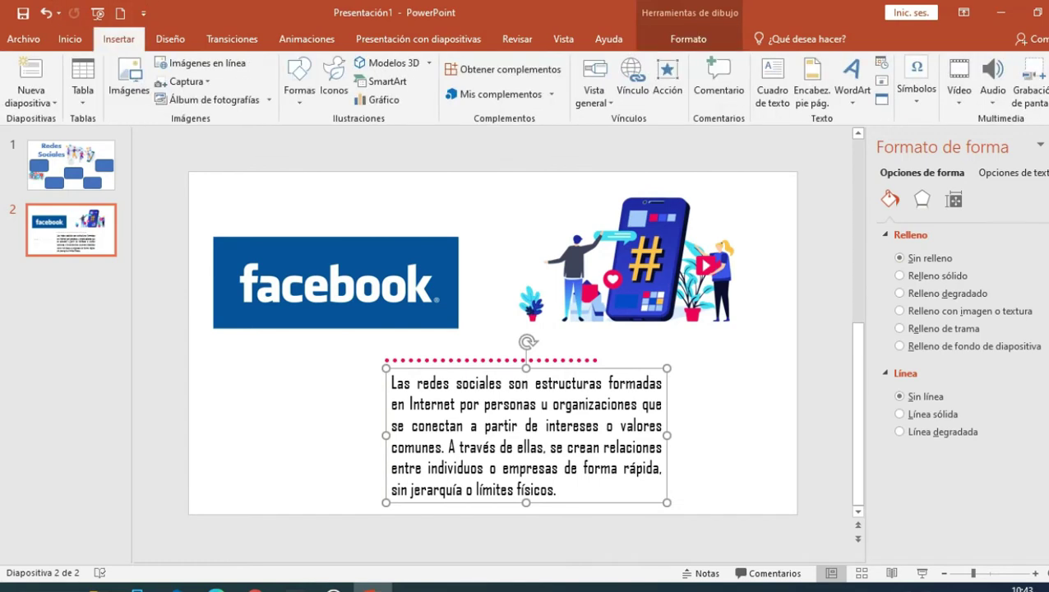
click(299, 83)
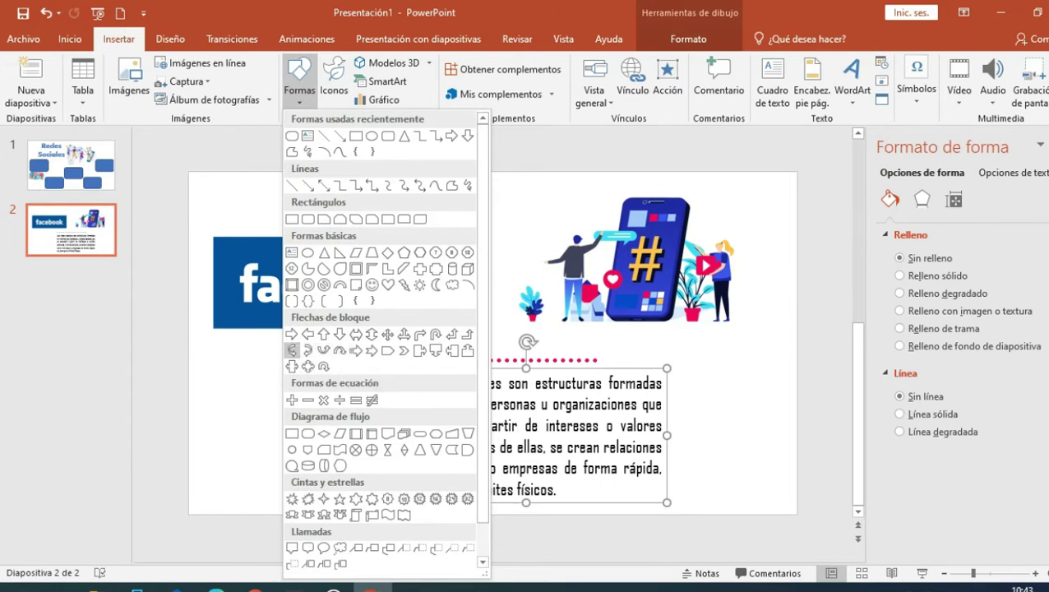
click(291, 350)
drag(253, 359, 343, 453)
- Give the curved arrow a yellow outline with the eyedropper and the same yellow fill, and shift it right toward the paragraph
click(435, 81)
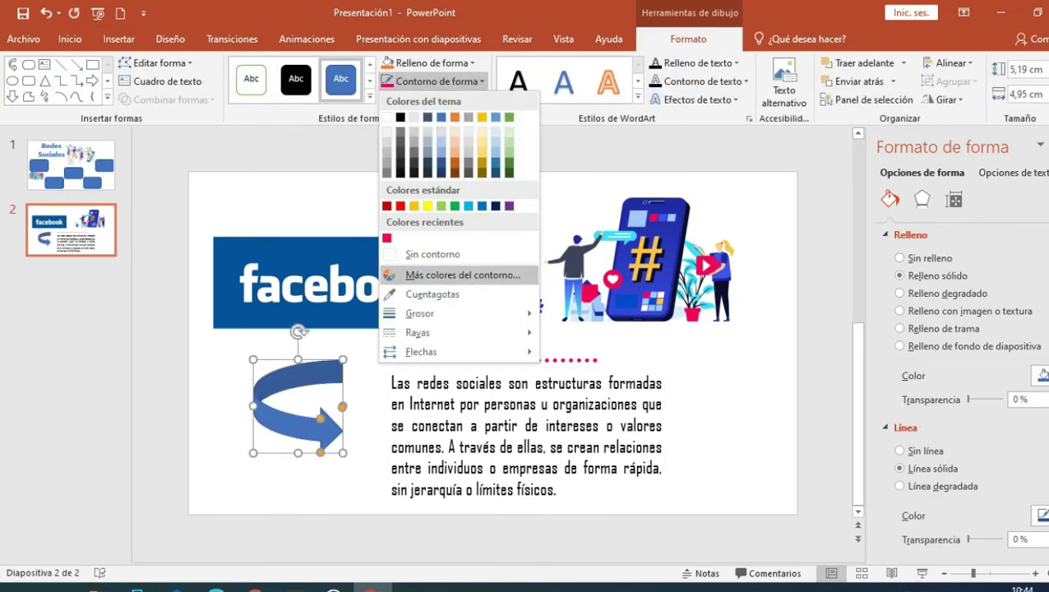
click(432, 294)
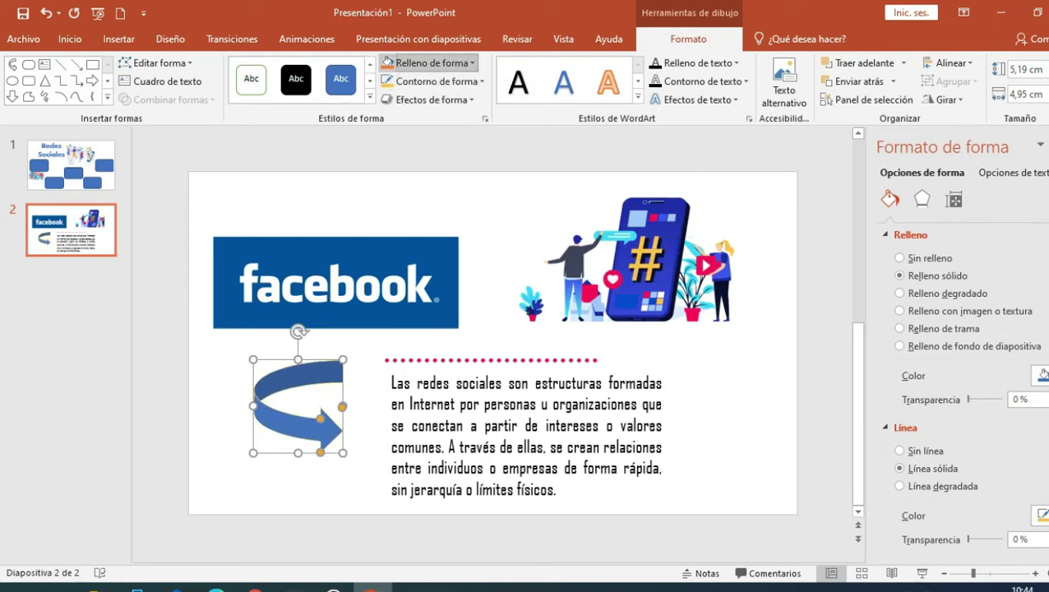
click(432, 63)
click(386, 219)
drag(288, 423, 311, 423)
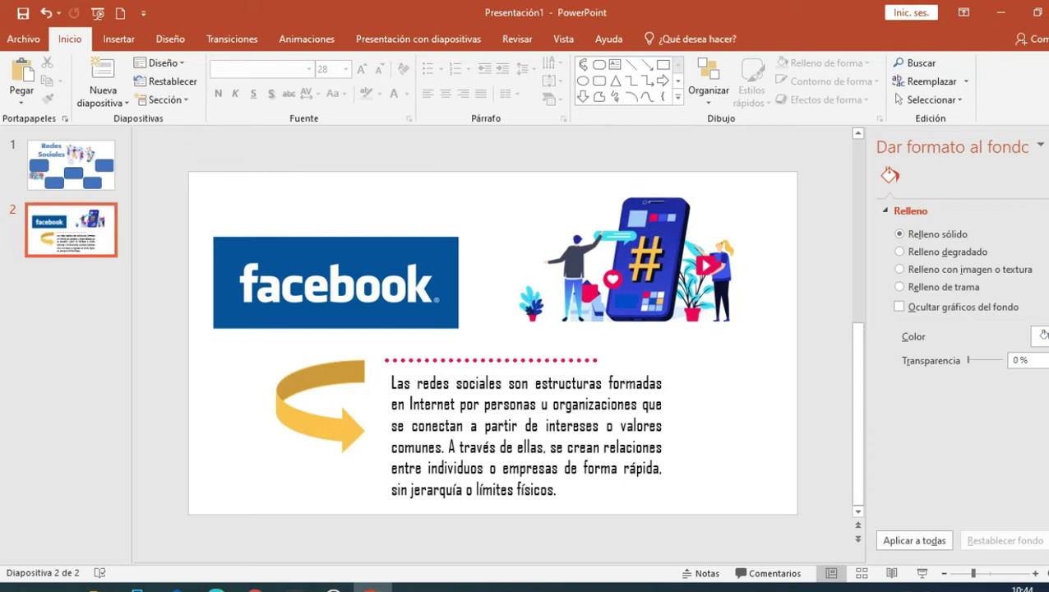
- Duplicate the finished Facebook slide
right_click(86, 234)
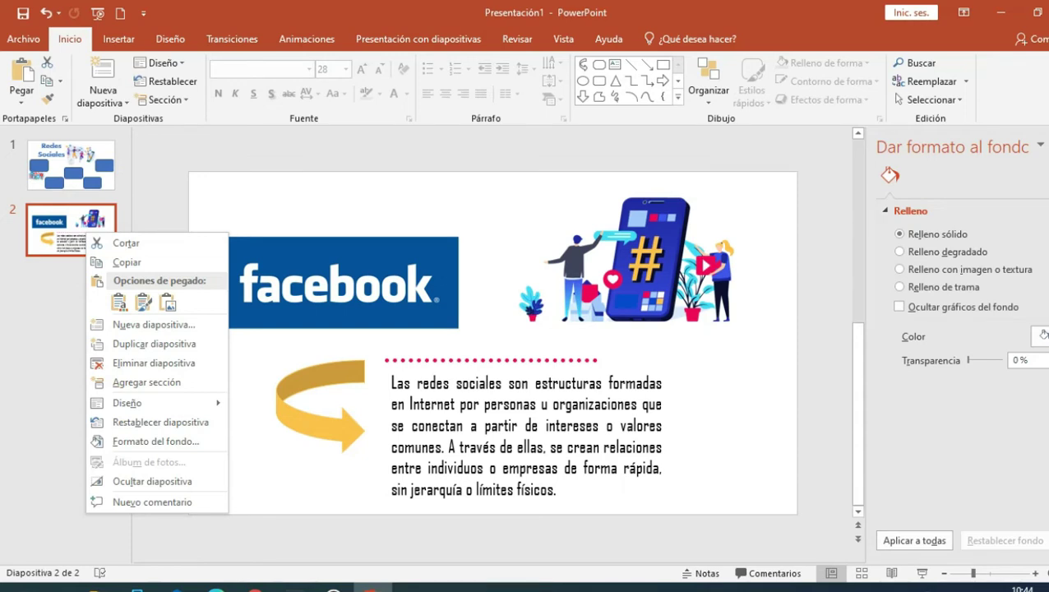
click(140, 343)
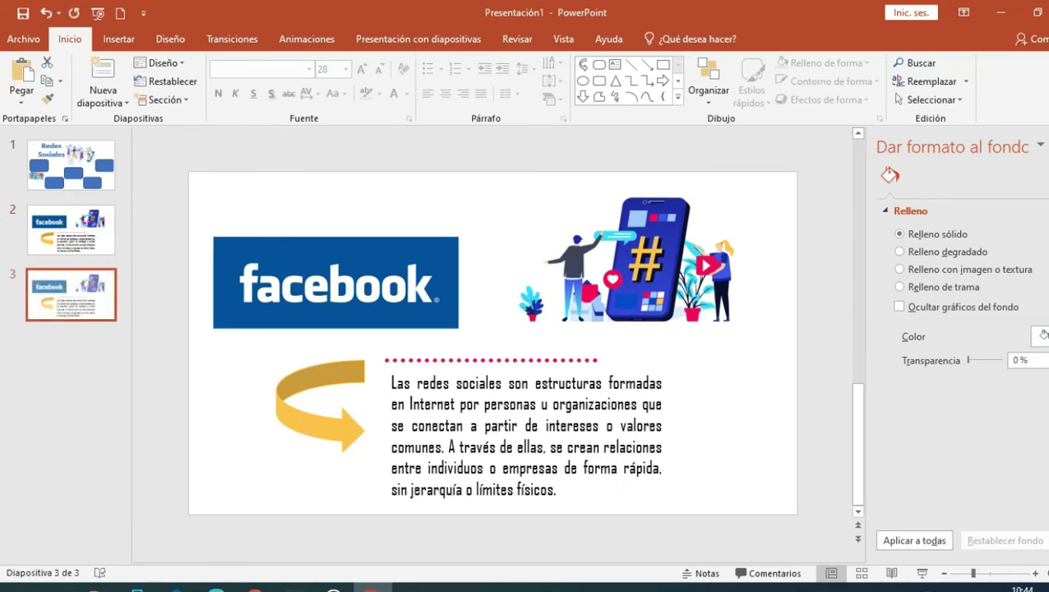
- Replace the Facebook logo on slide 3 with the 2560px-Youtube image from the imagenes folder
click(335, 283)
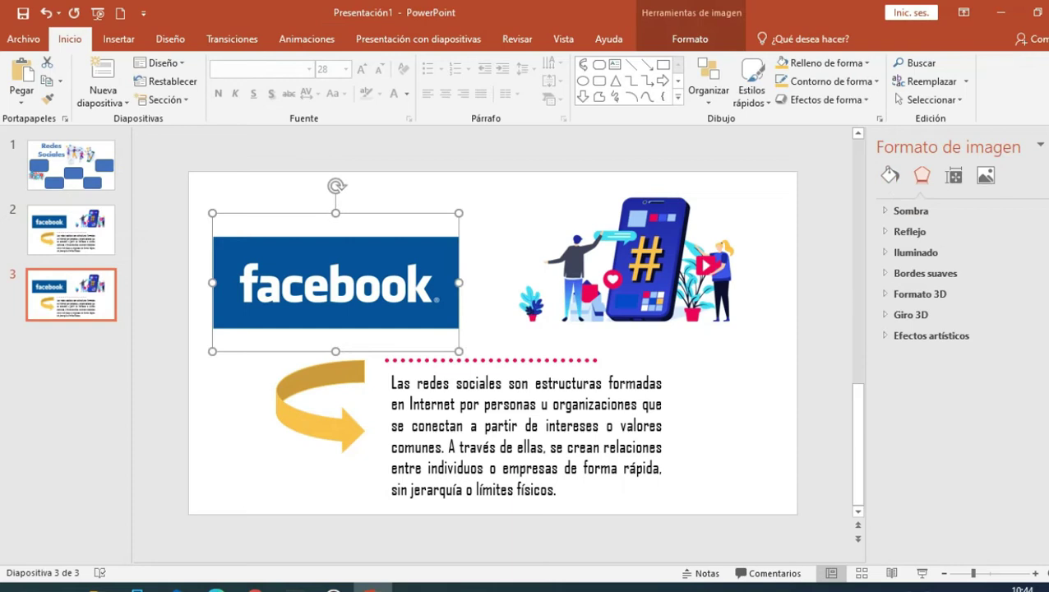
click(690, 39)
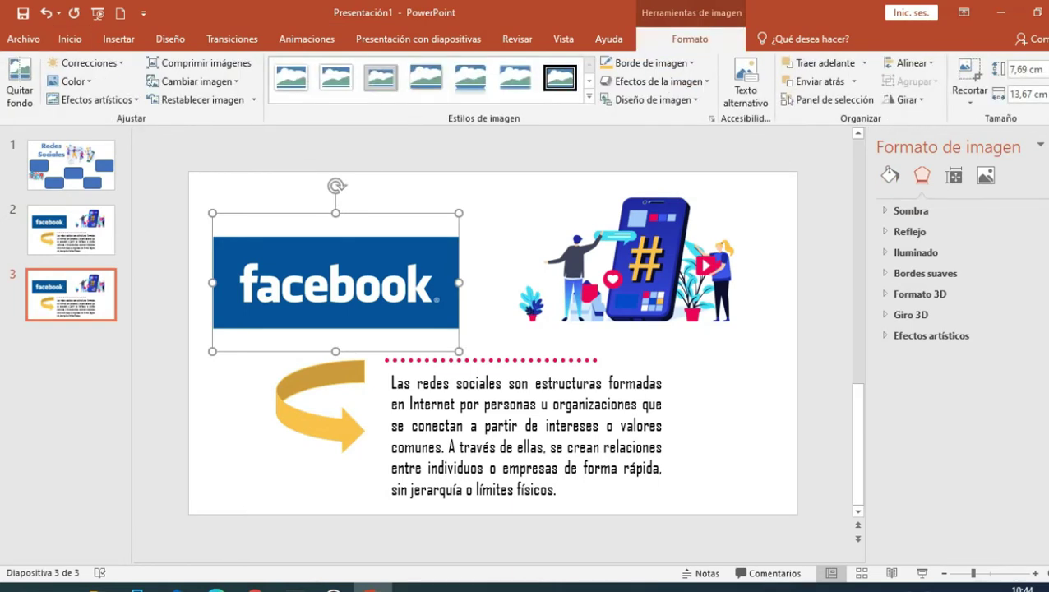
click(196, 80)
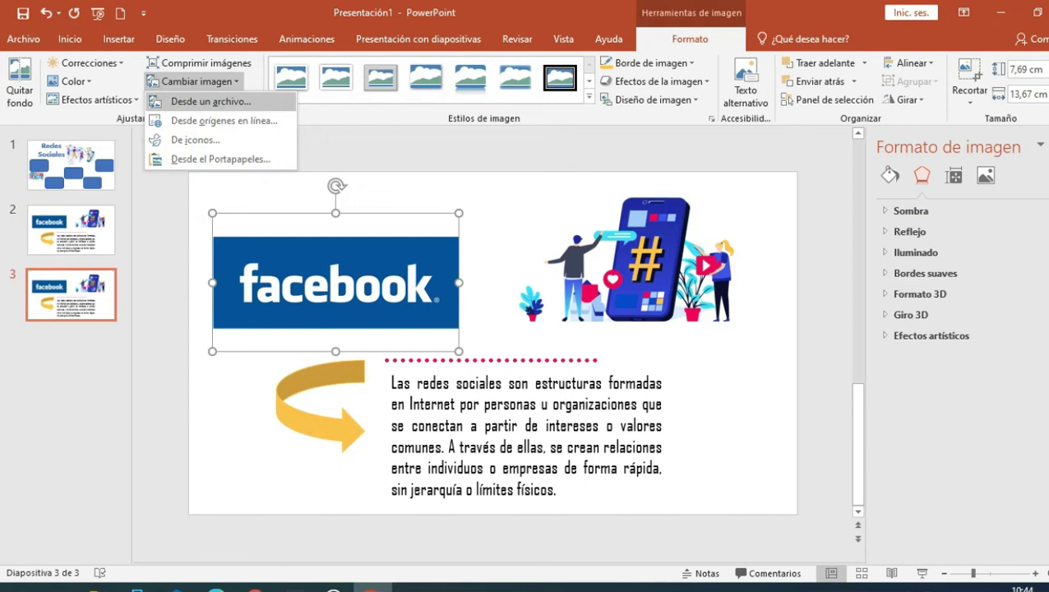
click(210, 101)
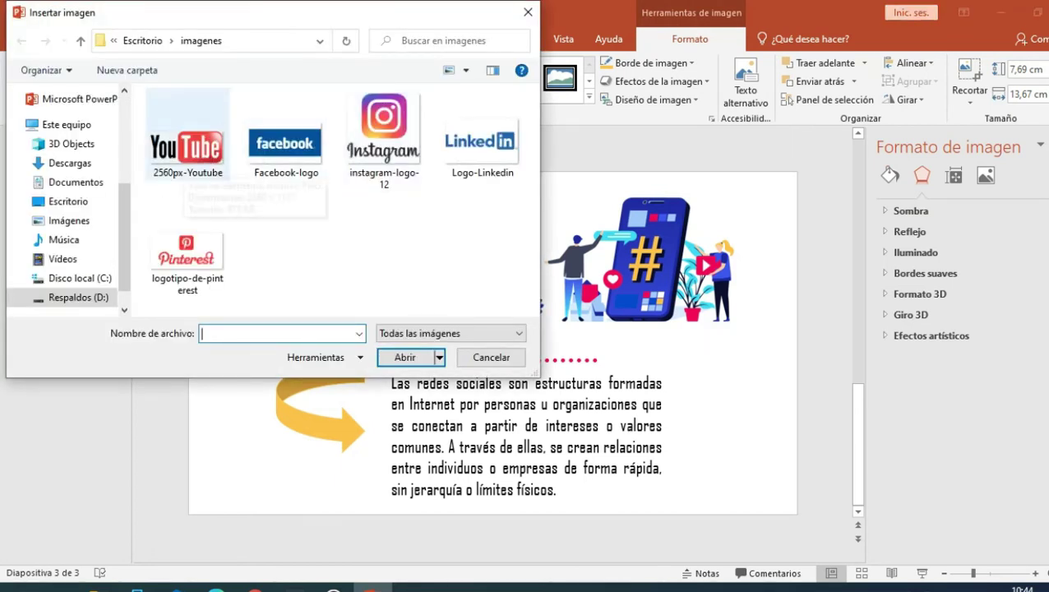
double_click(187, 156)
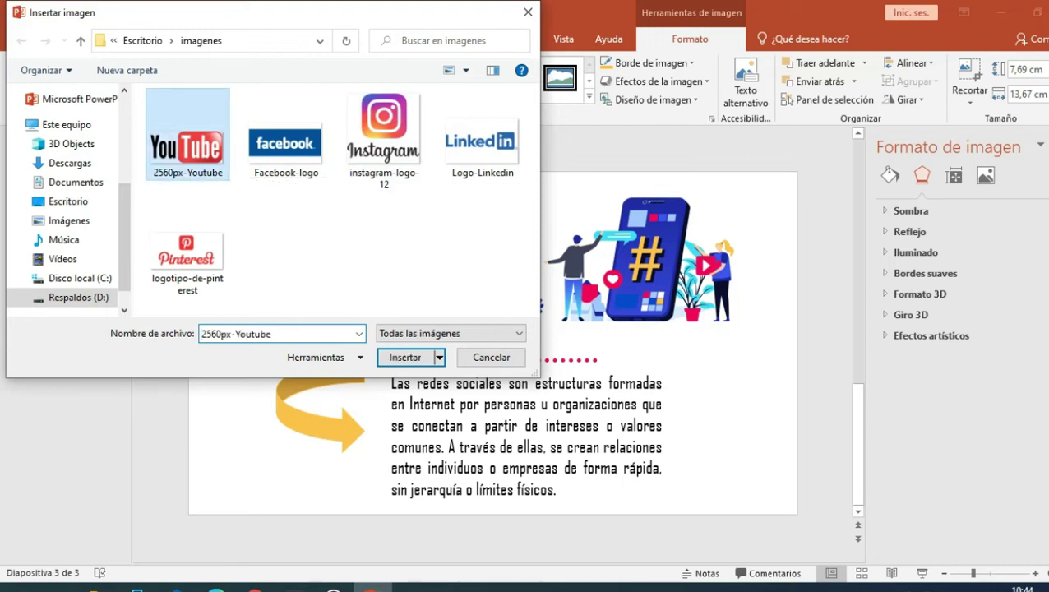
- Select the hashtag phone illustration, switch to the Chrome browser and search Google Images for "video"
click(628, 253)
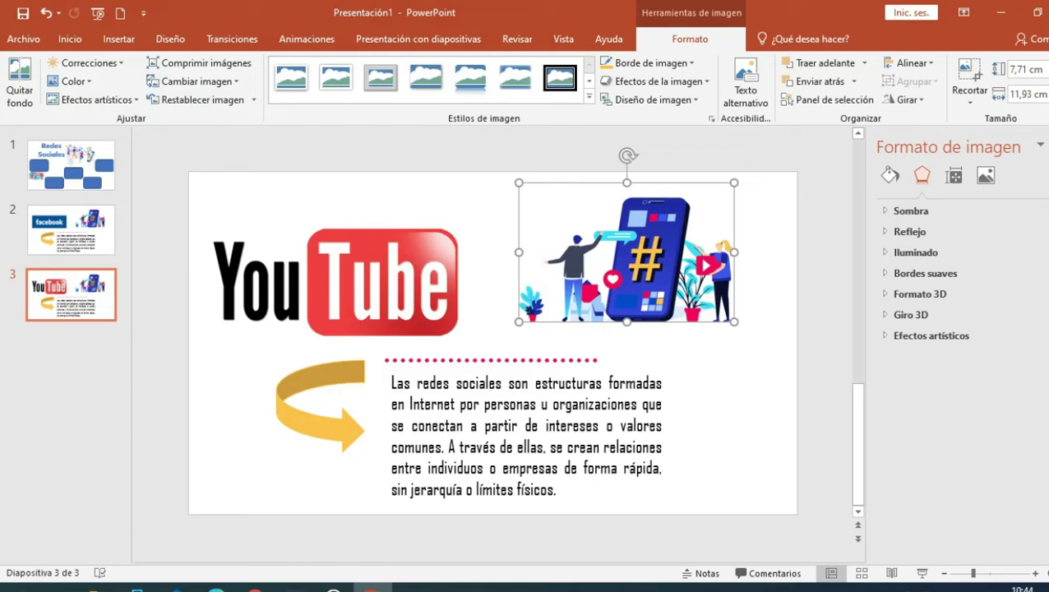
click(255, 586)
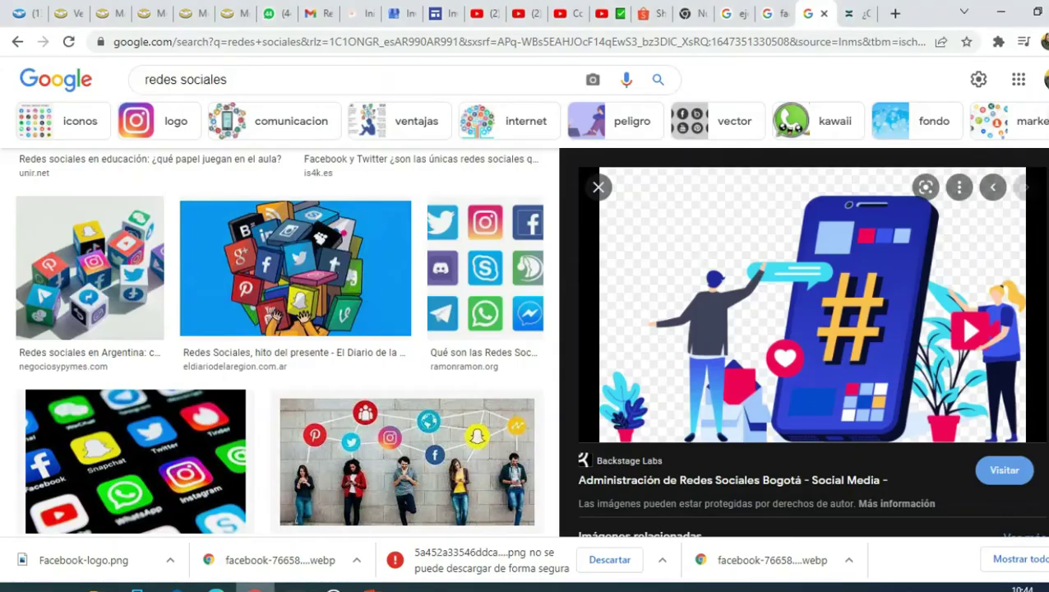
drag(279, 80, 32, 53)
text(v)
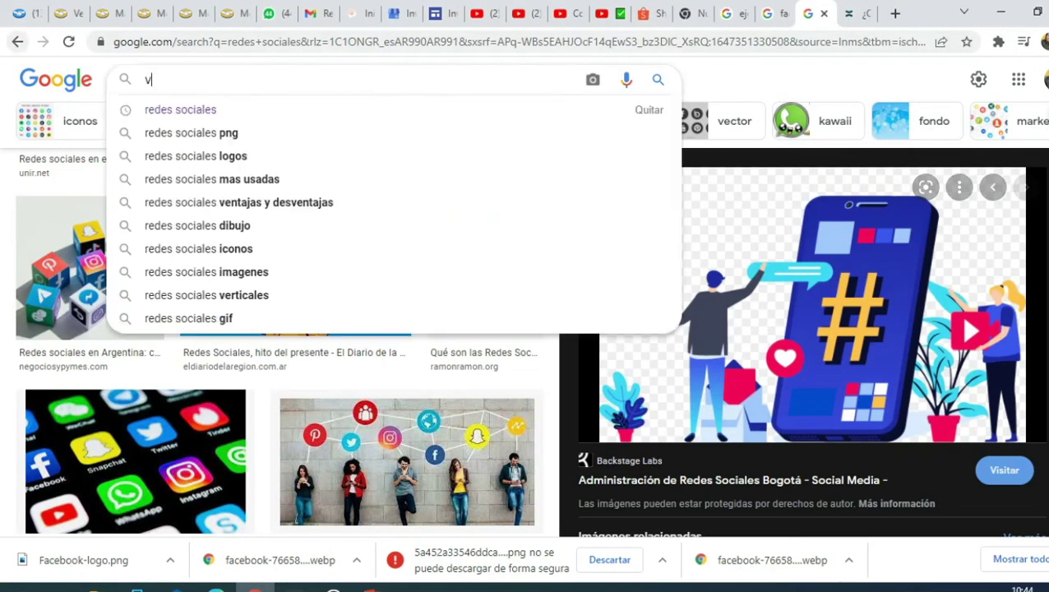
text(ideo)
key(Return)
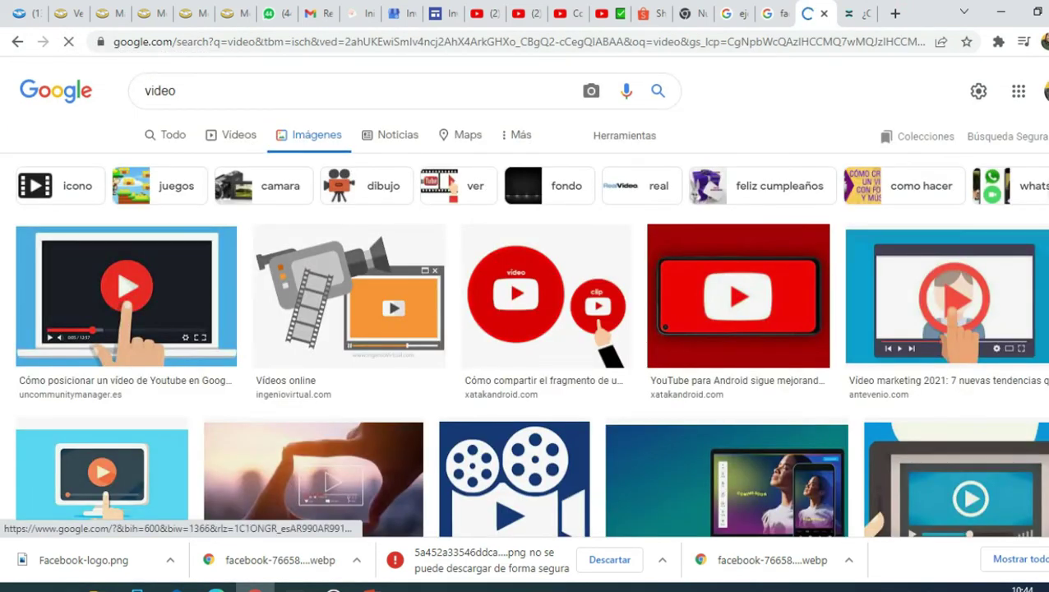
- Save the "Vídeos online" camera and player picture as video, a PNG image, in the imagenes folder
click(350, 296)
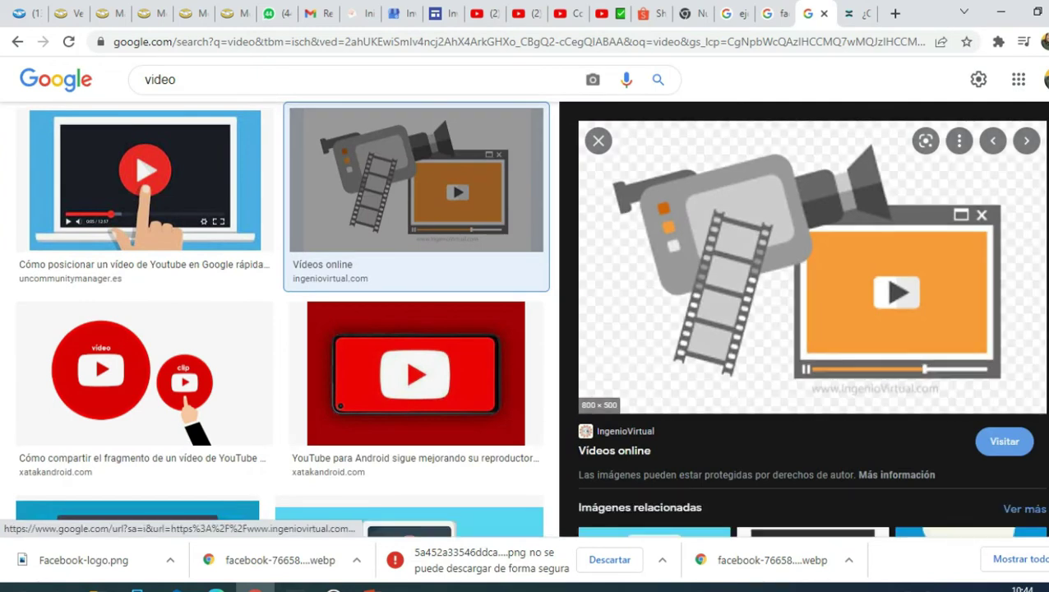
right_click(694, 245)
click(773, 416)
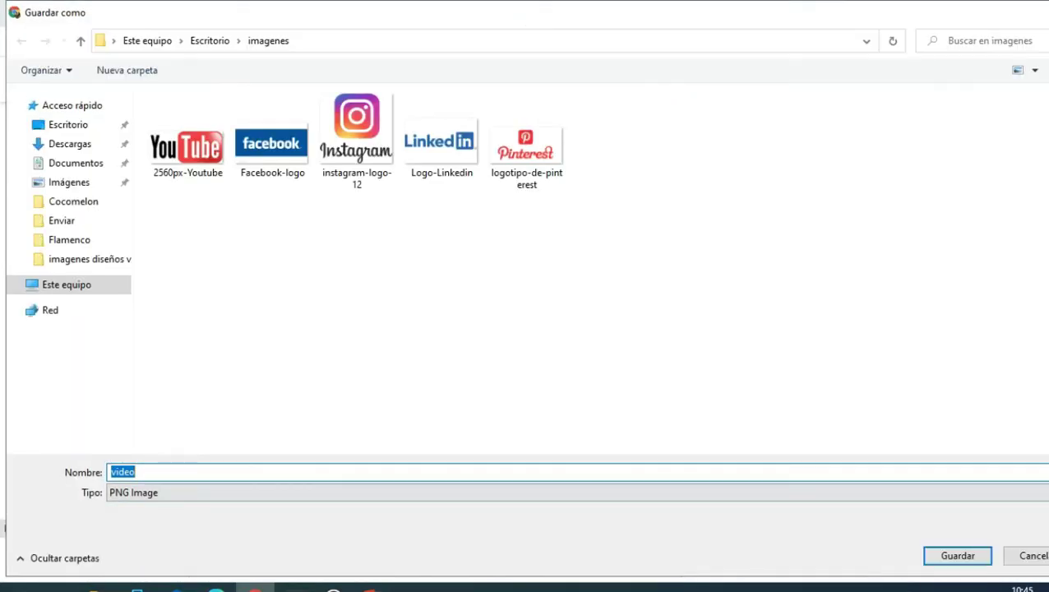
key(Return)
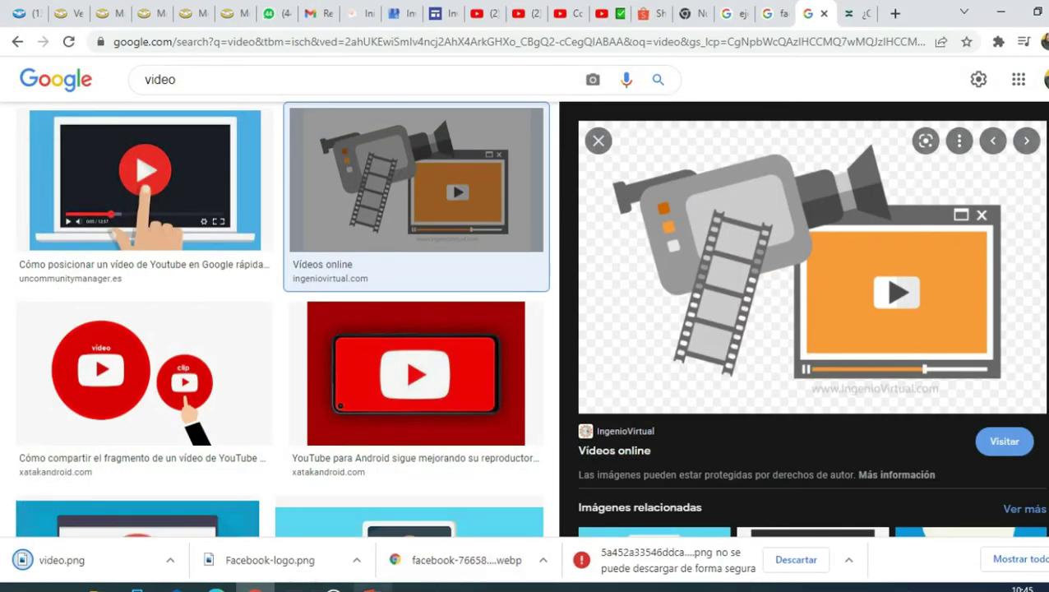
- Return to PowerPoint and replace the phone illustration on the YouTube slide with the saved video image
click(371, 587)
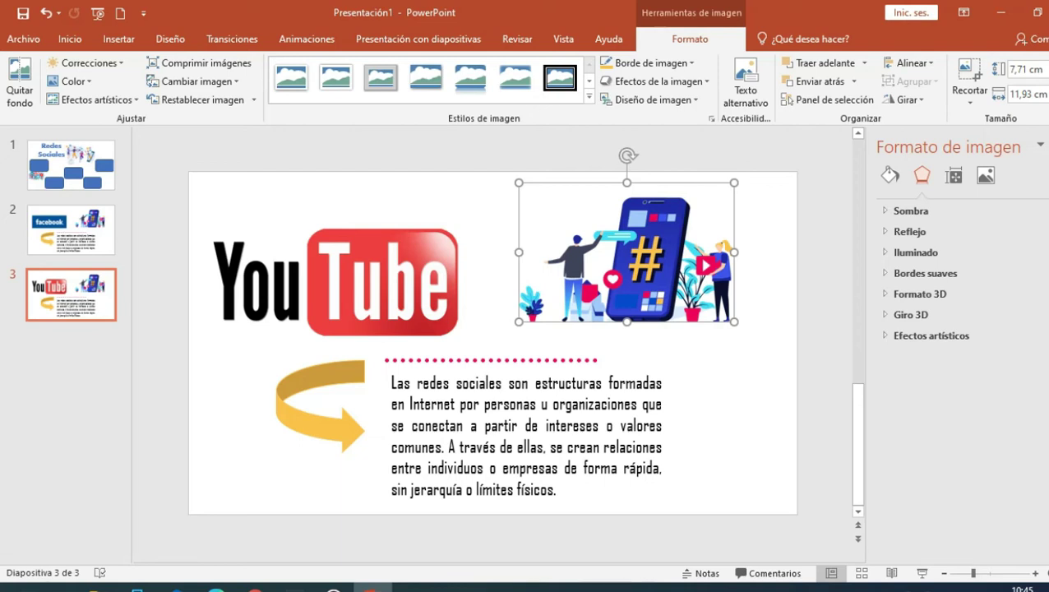
click(195, 82)
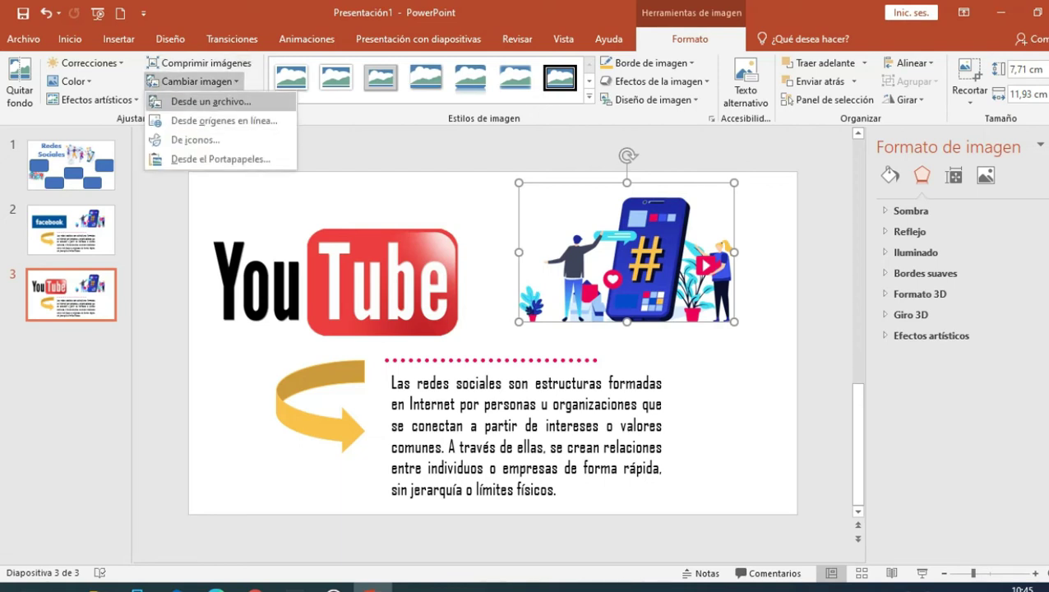
click(211, 101)
double_click(286, 247)
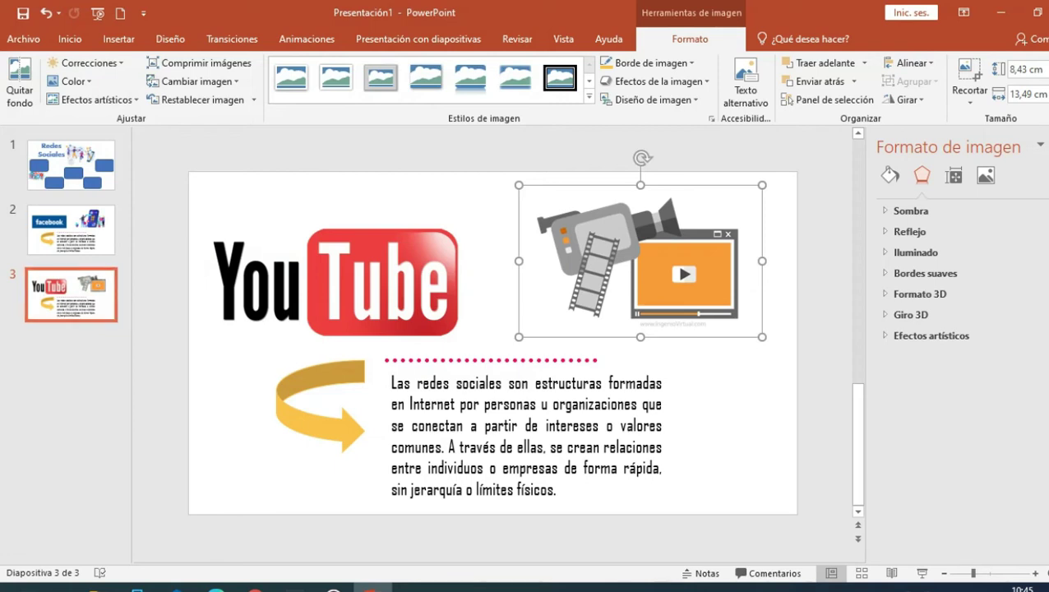
- Duplicate the YouTube slide and replace the logo on the copy with the instagram-logo-12 image
right_click(82, 293)
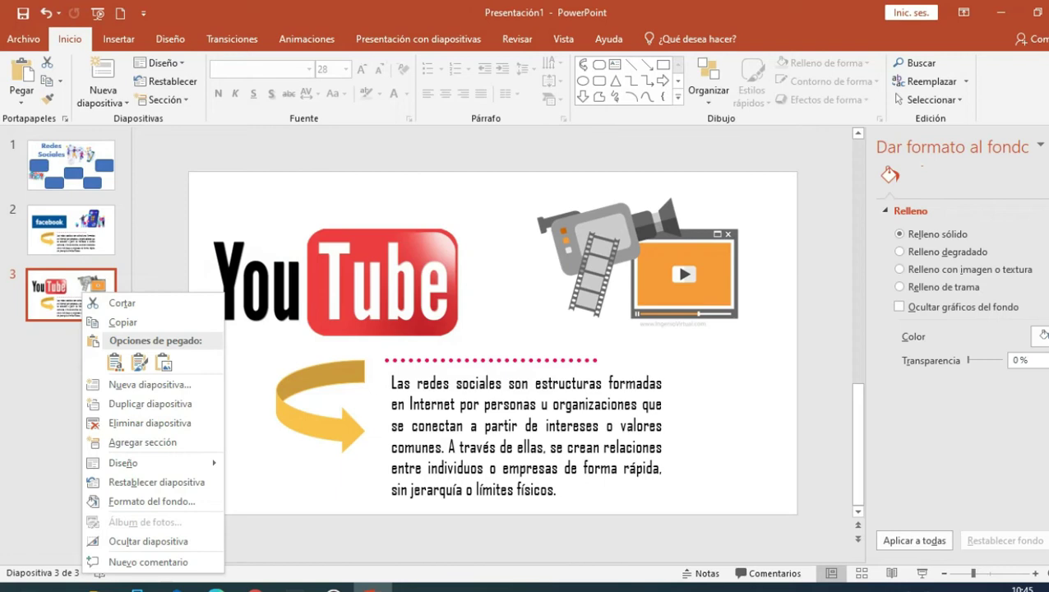
click(150, 403)
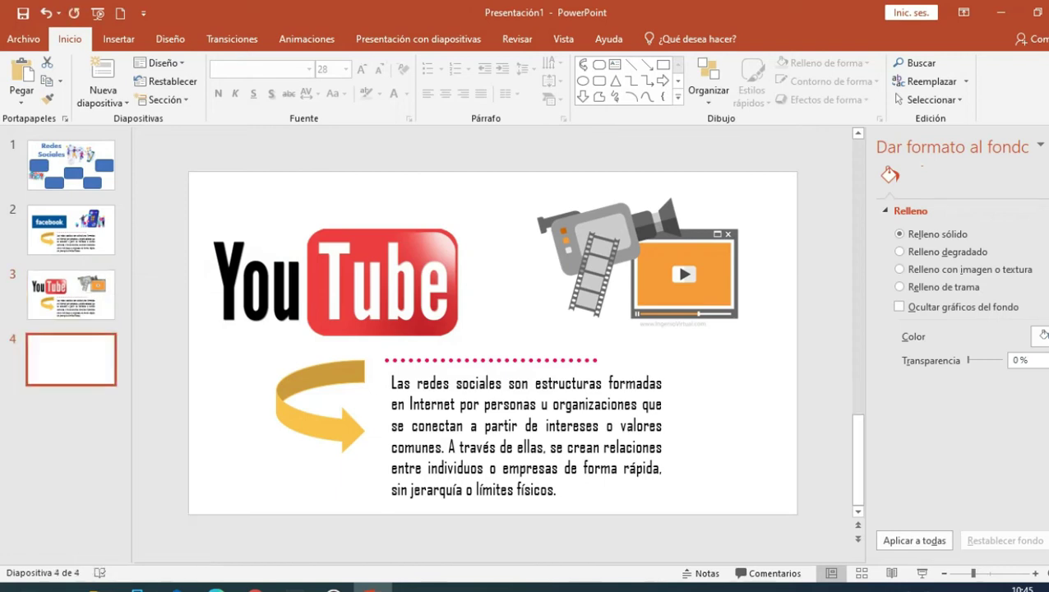
click(345, 284)
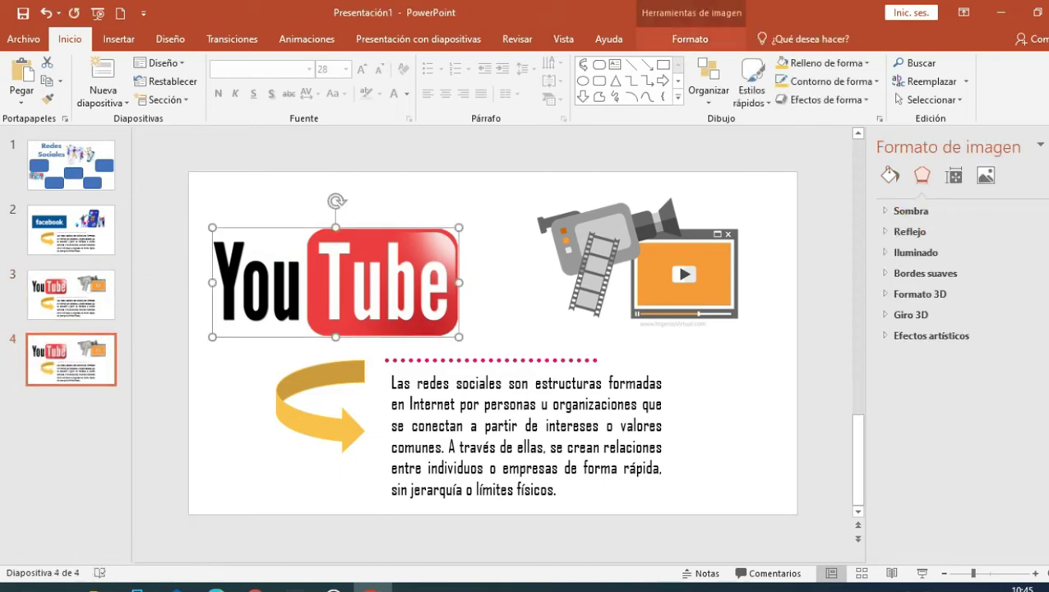
click(690, 39)
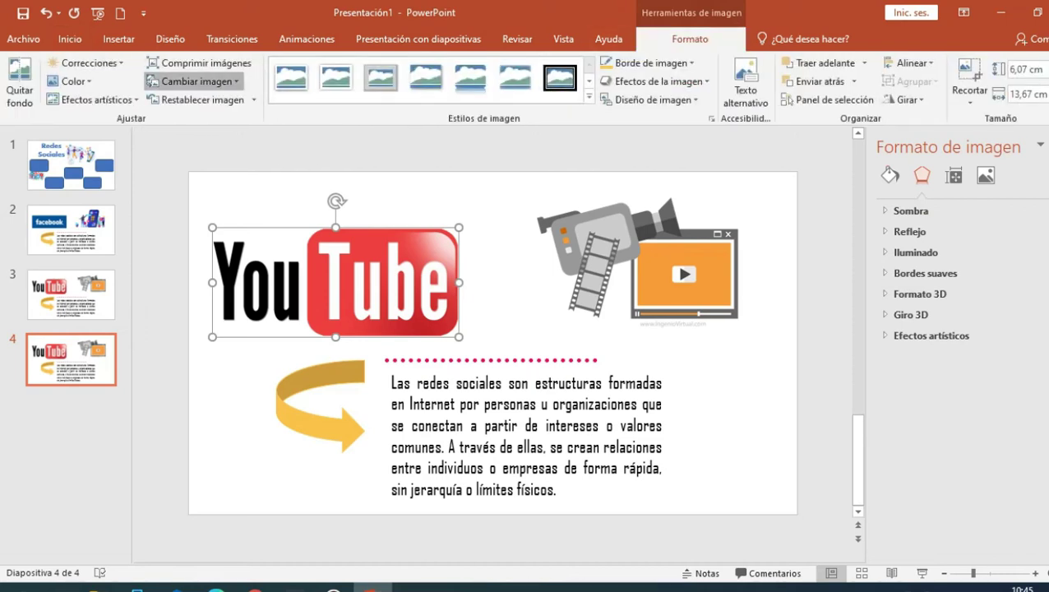
click(196, 82)
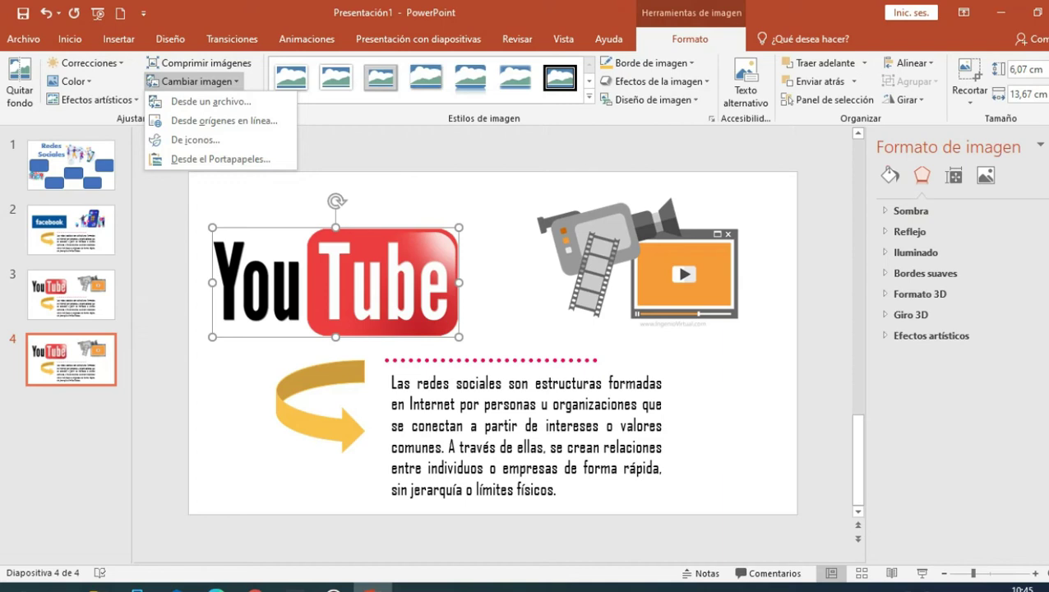
click(211, 102)
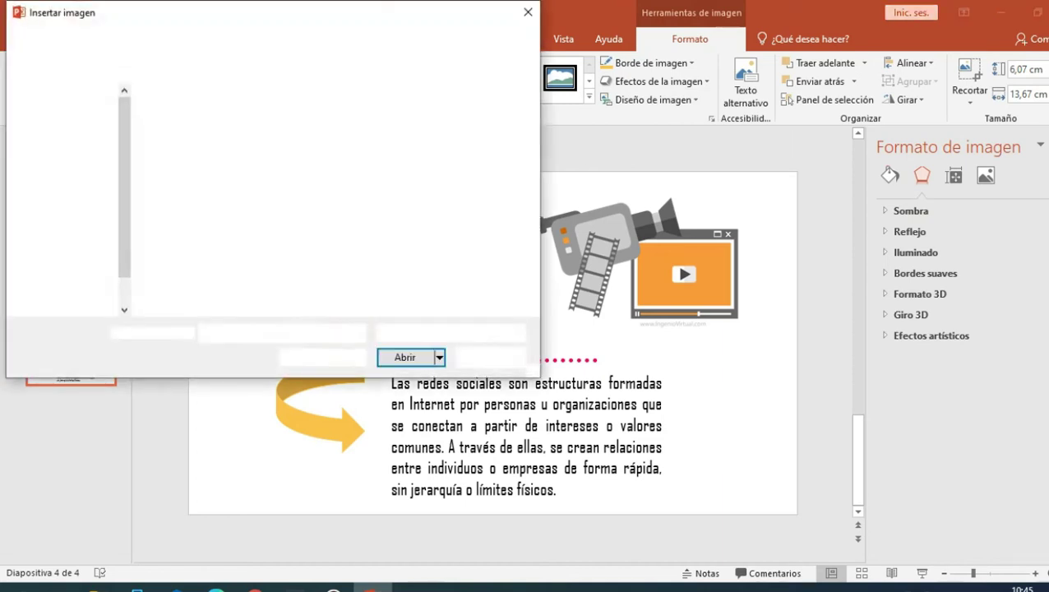
double_click(383, 136)
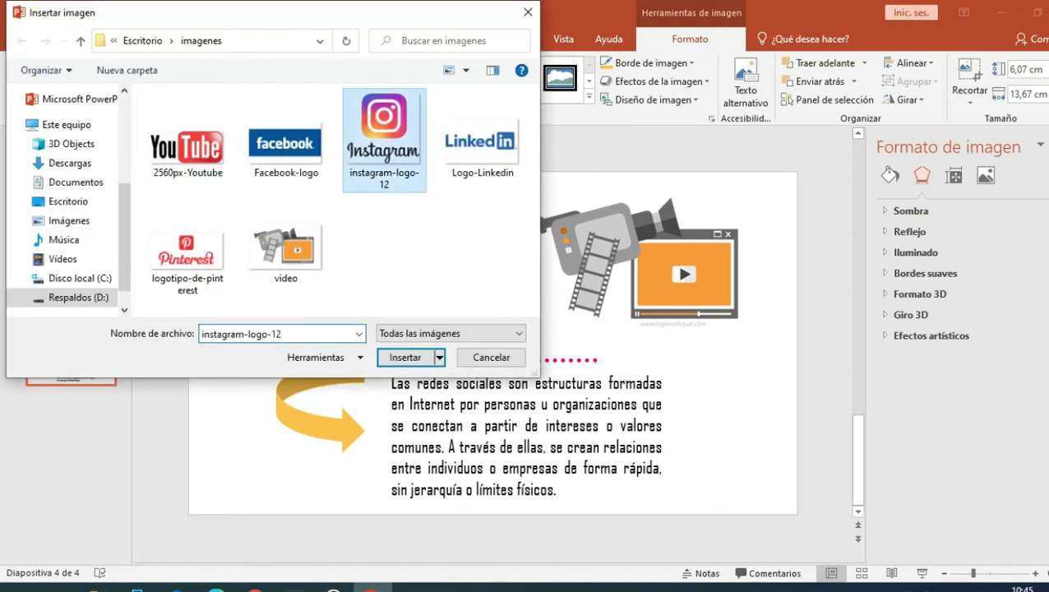
- Enlarge the Instagram logo to about 9.15 × 9.44 cm, place it above the curved arrow, and lower the arrow slightly
drag(393, 227, 450, 171)
drag(365, 251, 303, 275)
click(319, 375)
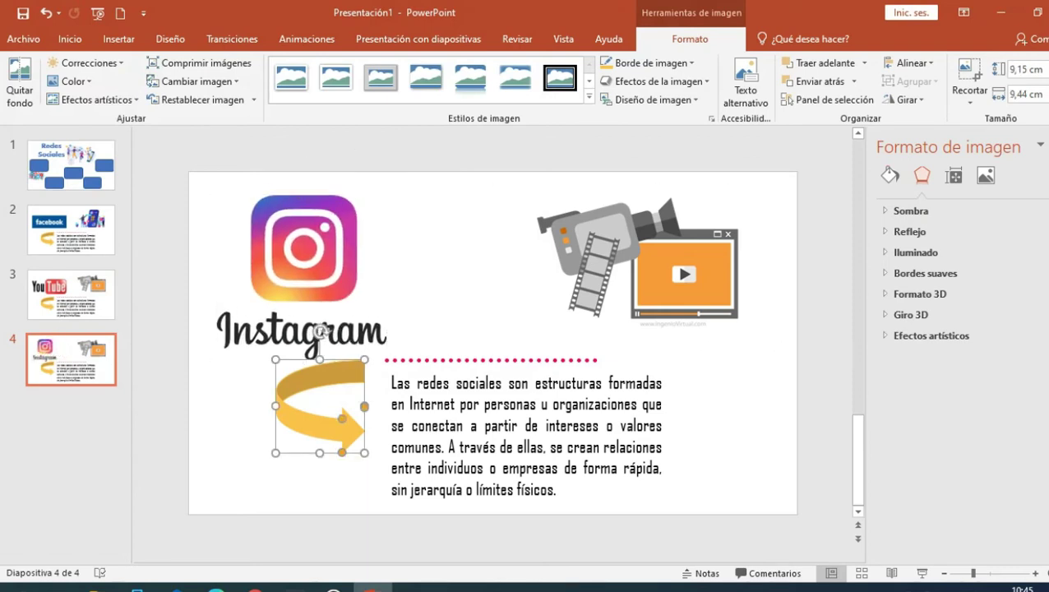
drag(319, 375, 317, 384)
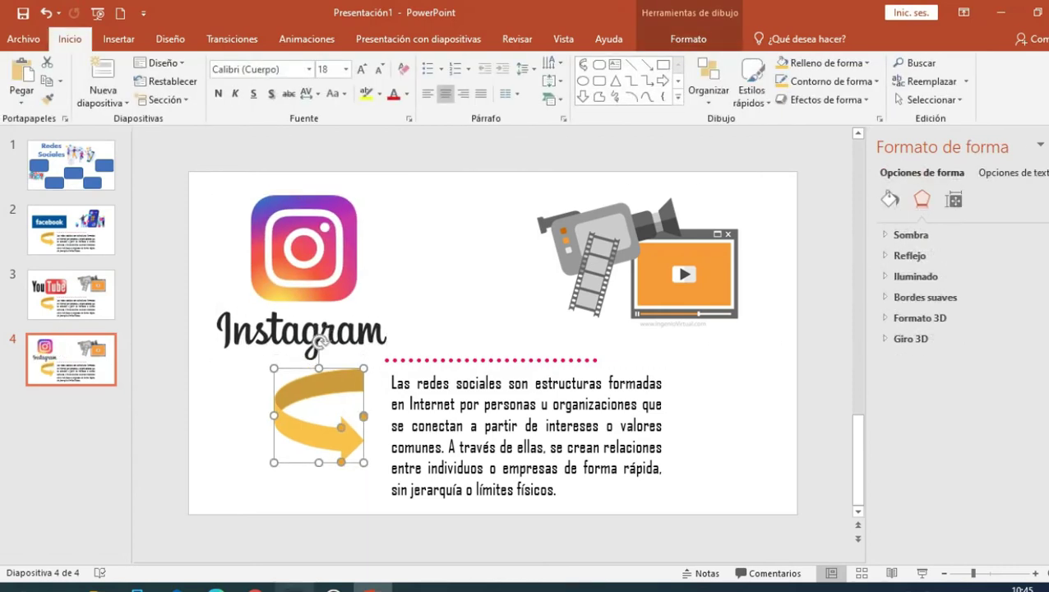
- Switch to Chrome, search Google Images for "fotos hastag" and save the colourful hashtag icons picture as hashtag-669x272 in the imagenes folder
click(256, 589)
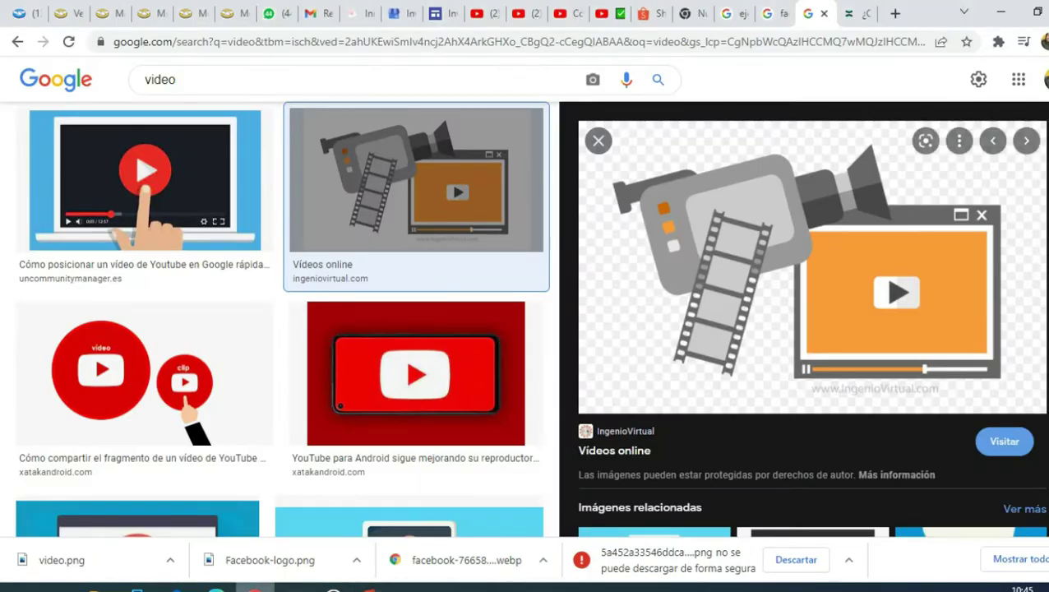
double_click(160, 79)
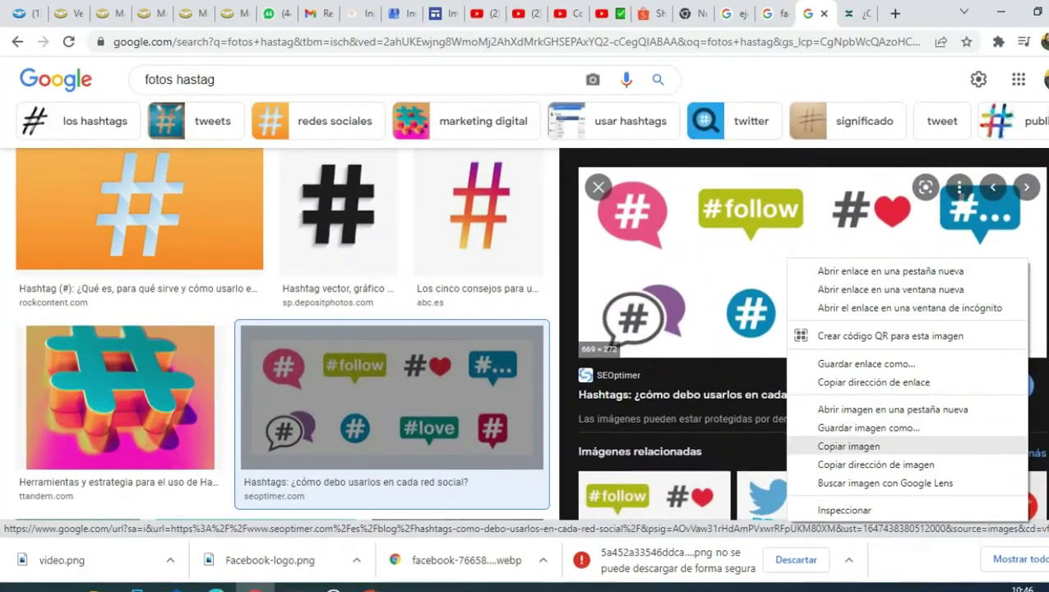
click(870, 427)
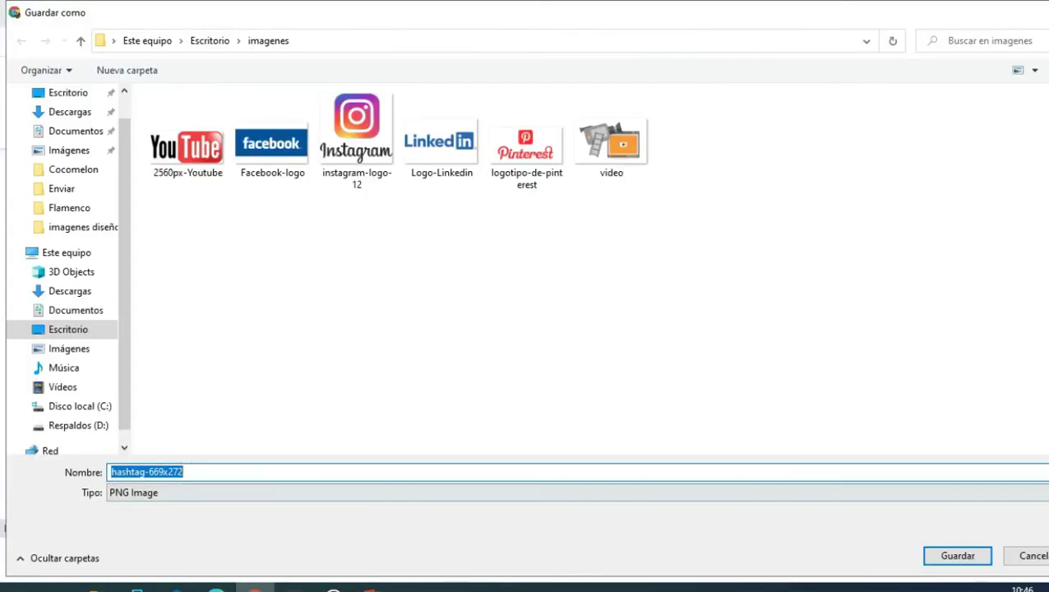
click(958, 556)
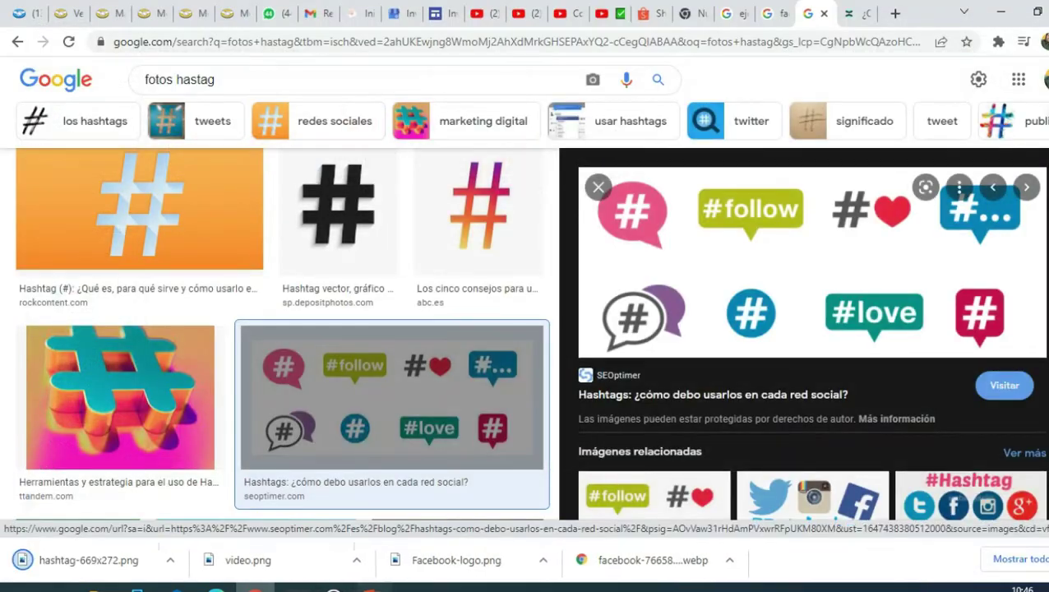
- Return to PowerPoint and replace the video picture on the Instagram slide with the hashtag-669x272 image
click(371, 587)
click(640, 261)
click(689, 40)
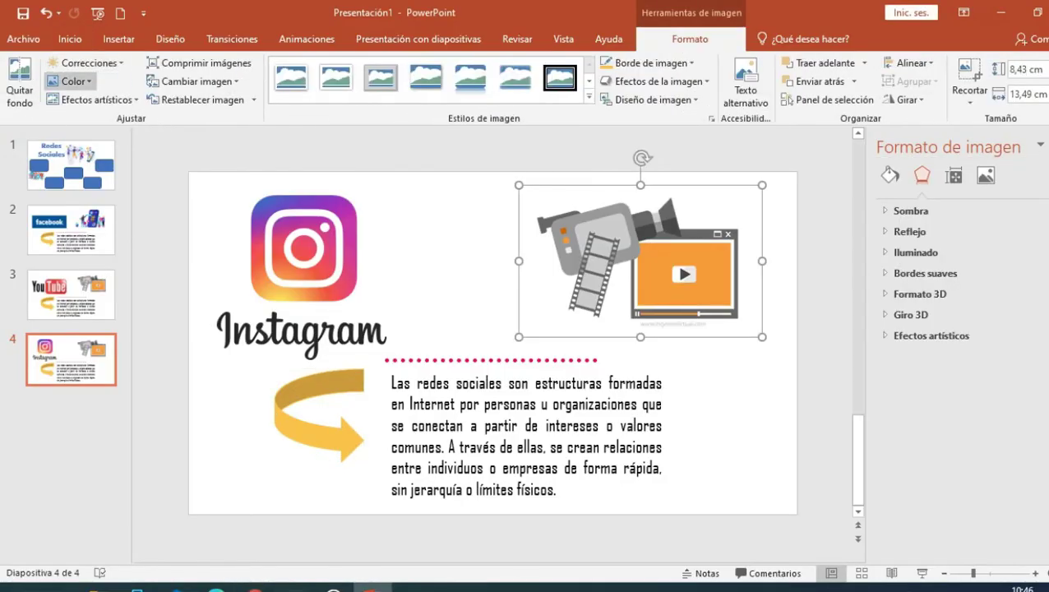
click(196, 80)
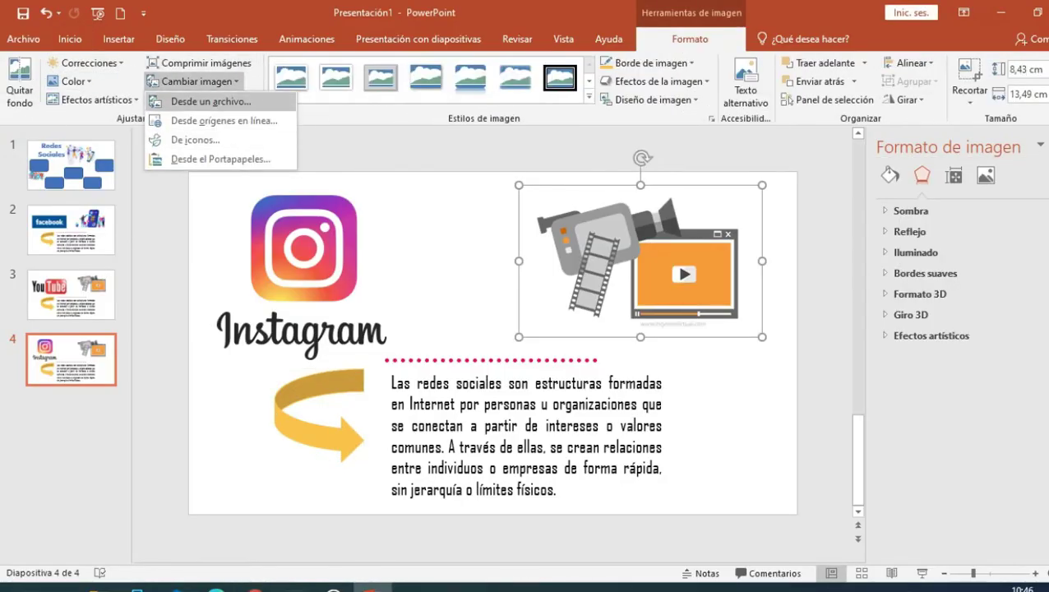
click(199, 100)
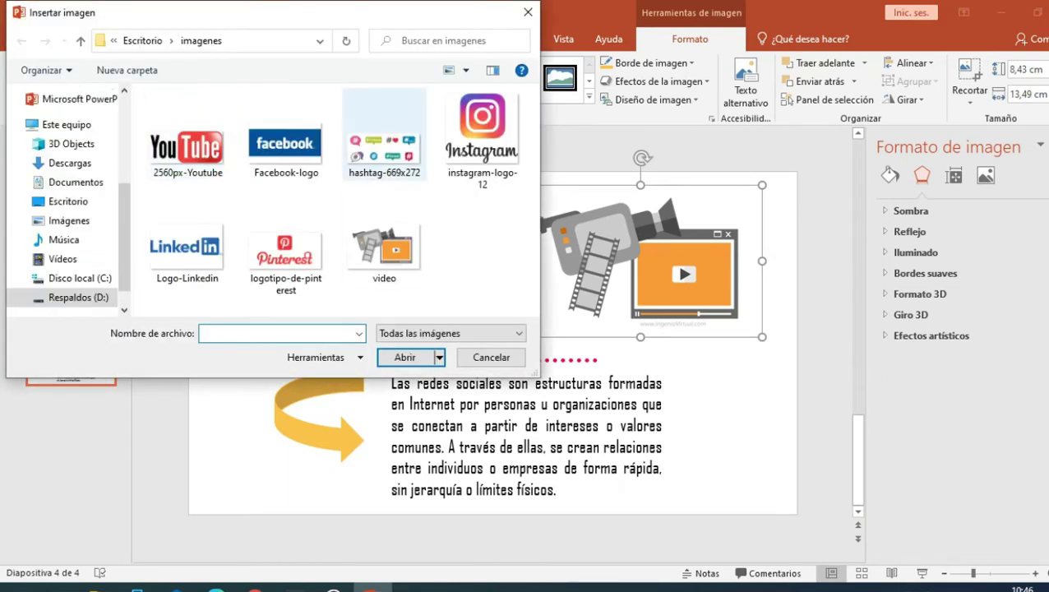
double_click(384, 136)
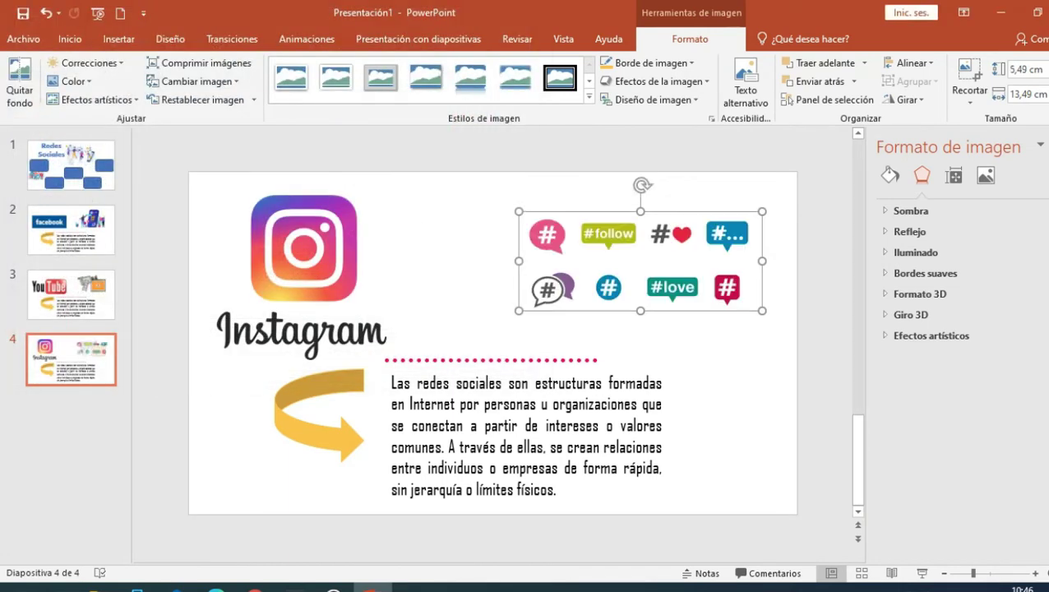
- Recolour the Instagram slide's curved arrow with a red fill sampled from the Instagram logo using the eyedropper
click(319, 386)
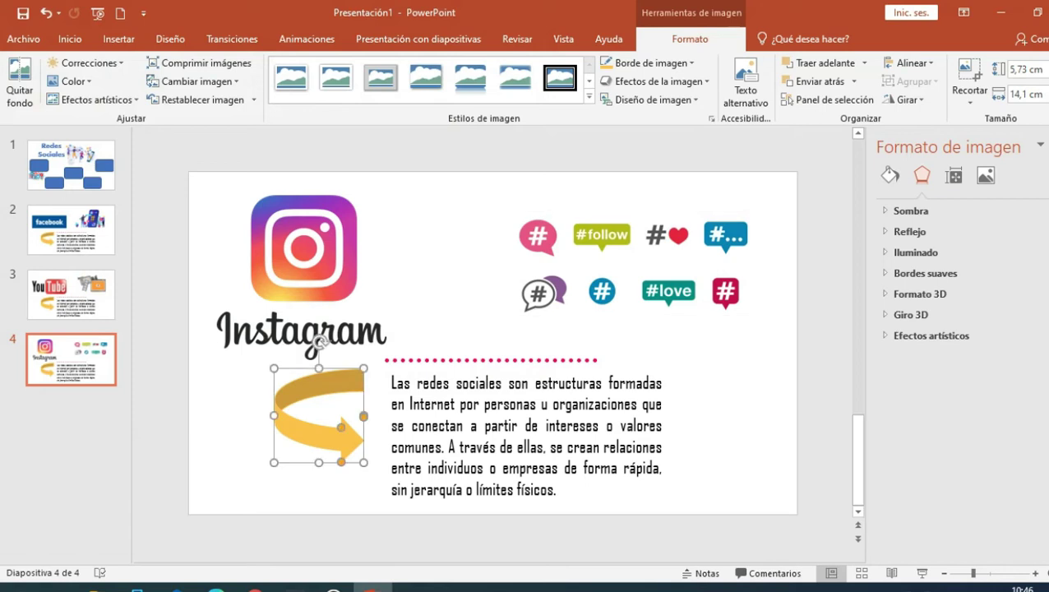
click(688, 38)
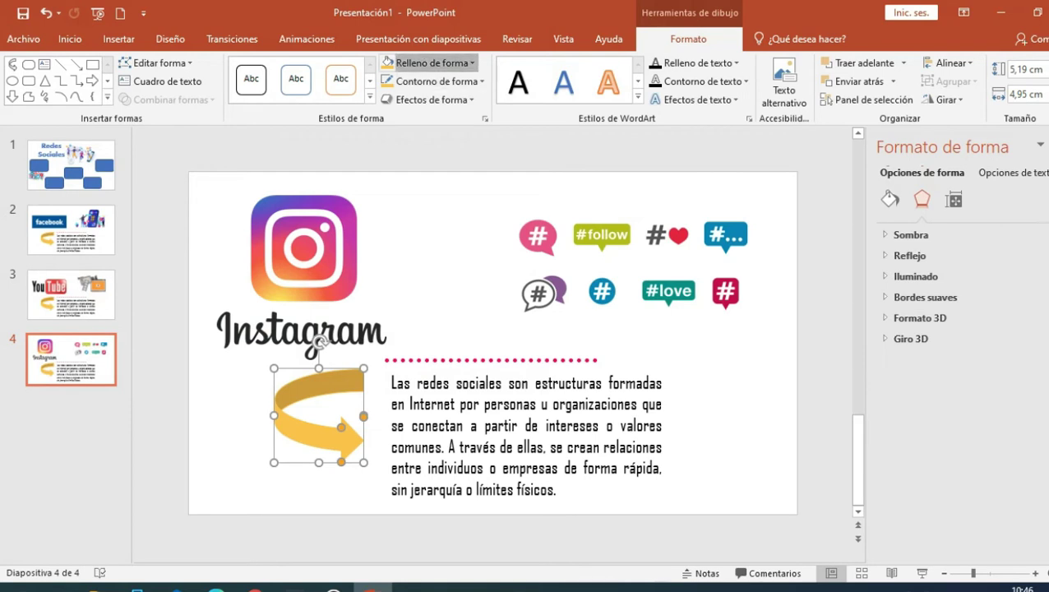
click(432, 63)
click(432, 275)
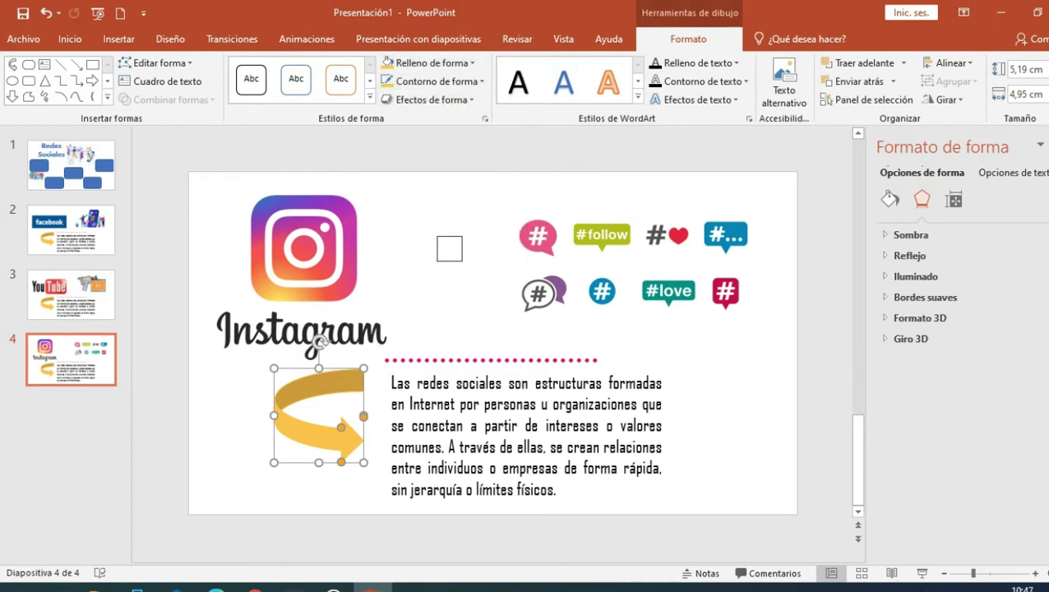
click(340, 254)
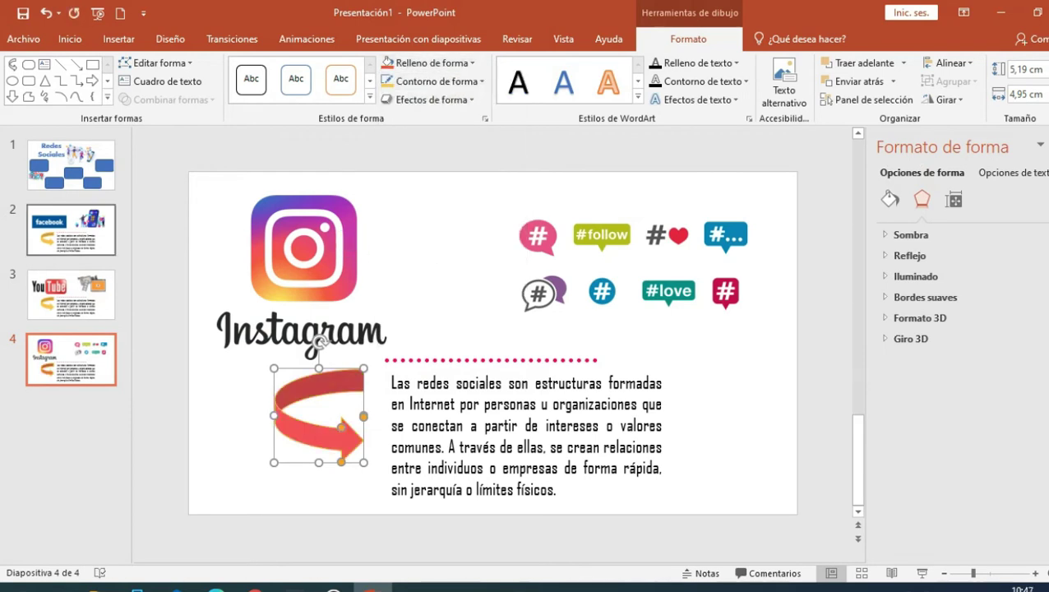
- Duplicate the Instagram slide and replace the logo on the copy with the Pinterest logo image, enlarging it slightly
right_click(90, 362)
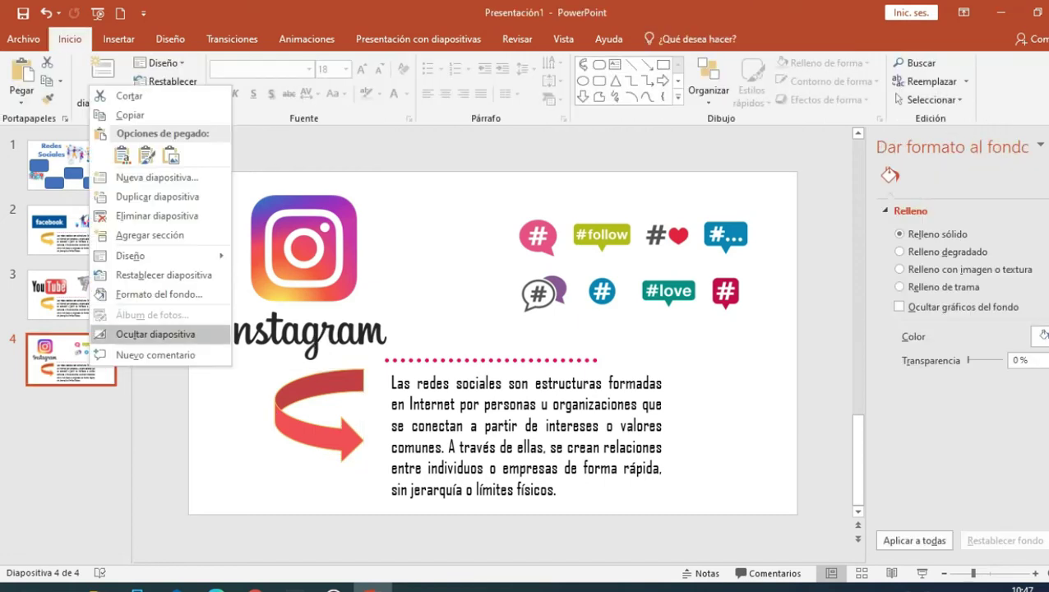
click(157, 197)
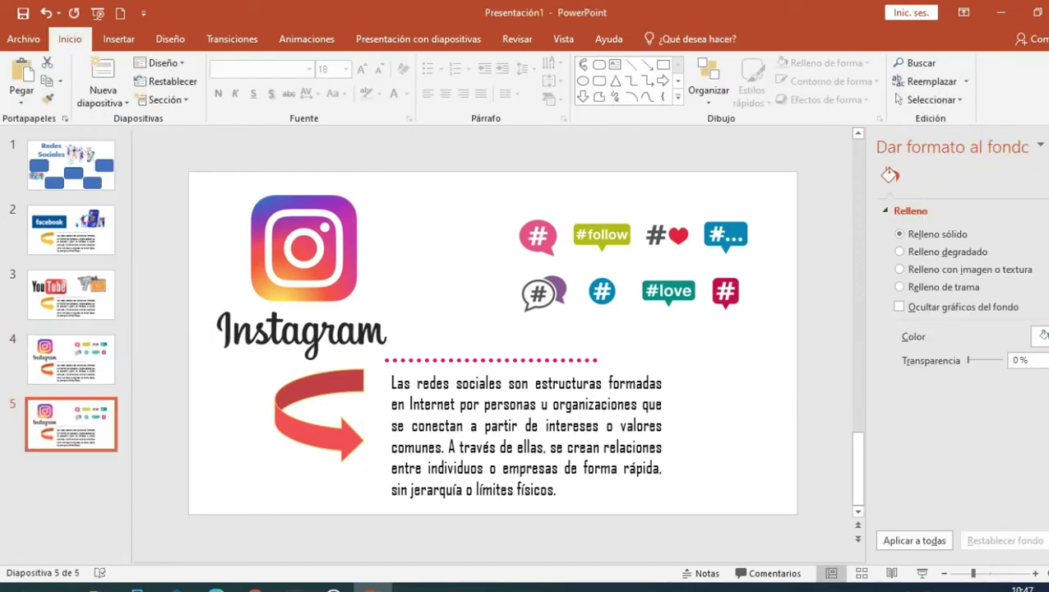
click(302, 267)
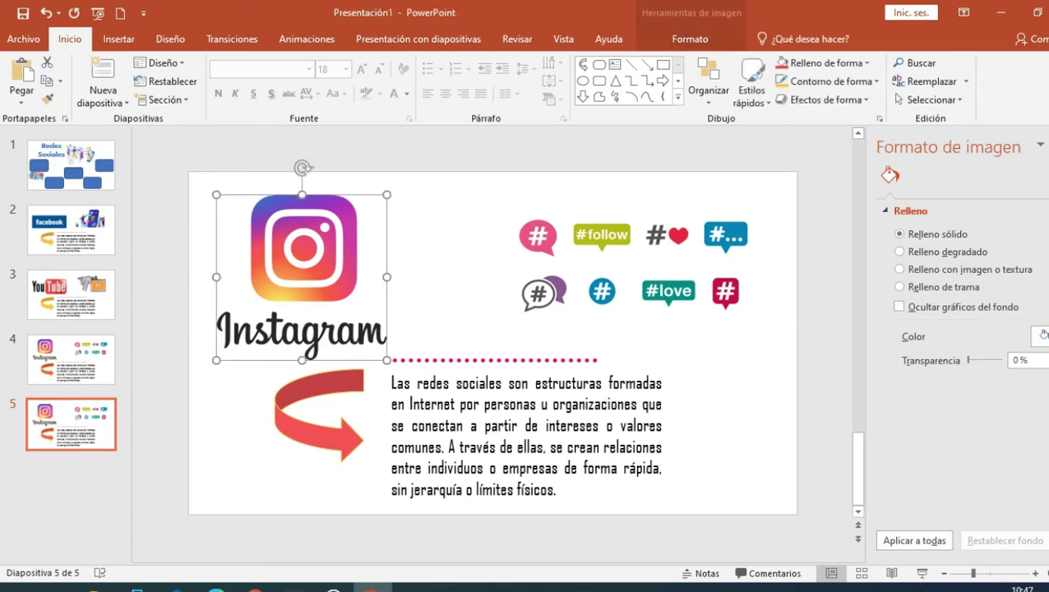
click(689, 39)
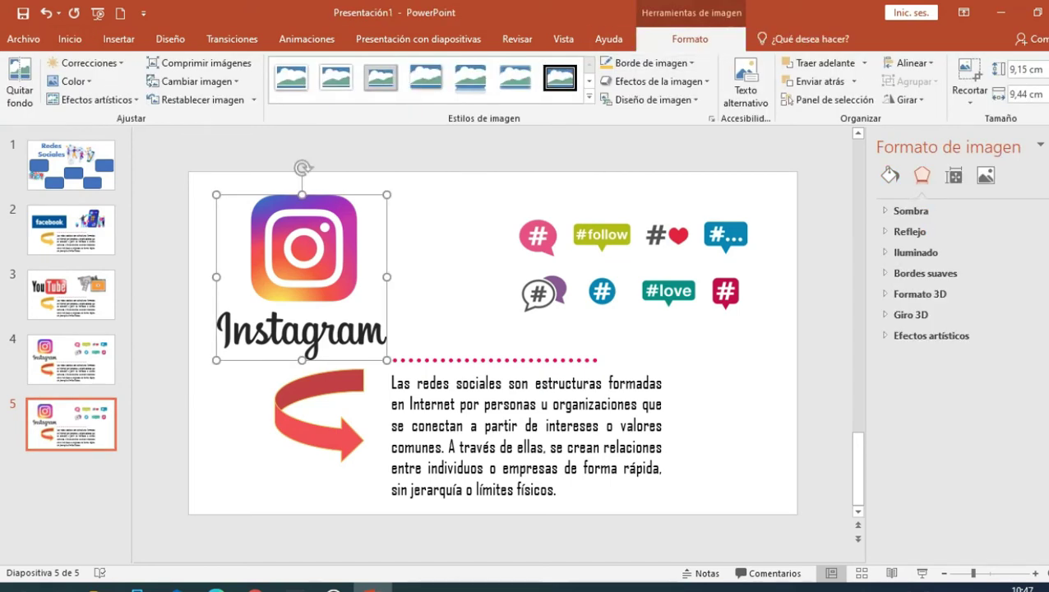
click(196, 82)
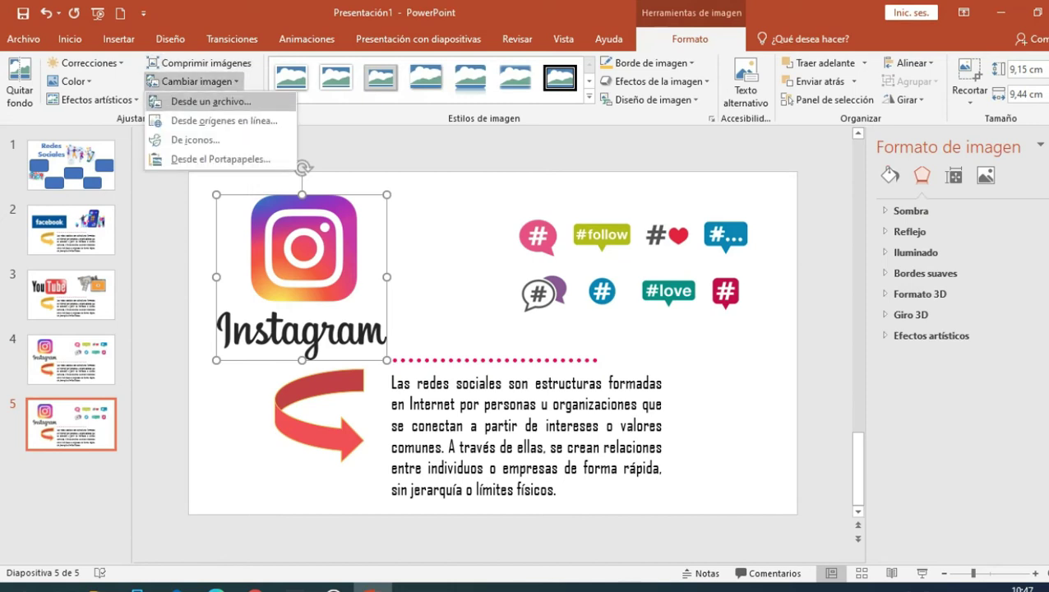
click(210, 101)
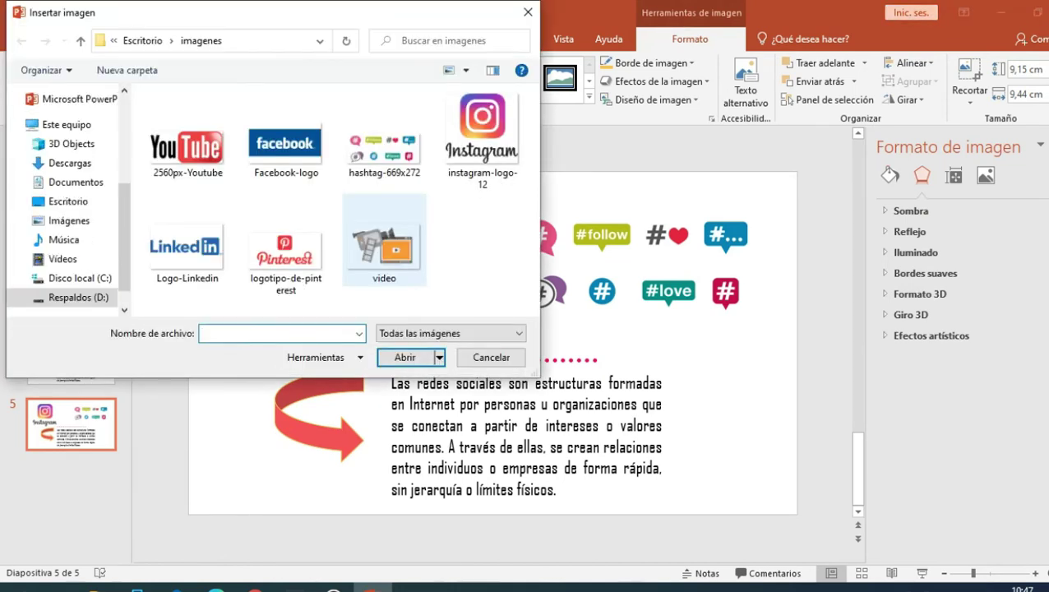
double_click(286, 247)
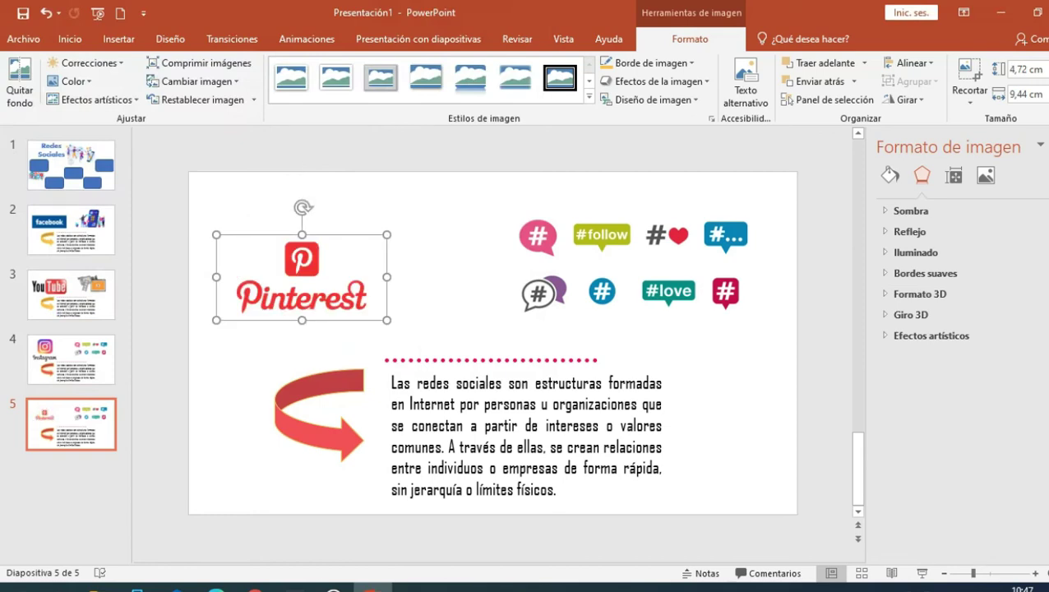
drag(388, 234, 458, 200)
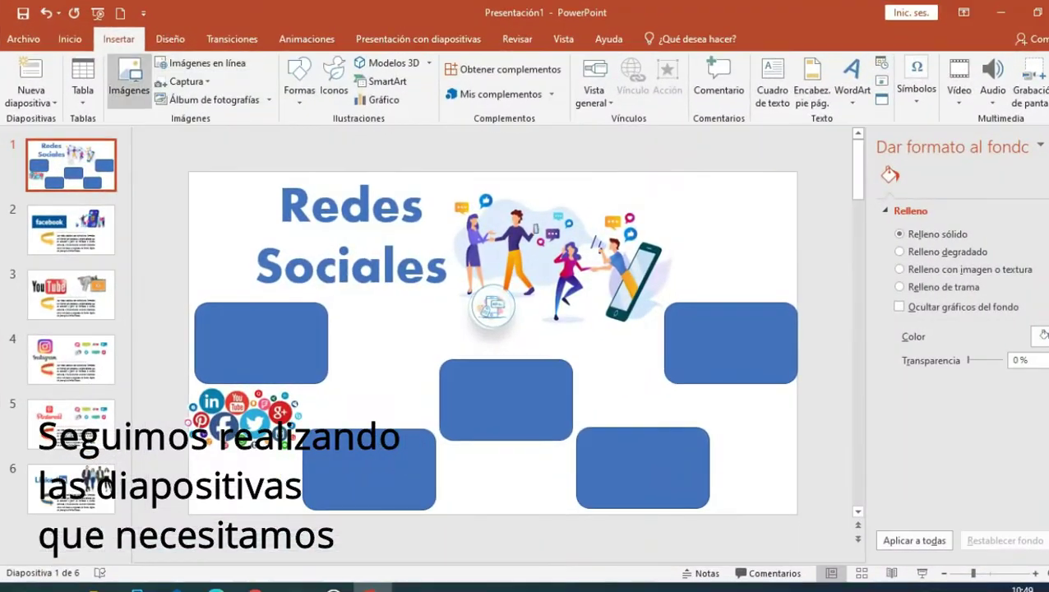
- Insert slide zooms (Vista general de diapositiva) for slides 2 to 6 on the Redes Sociales cover slide
click(70, 38)
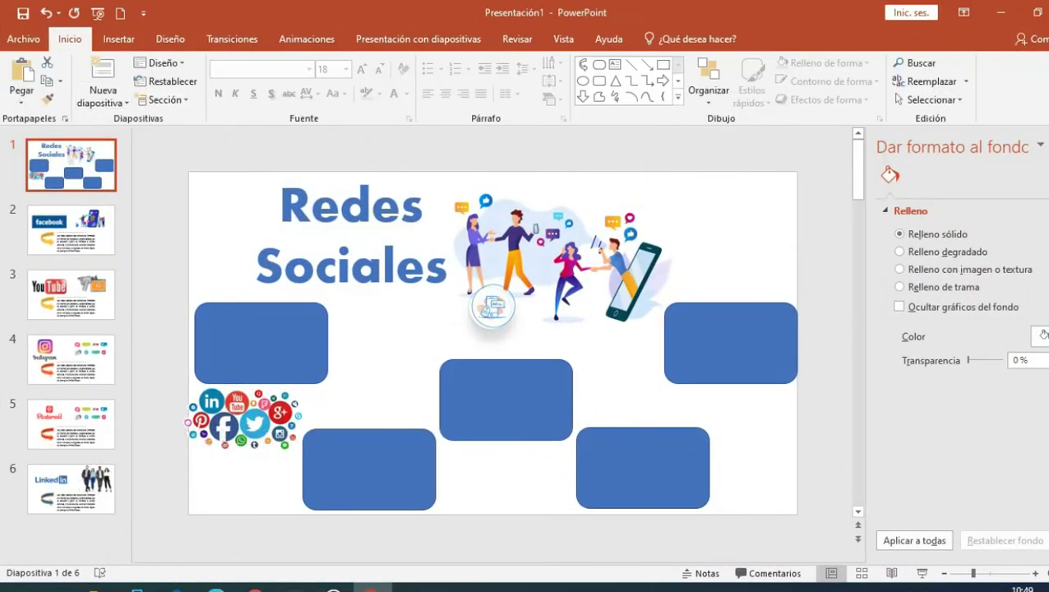
click(118, 39)
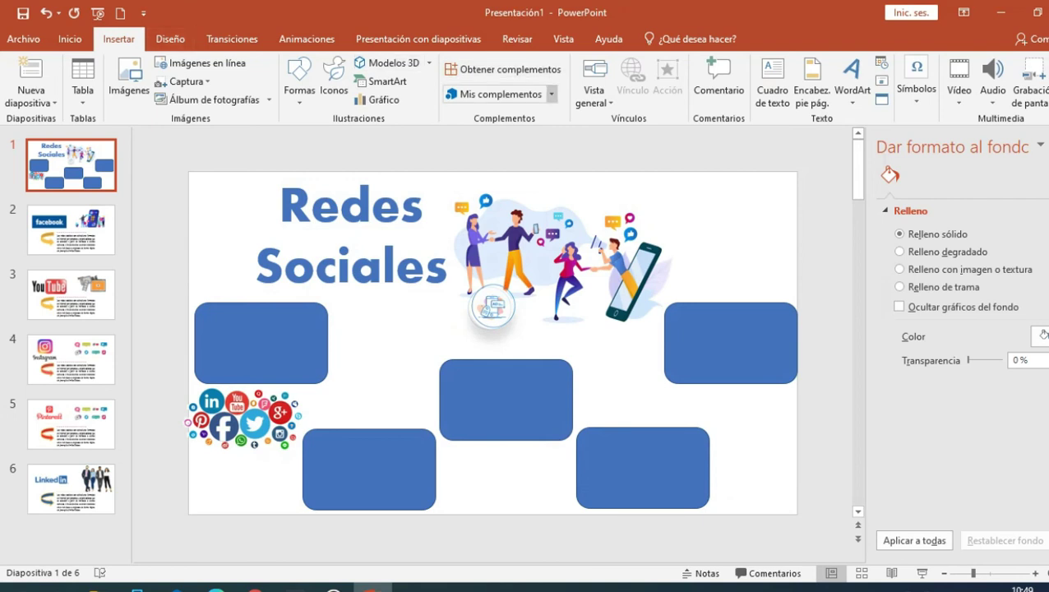
click(594, 92)
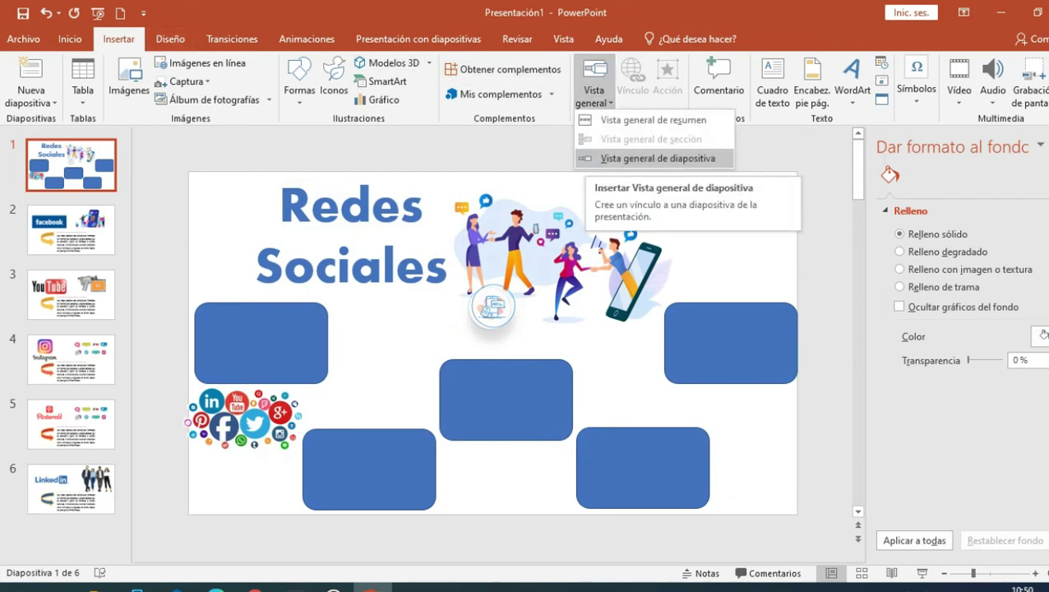
click(625, 158)
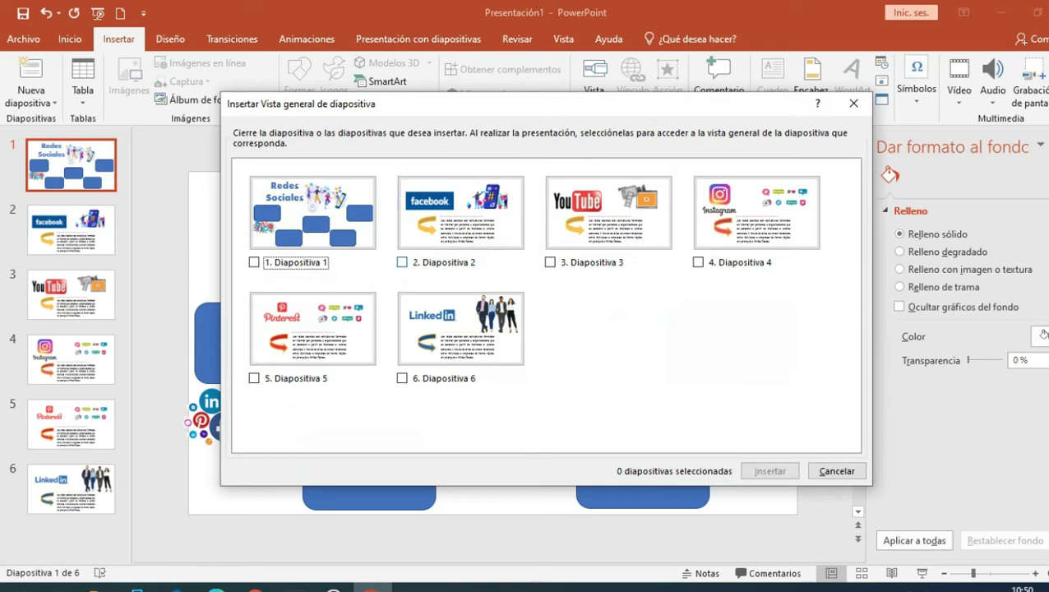
click(402, 262)
click(550, 262)
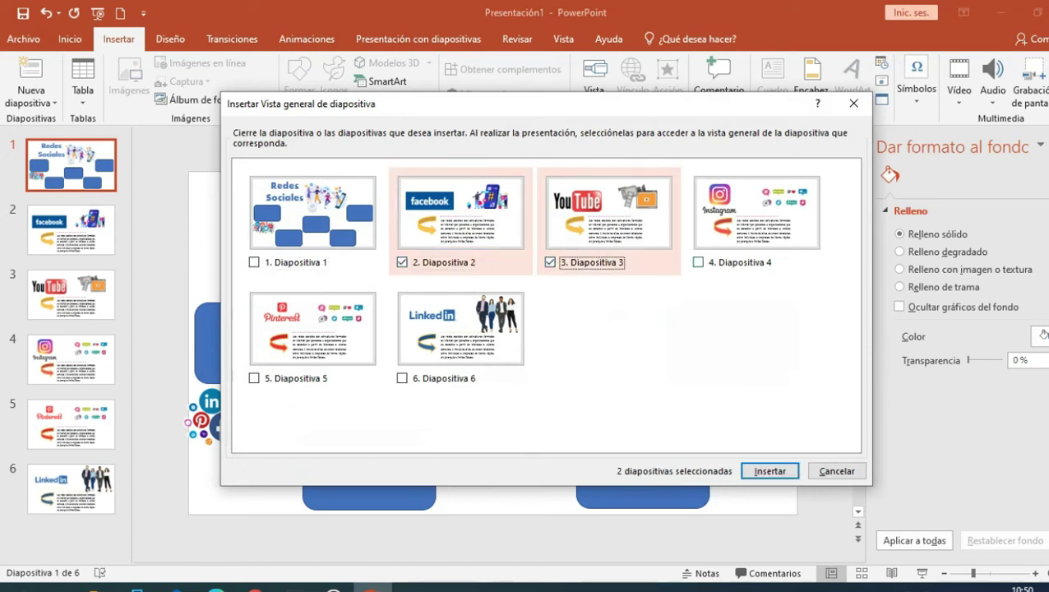
click(698, 262)
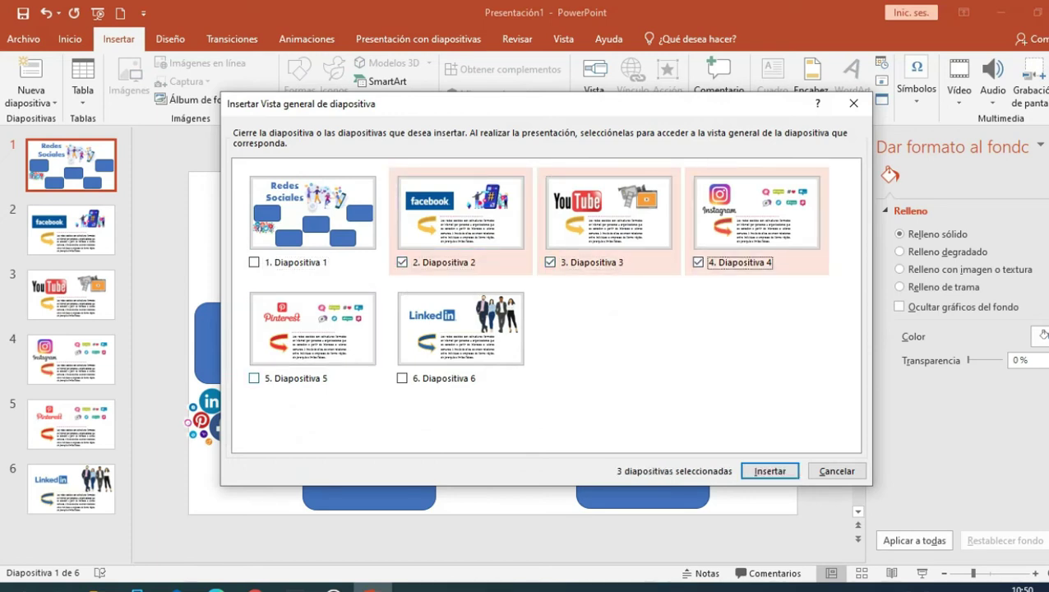
click(254, 378)
click(402, 379)
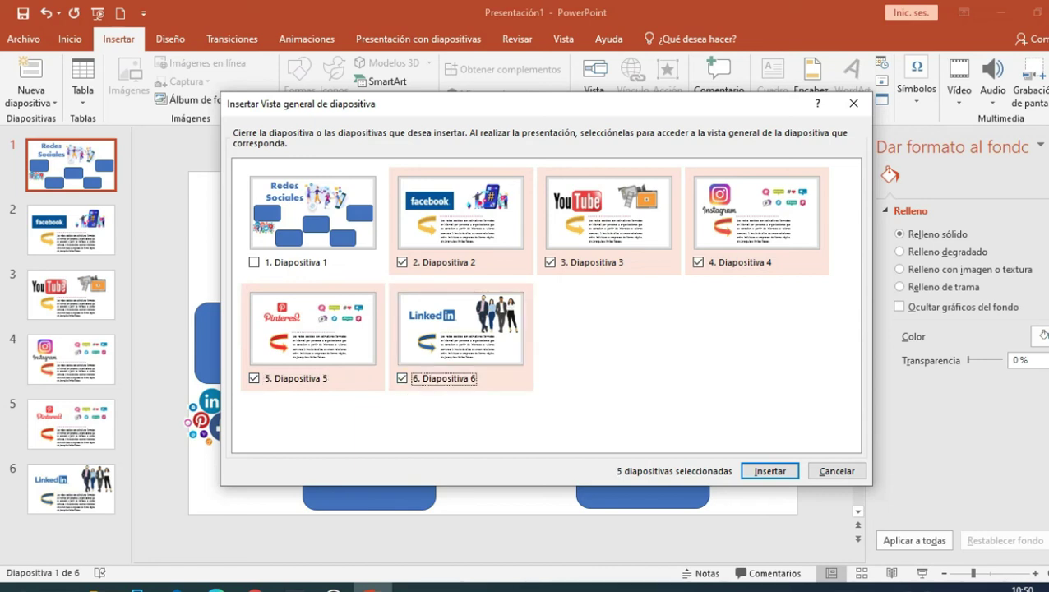
click(770, 471)
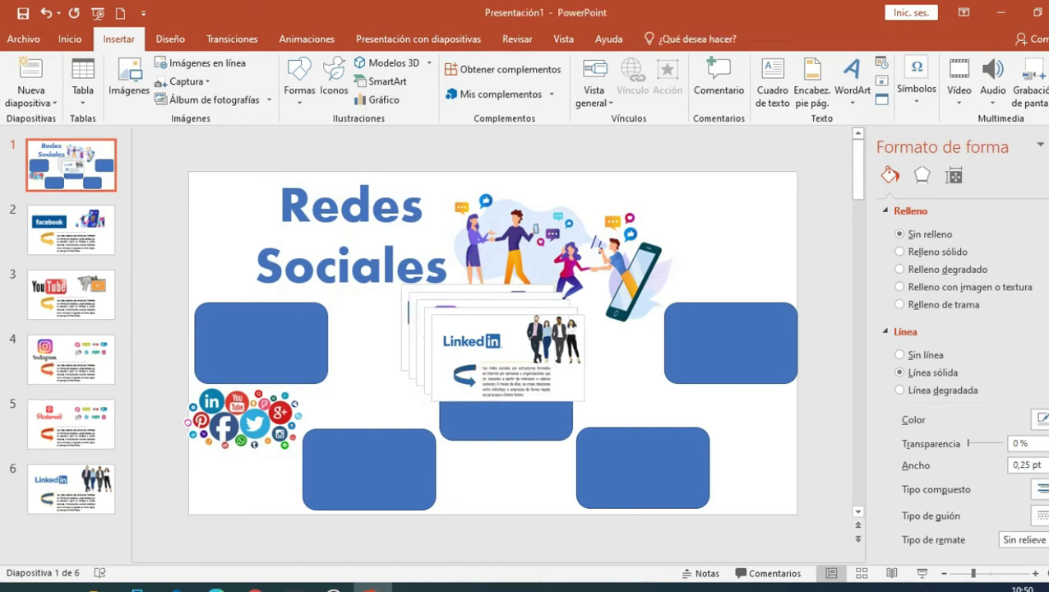
- Fit the LinkedIn zoom at about 3.58 × 6.37 cm in the lower-right blue rectangle and Pinterest at about 3.85 × 6.85 cm in the upper-left one
click(508, 357)
drag(508, 358, 645, 458)
drag(568, 415, 586, 437)
drag(502, 349, 270, 345)
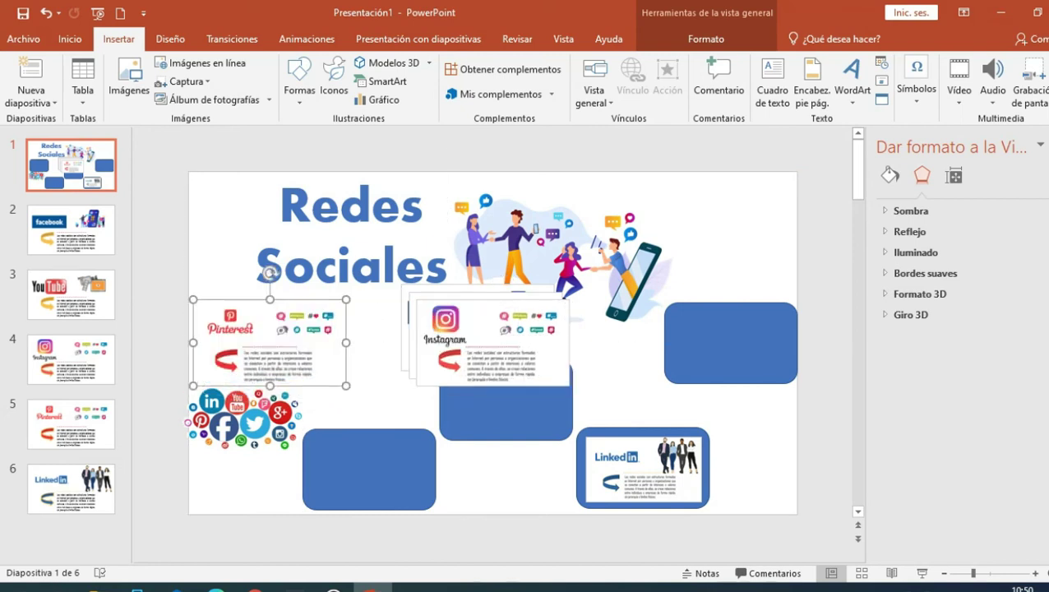
mouse_move(193, 299)
mouse_down()
mouse_move(217, 312)
mouse_move(198, 306)
mouse_up()
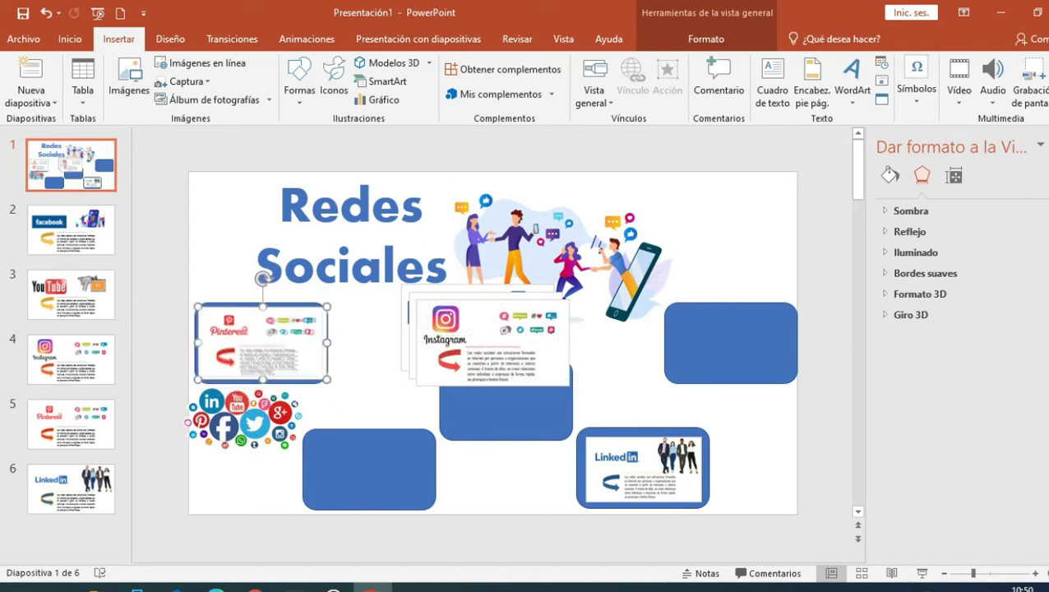
- Move the Instagram zoom onto the slide's lower-left blue rectangle and shrink it to fit inside
drag(493, 342, 378, 472)
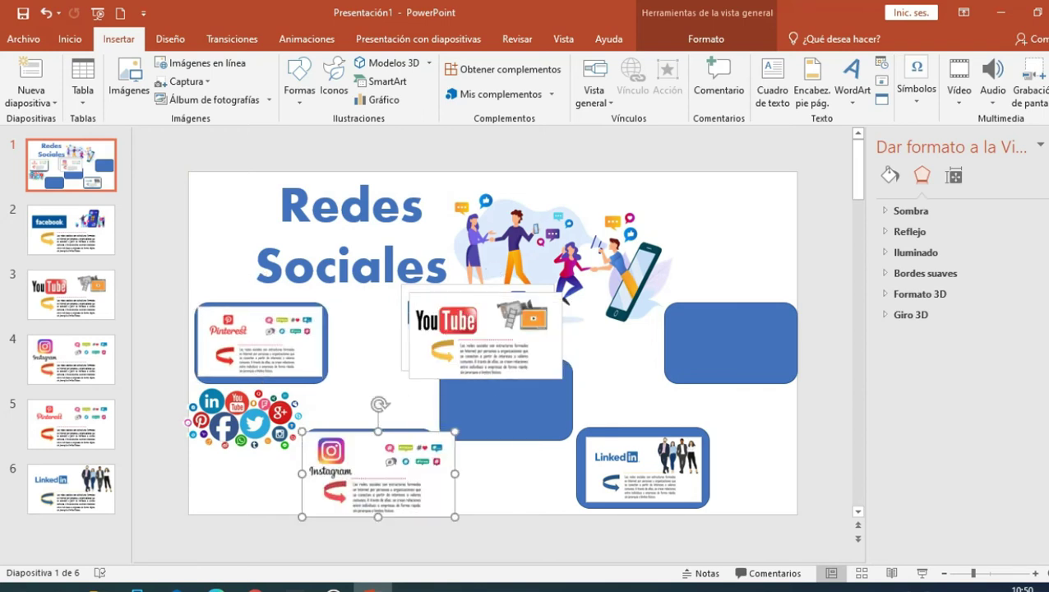
drag(301, 431, 326, 444)
drag(374, 468, 371, 468)
drag(436, 431, 431, 435)
- Shrink the YouTube zoom to about 3.89 × 6.92 cm and fit it in the upper-right blue rectangle, shifting that rectangle slightly inward
click(487, 337)
drag(410, 292, 450, 315)
drag(506, 346, 723, 337)
drag(781, 370, 726, 380)
click(772, 415)
click(729, 342)
drag(729, 342, 725, 342)
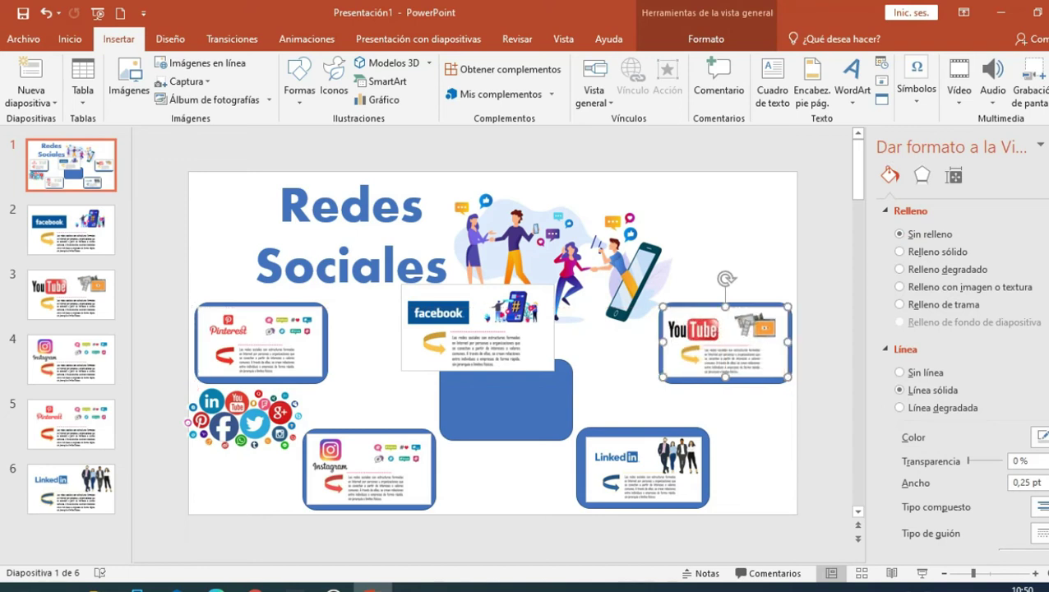
- Shrink the Facebook zoom to about 3.76 × 6.68 cm and move it onto the central blue rectangle
click(615, 362)
click(478, 333)
drag(478, 333, 478, 334)
drag(401, 285, 433, 302)
drag(493, 337, 502, 396)
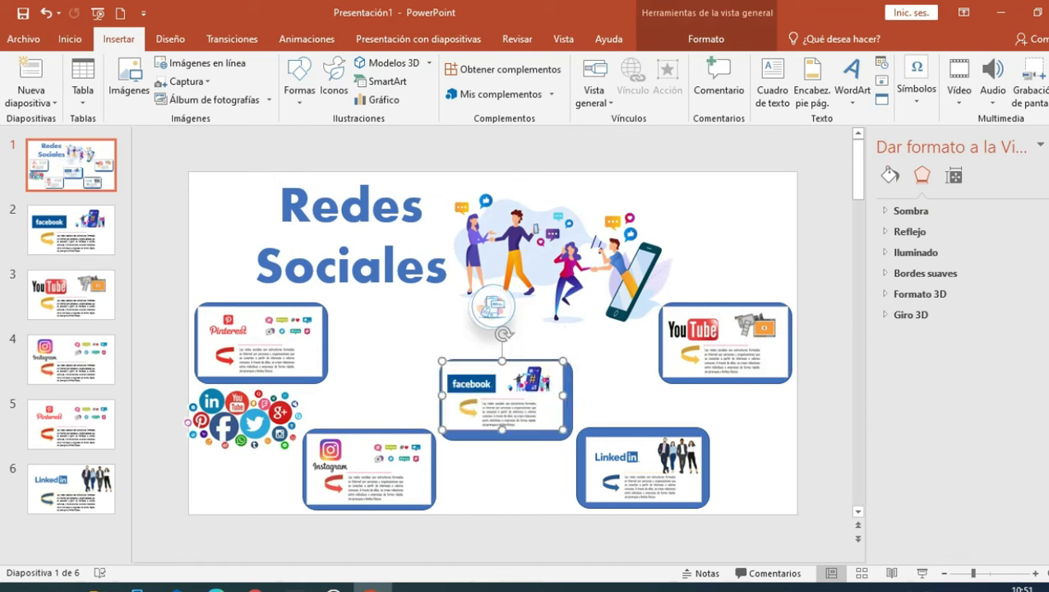
drag(534, 435, 537, 438)
click(503, 395)
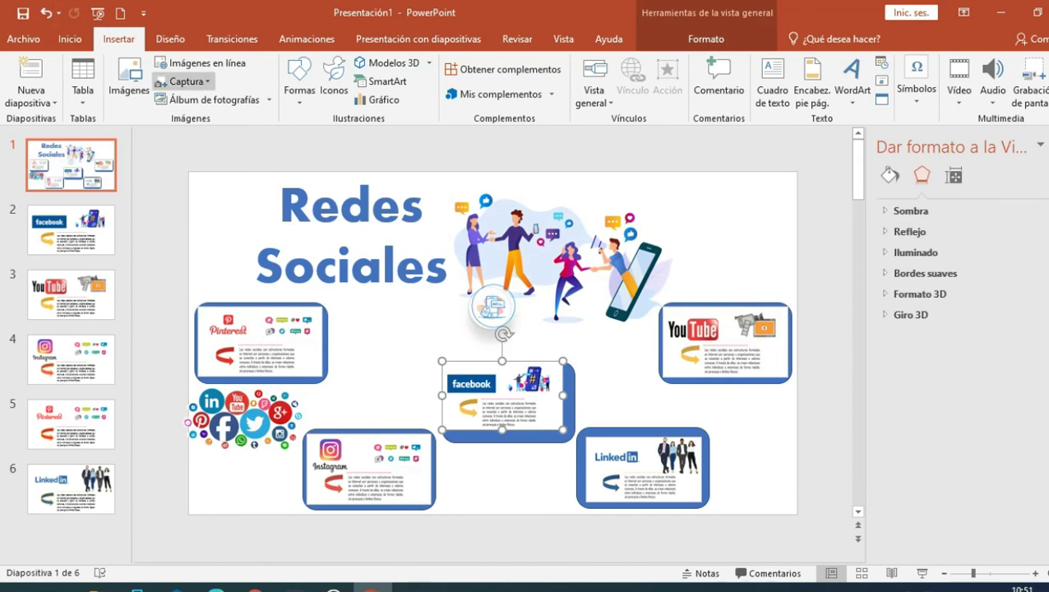
click(45, 13)
- Nudge the Facebook zoom until it sits centred within its blue rectangle
key(ctrl+y)
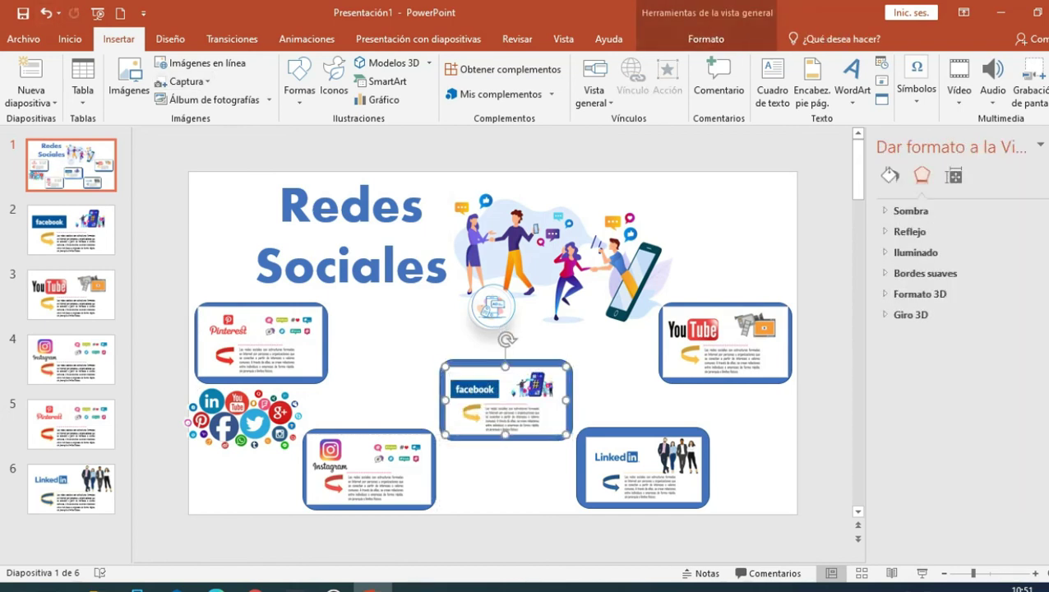
key(Up)
key(Up)
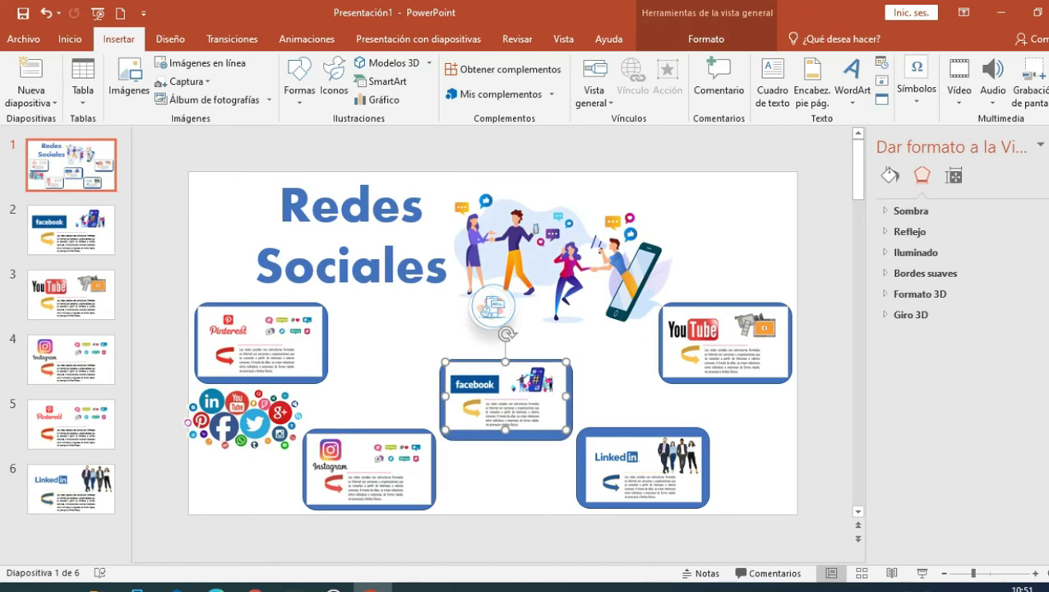
key(Down)
key(Down)
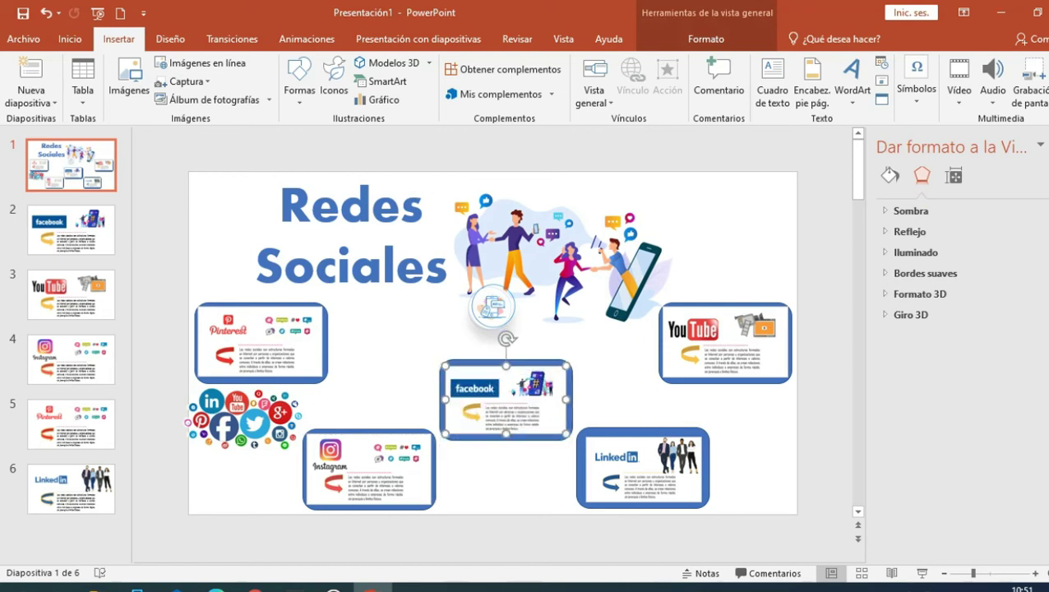
- Enable the Volver al zoom option for the Pinterest and Facebook zooms on the cover
double_click(261, 343)
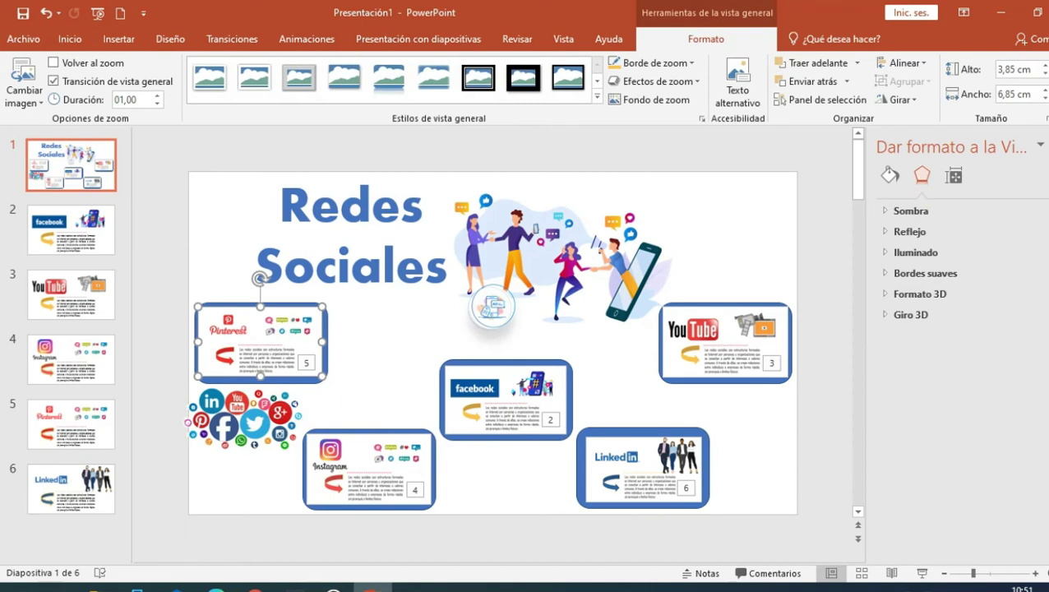
key(Escape)
click(261, 343)
click(53, 63)
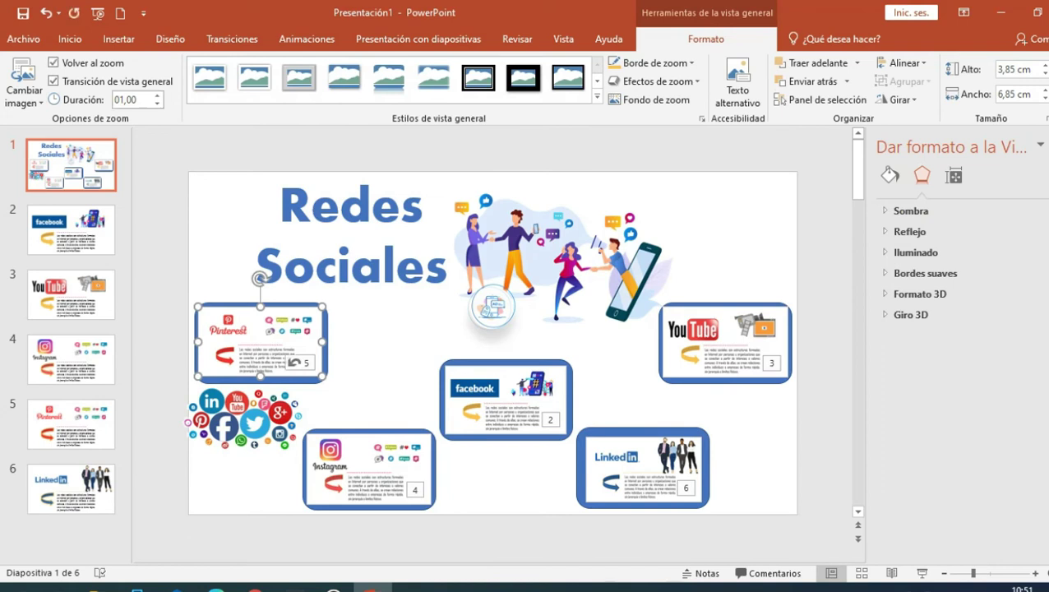
click(506, 401)
click(53, 63)
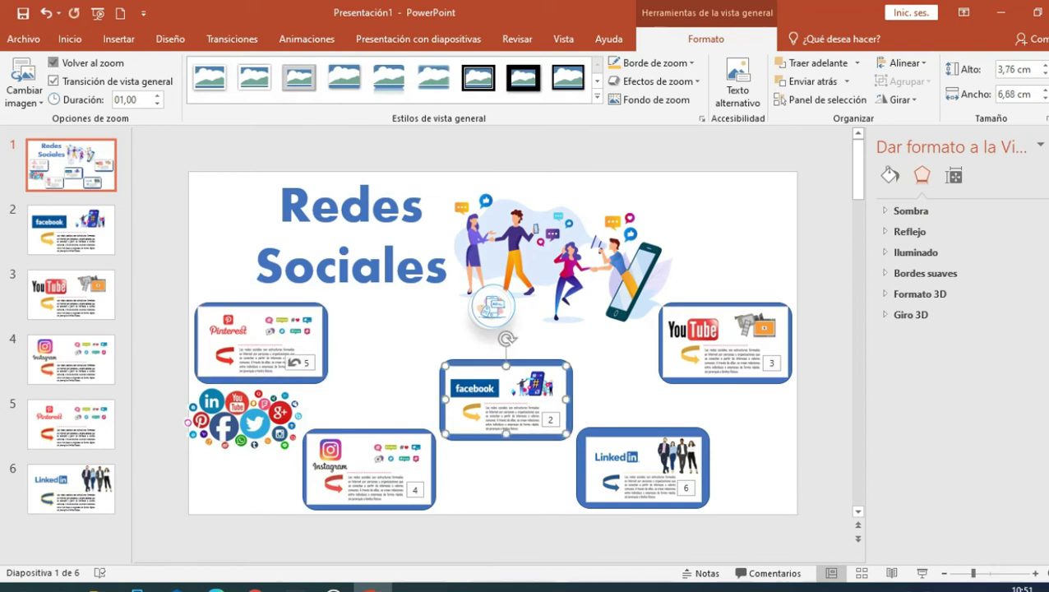
- Enable Volver al zoom for the remaining YouTube, LinkedIn and Instagram zooms on the cover
key(Tab)
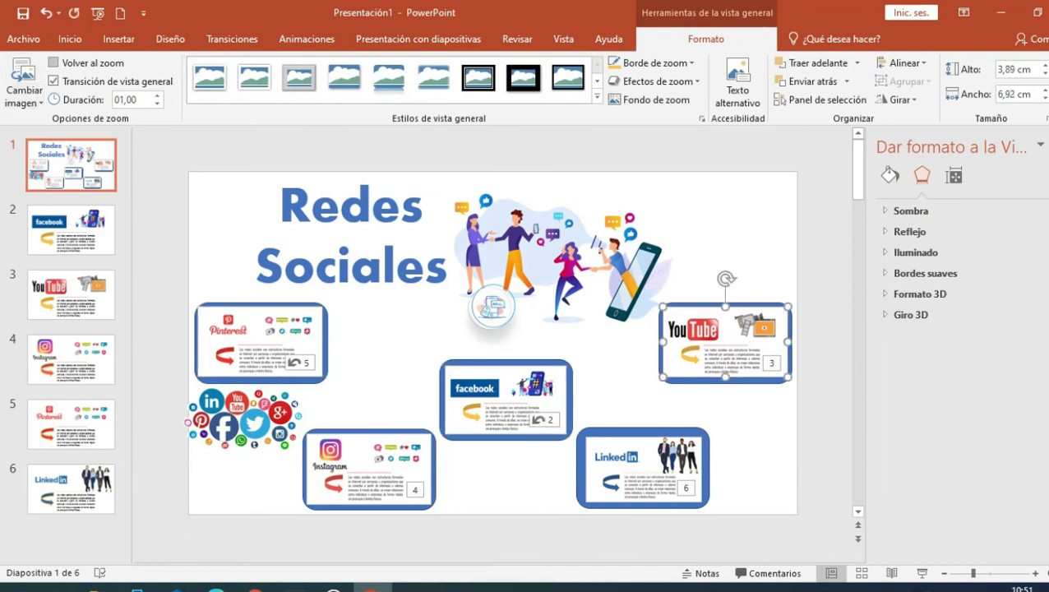
click(53, 63)
key(Tab)
click(54, 62)
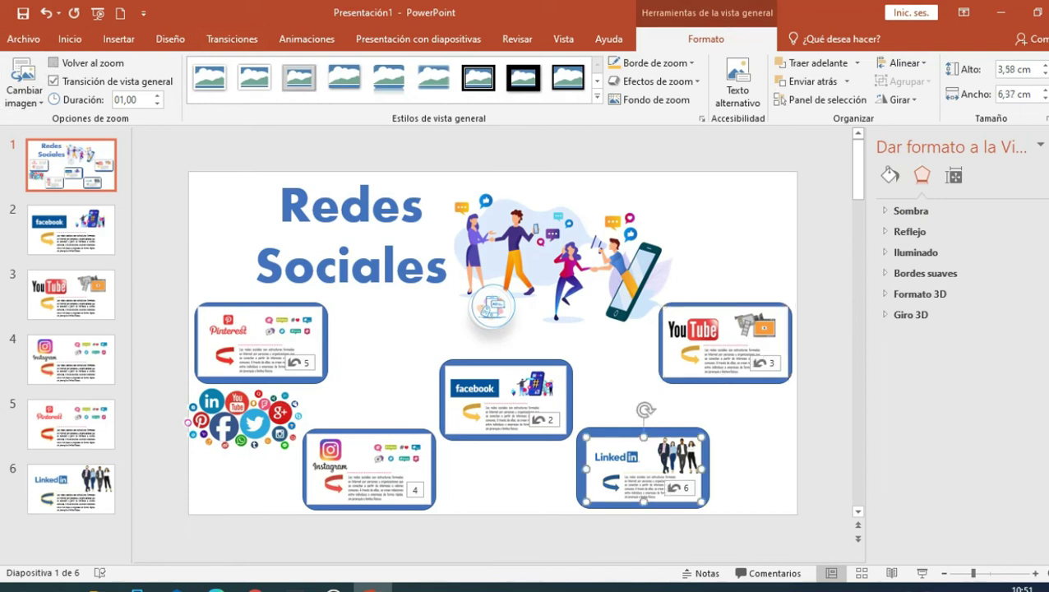
key(Tab)
click(53, 62)
key(Tab)
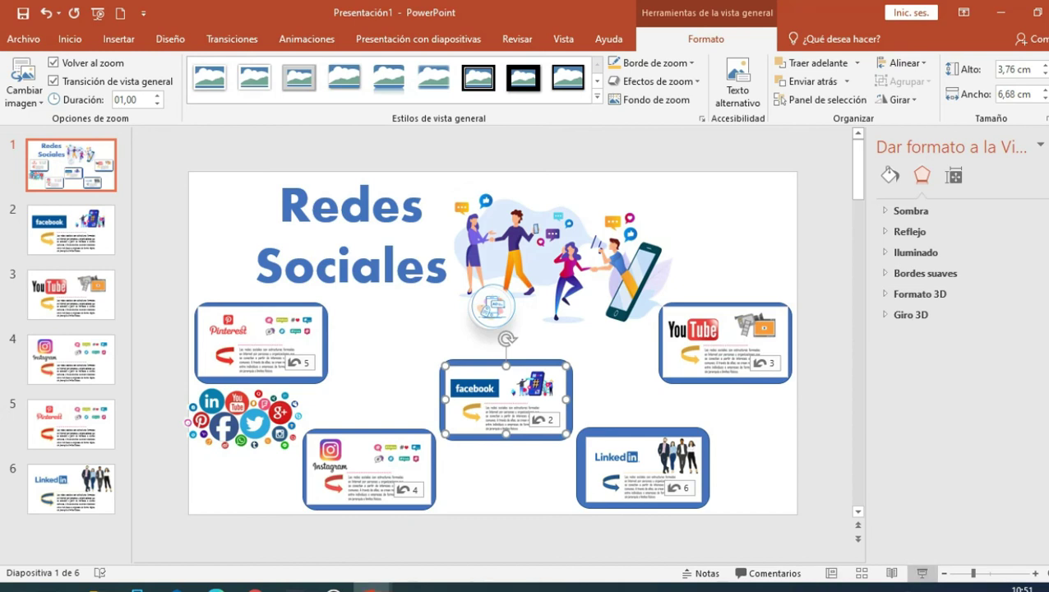
- Run the slide show from the cover, test the Facebook, Pinterest and Instagram zooms with their return to the cover, and end the show
click(922, 573)
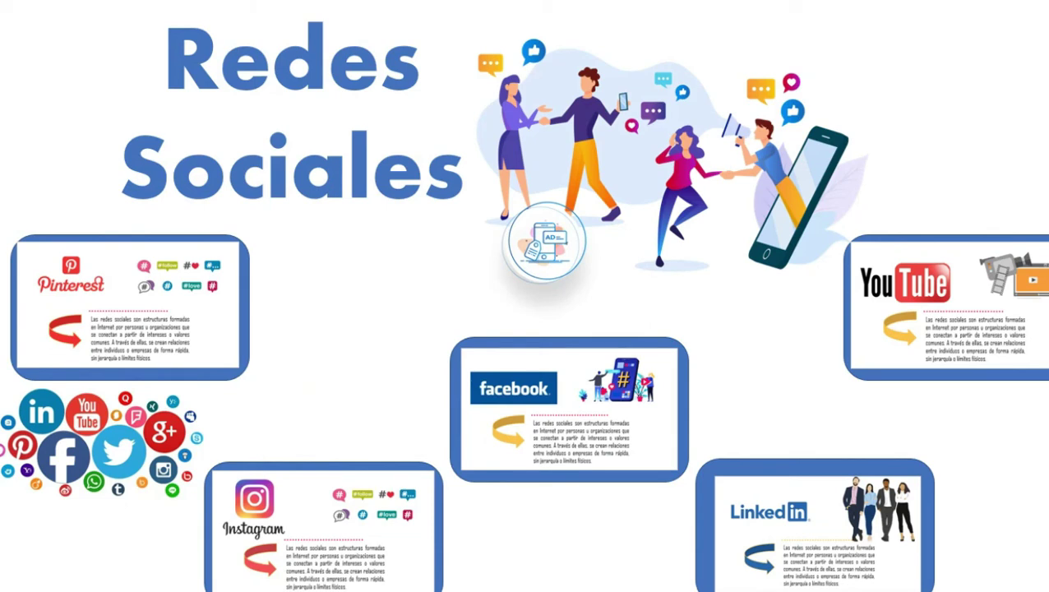
key(Right)
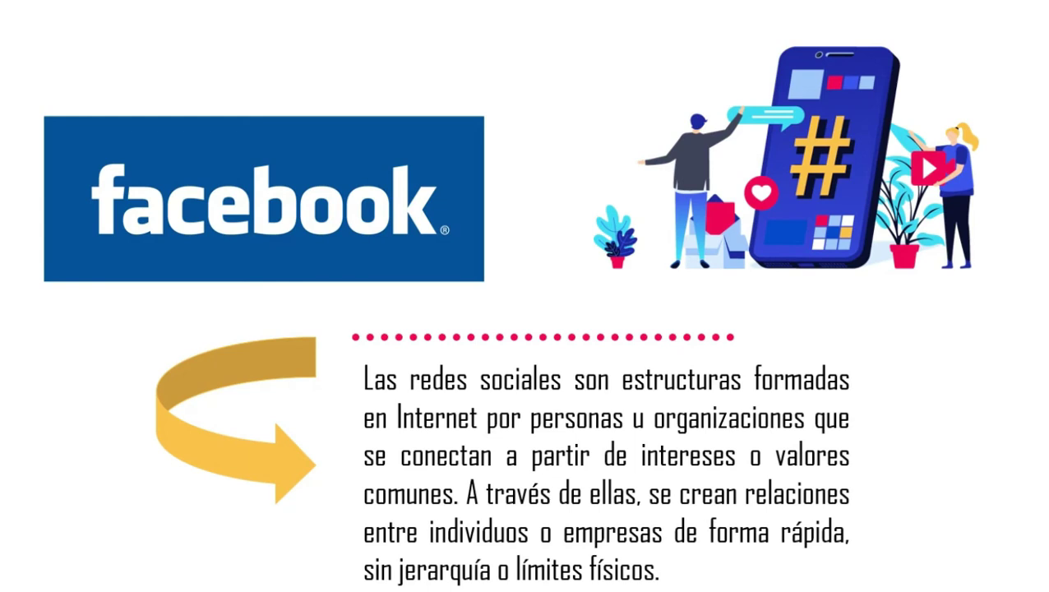
key(Right)
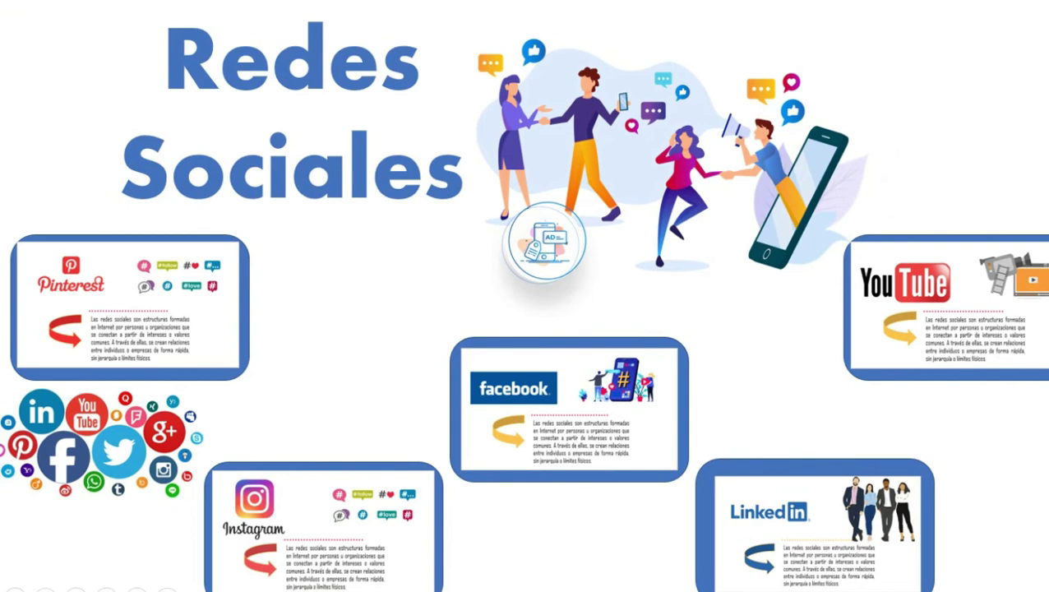
key(Right)
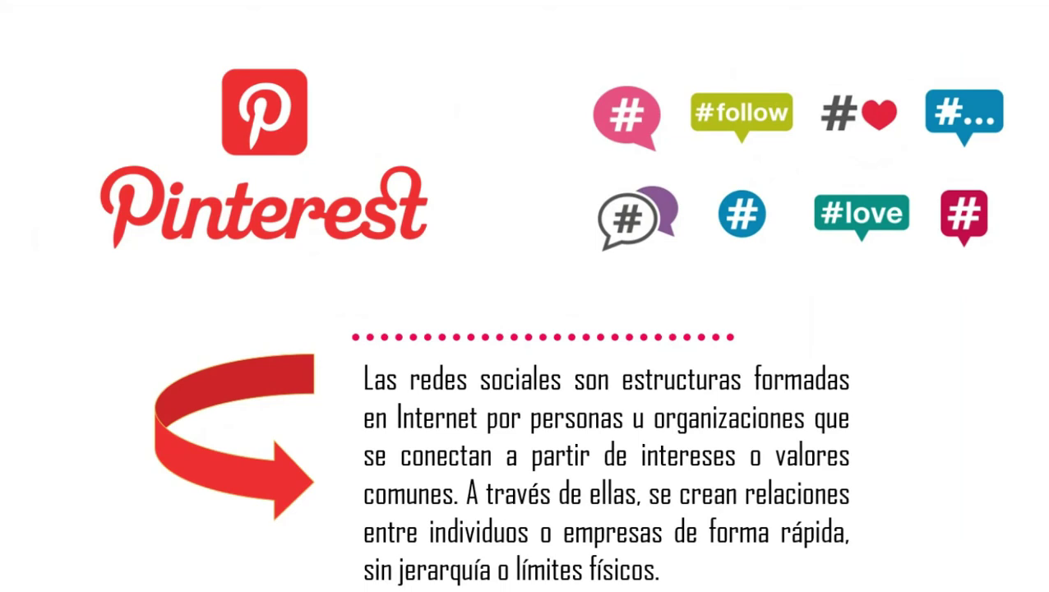
key(Right)
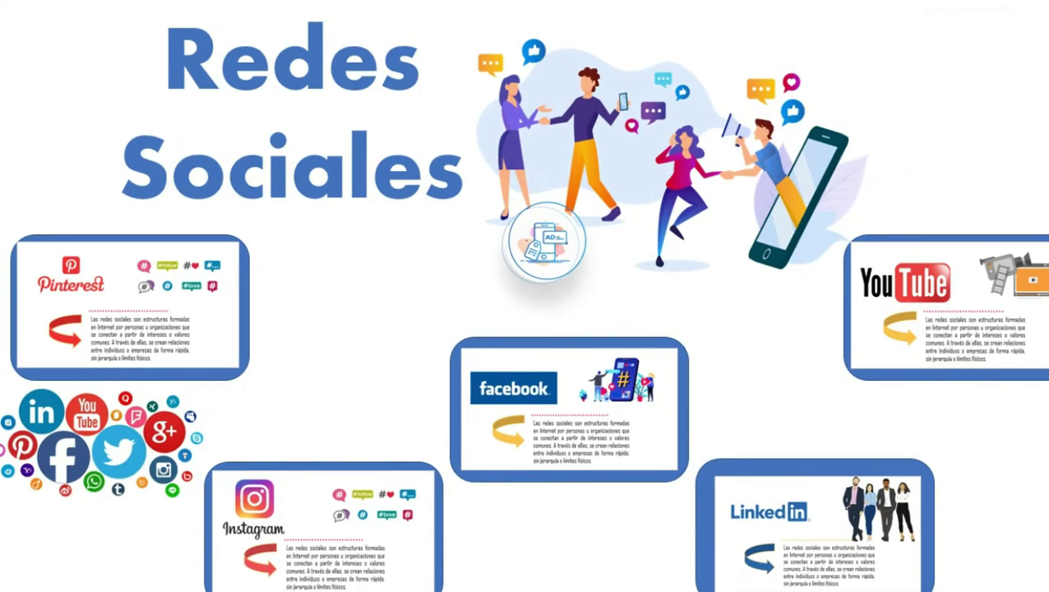
key(Right)
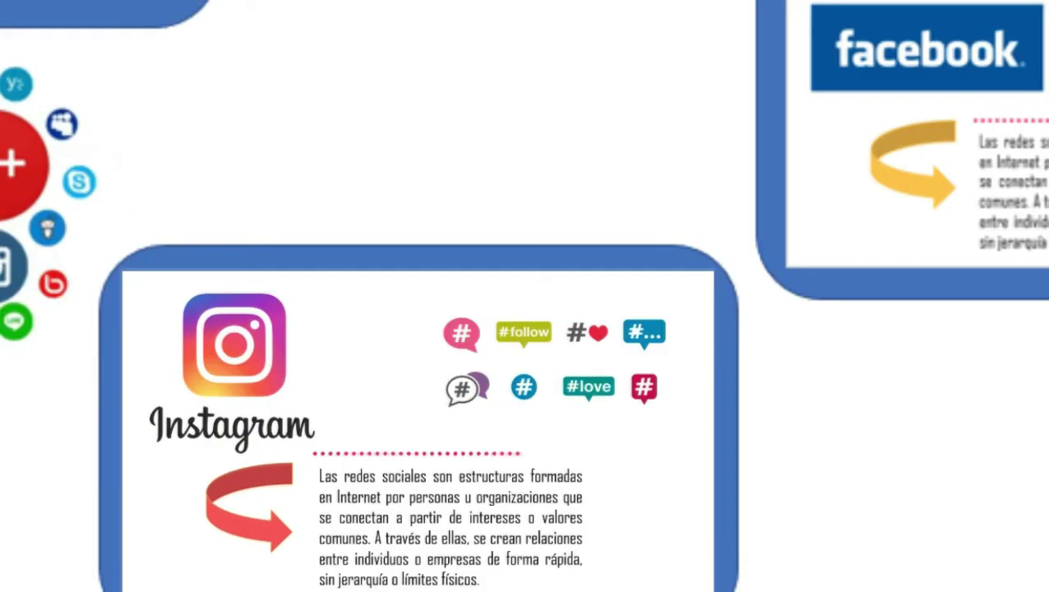
key(Right)
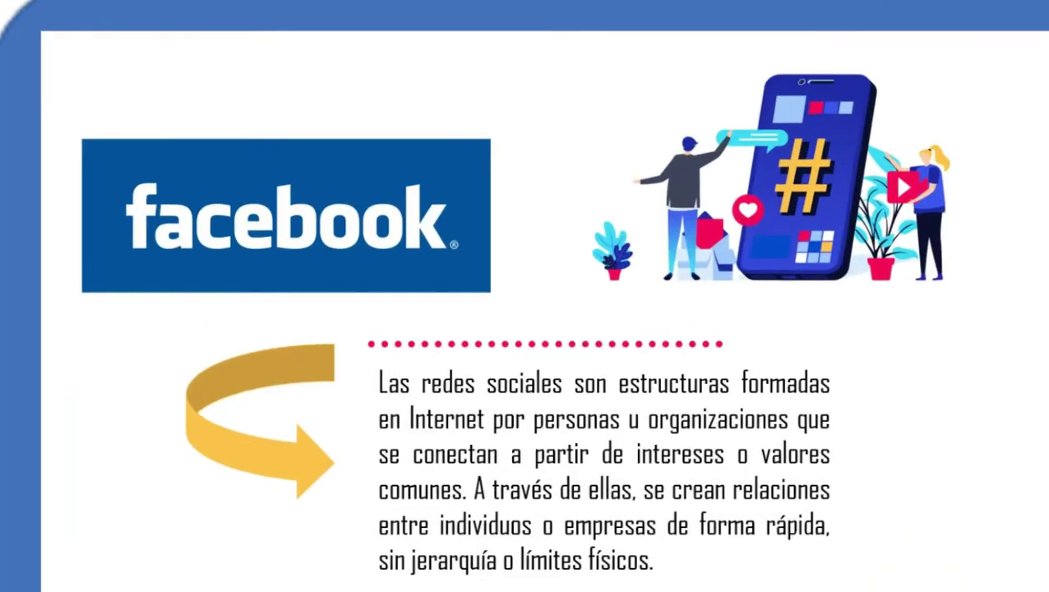
key(Right)
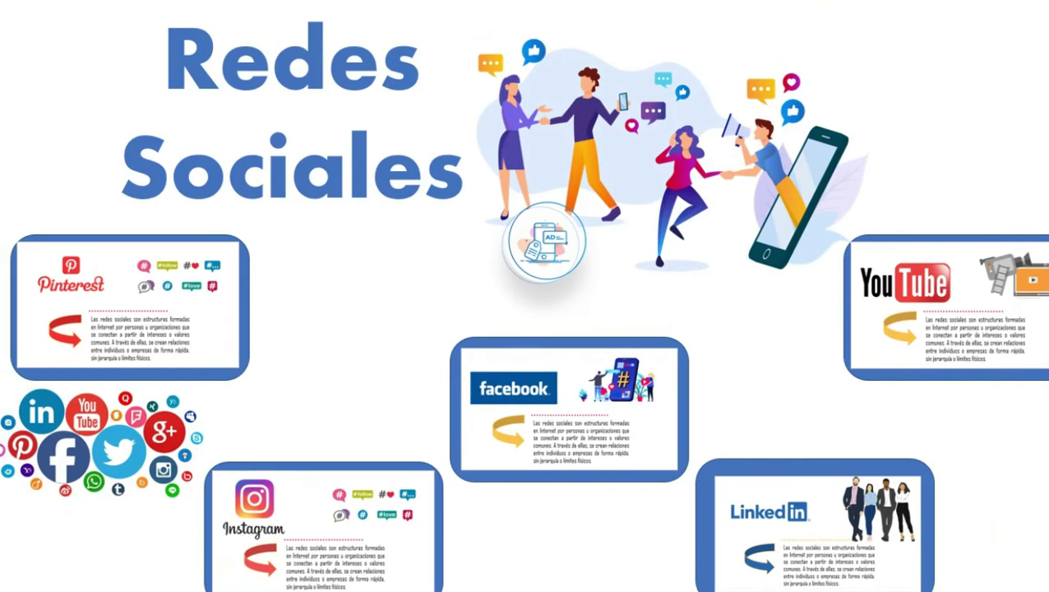
key(Right)
key(Right)
key(Escape)
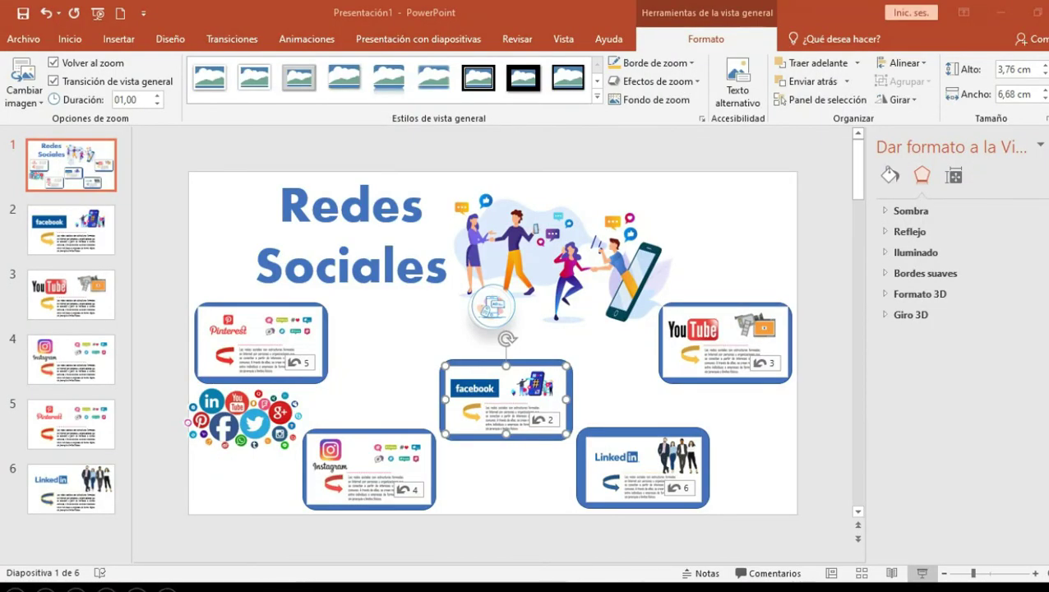
- Present the cover again, test the YouTube zoom and its return to the cover, and end the show
click(723, 343)
click(740, 247)
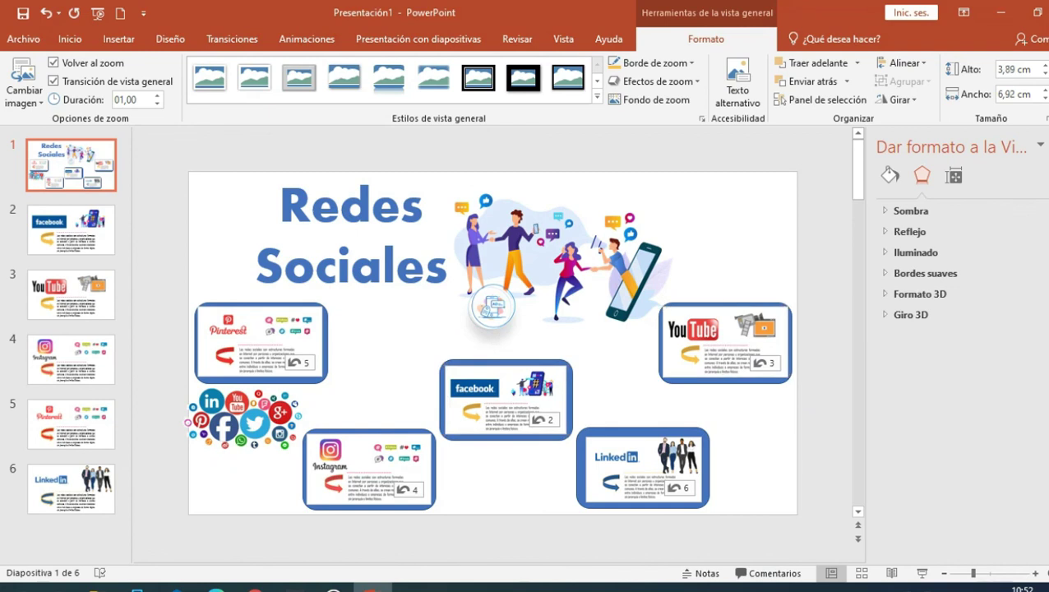
key(Escape)
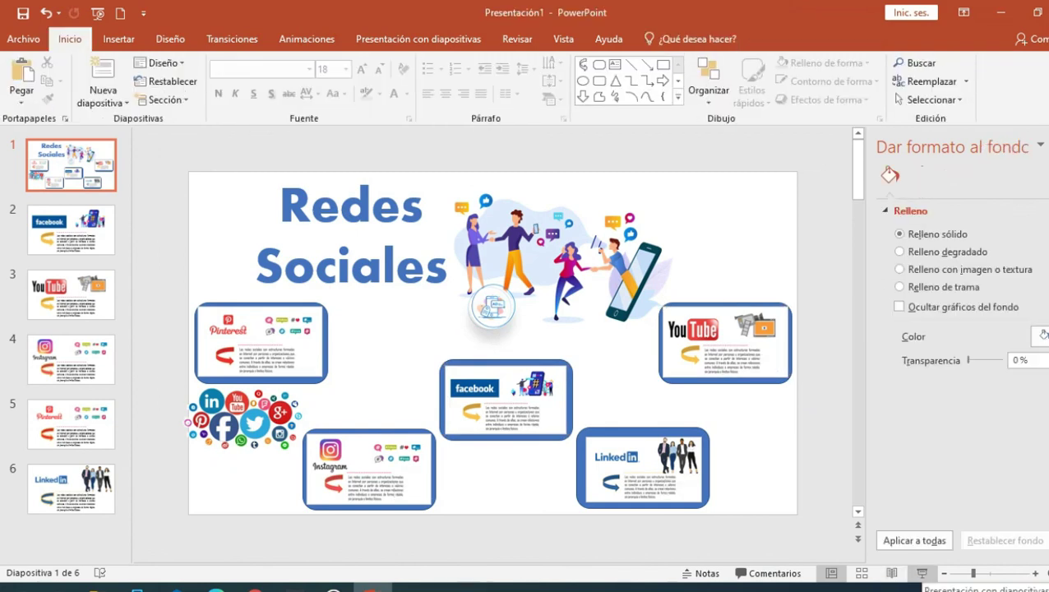
key(F5)
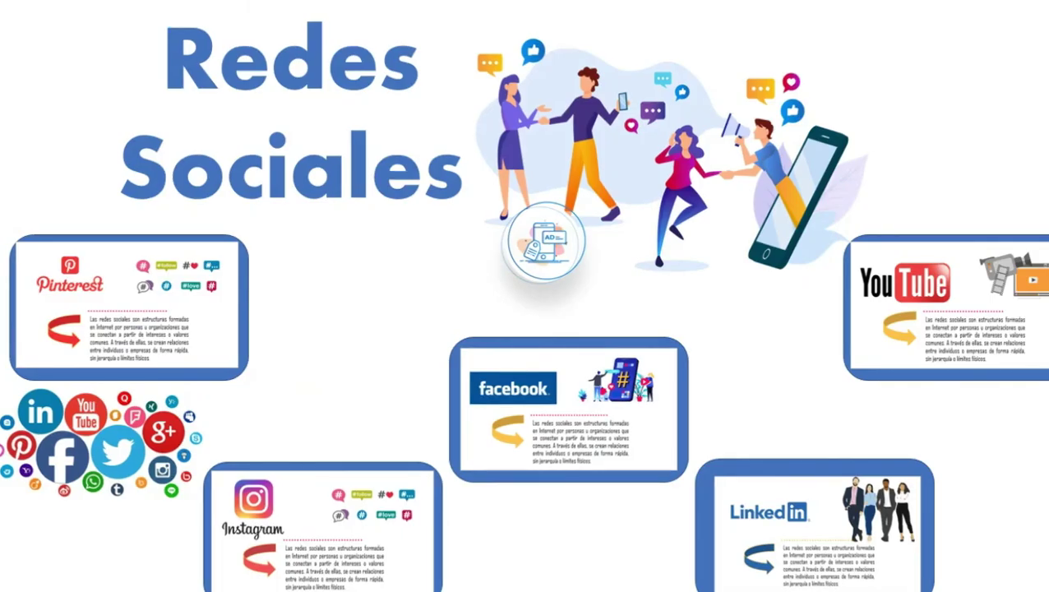
key(Right)
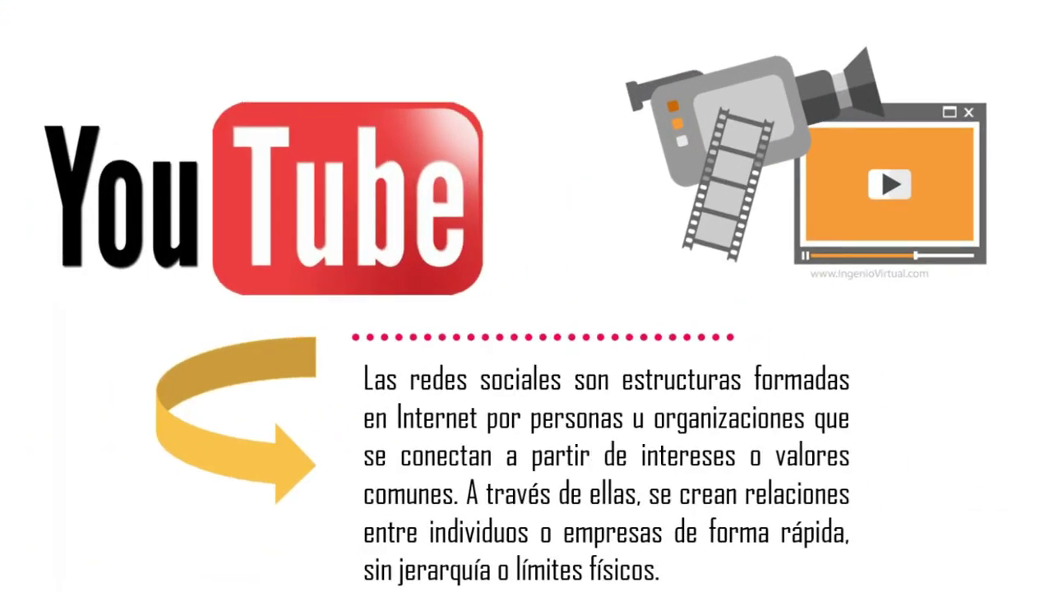
key(Right)
key(Right)
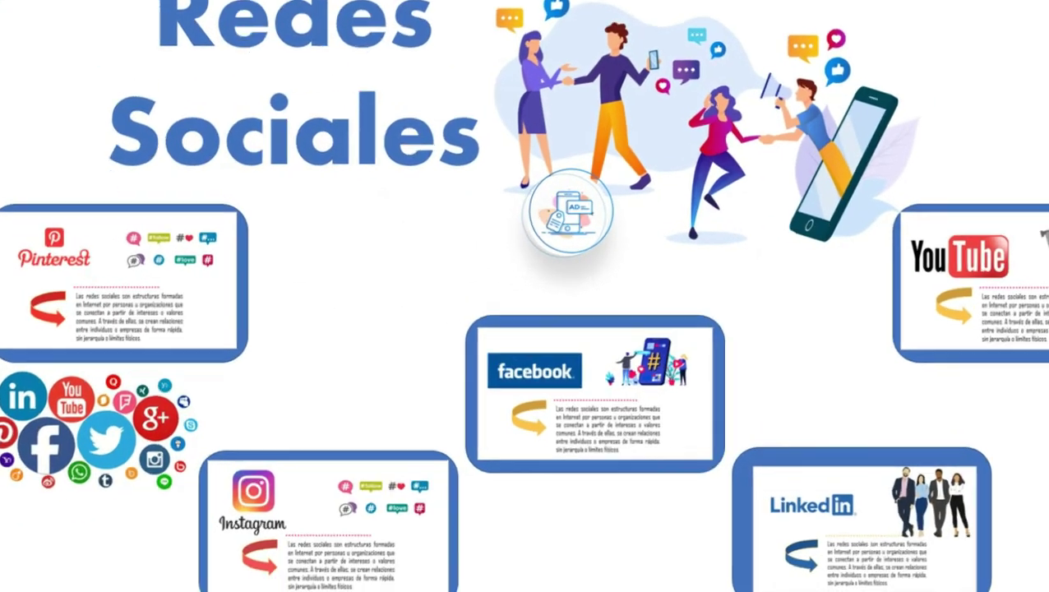
key(Right)
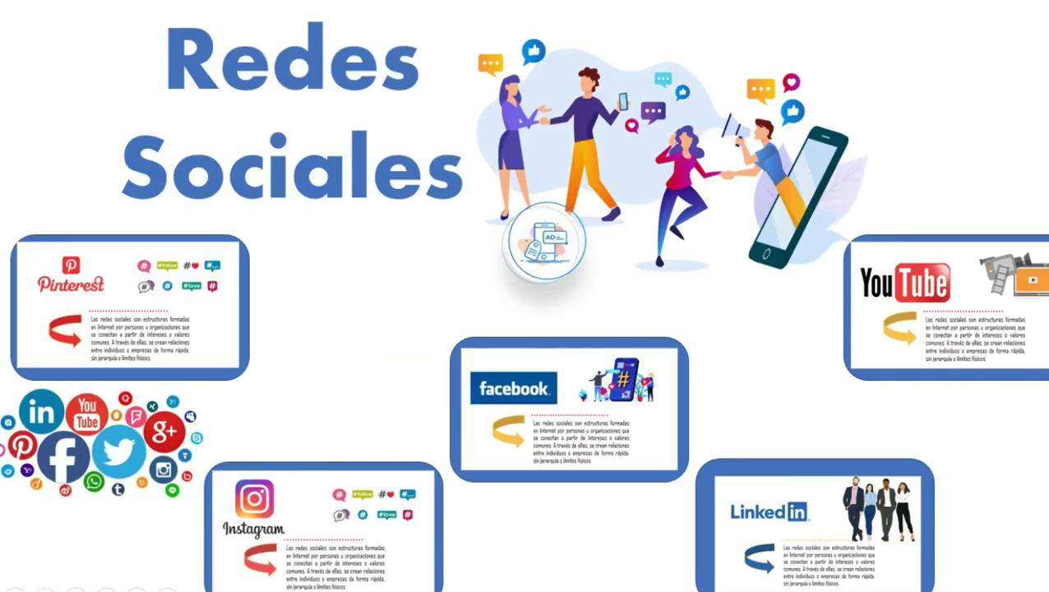
right_click(682, 120)
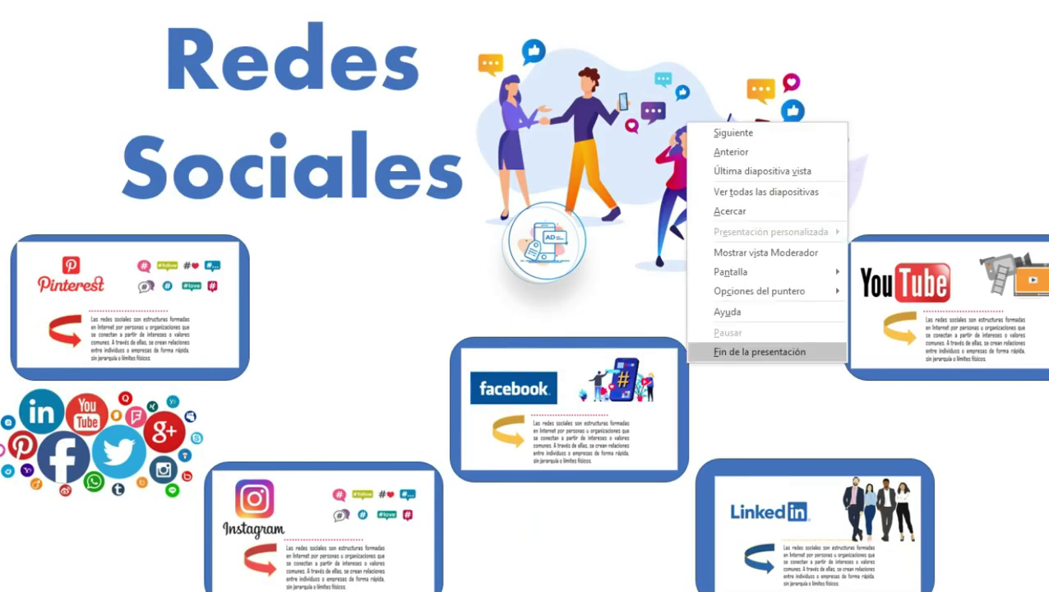
click(723, 348)
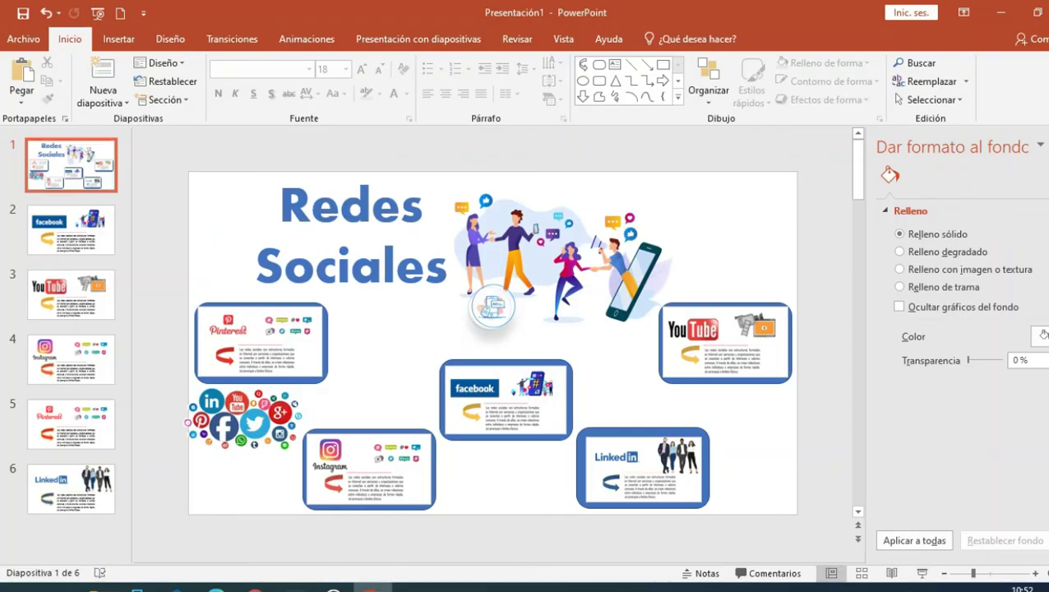
- Disable the Volver al zoom option for the Pinterest zoom on the cover
click(259, 342)
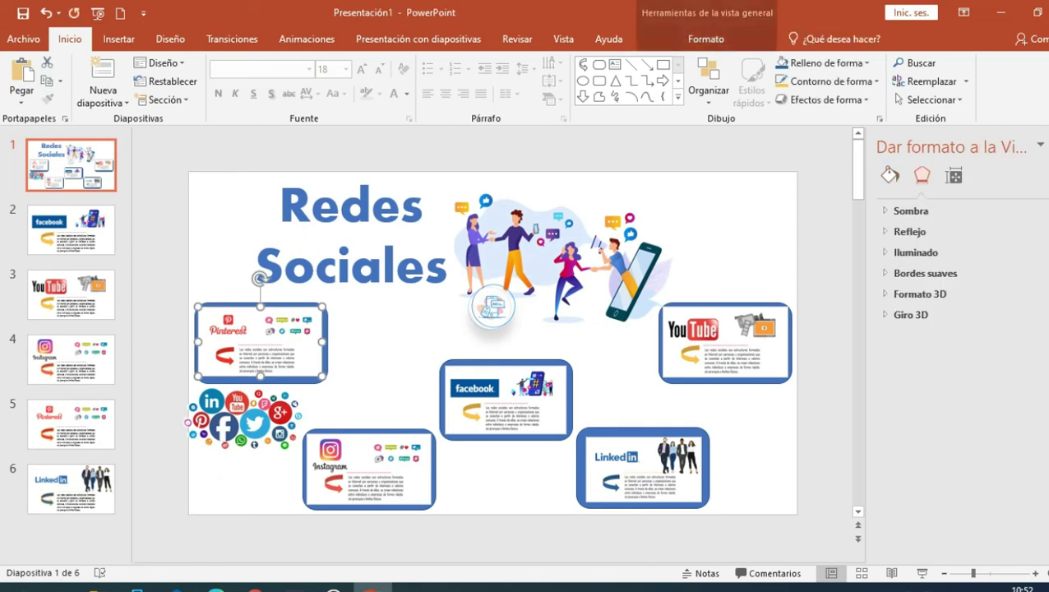
click(706, 39)
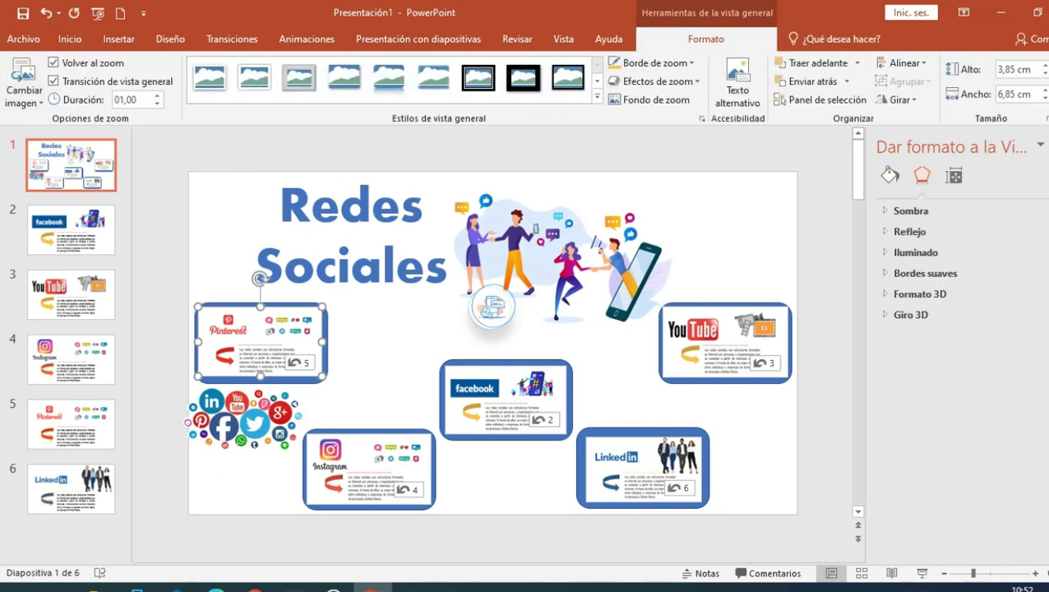
click(53, 62)
- Run the slide show, open the Pinterest zoom, advance to see which slide follows it, and end the show
click(921, 573)
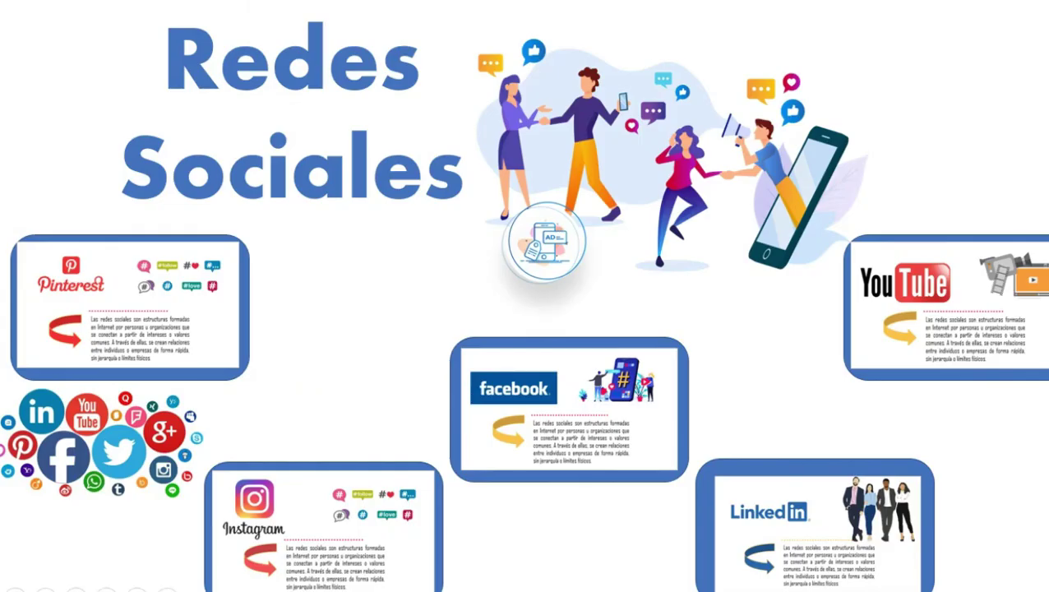
click(130, 307)
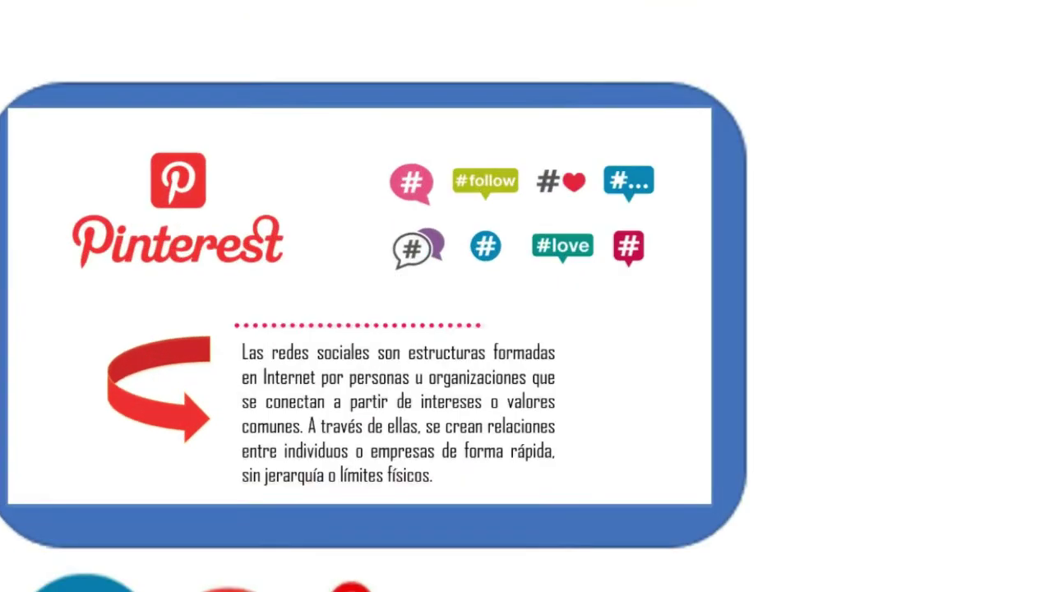
key(Right)
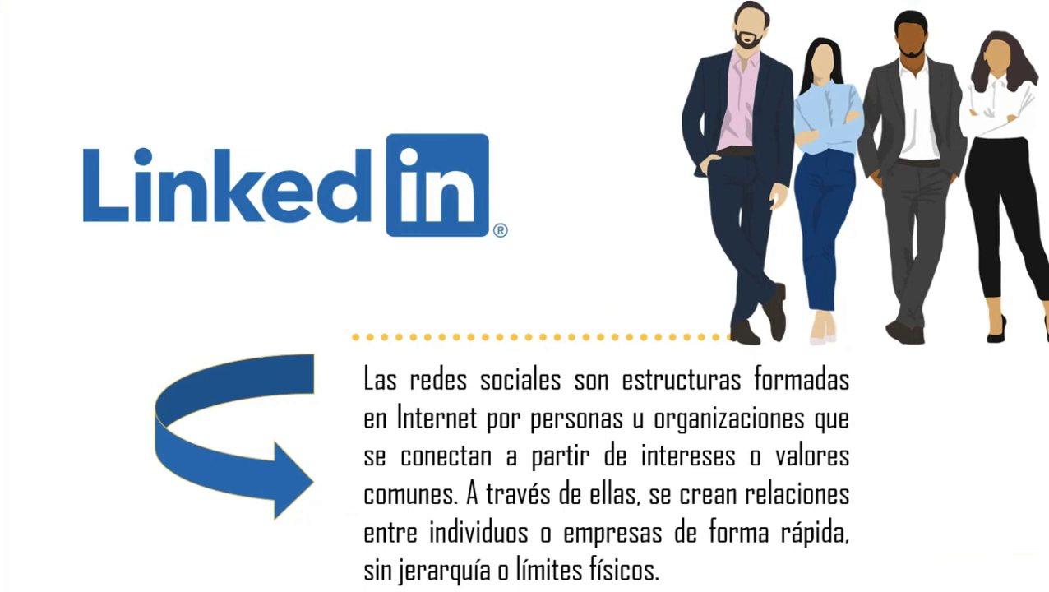
right_click(628, 132)
click(674, 364)
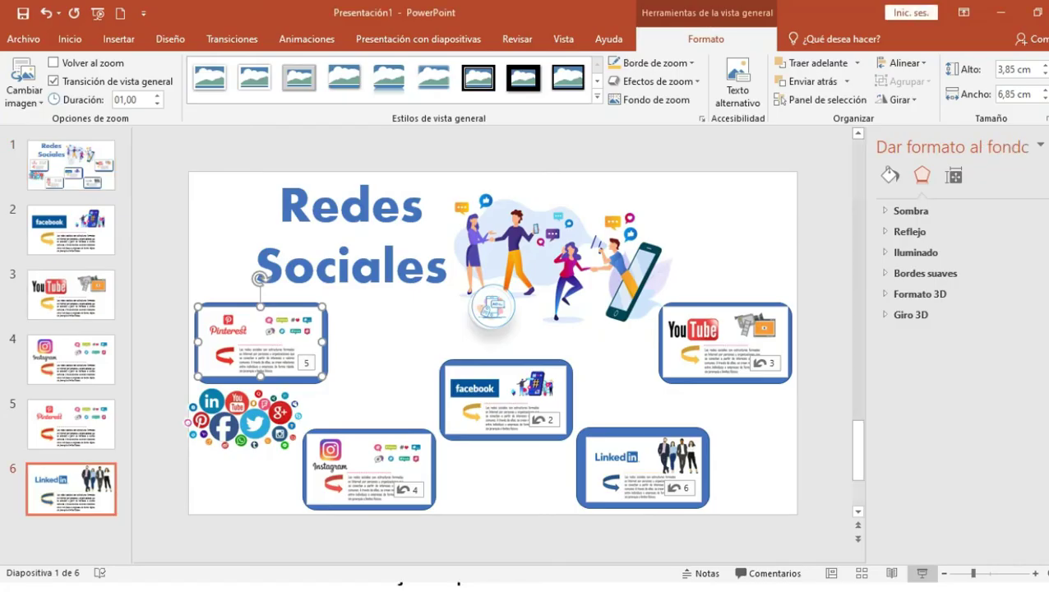
- Return to the cover slide and select the Pinterest zoom
click(72, 165)
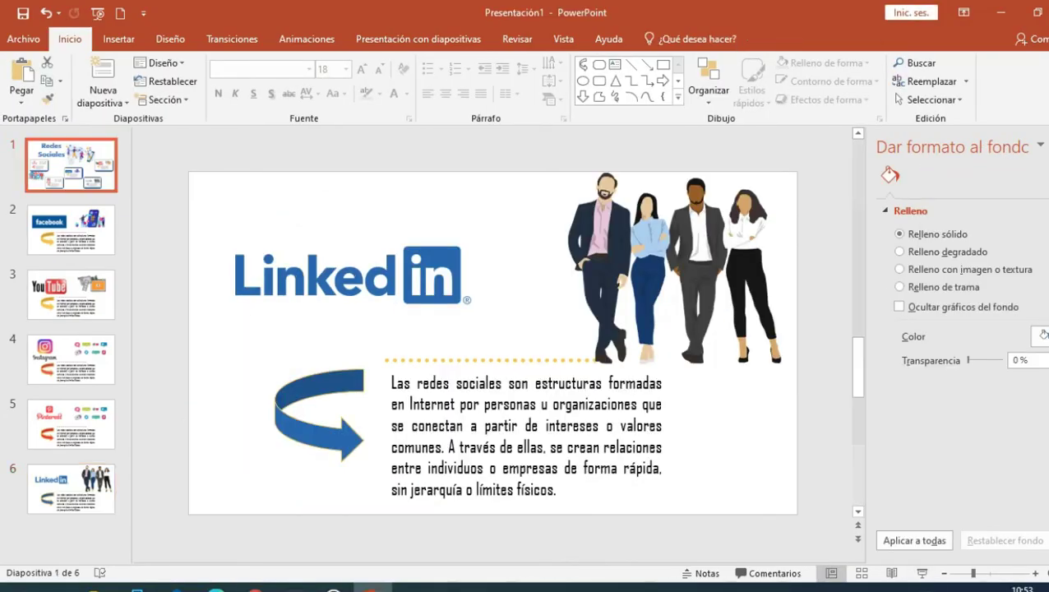
click(260, 342)
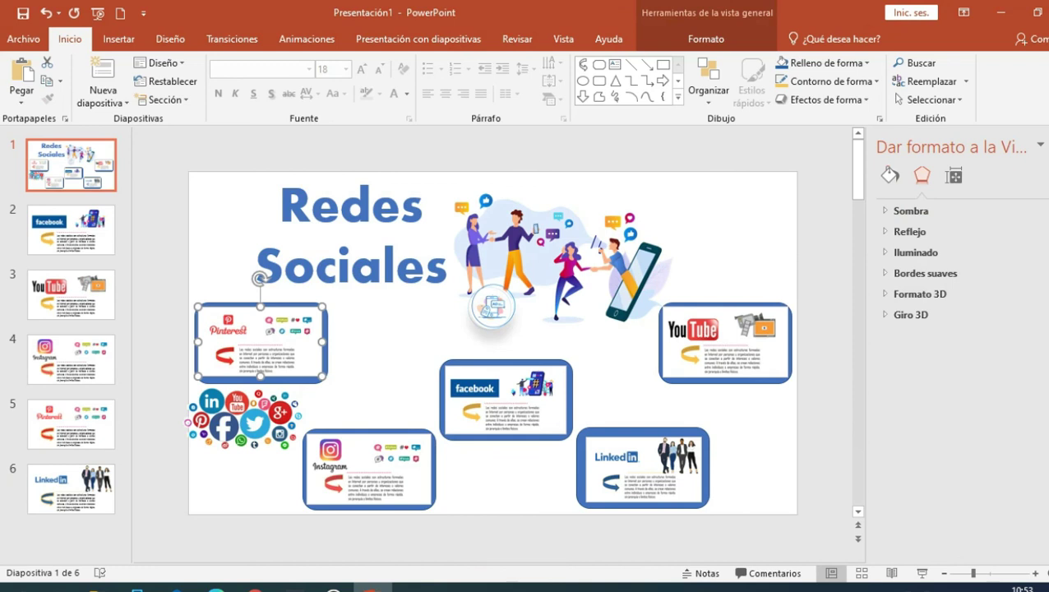